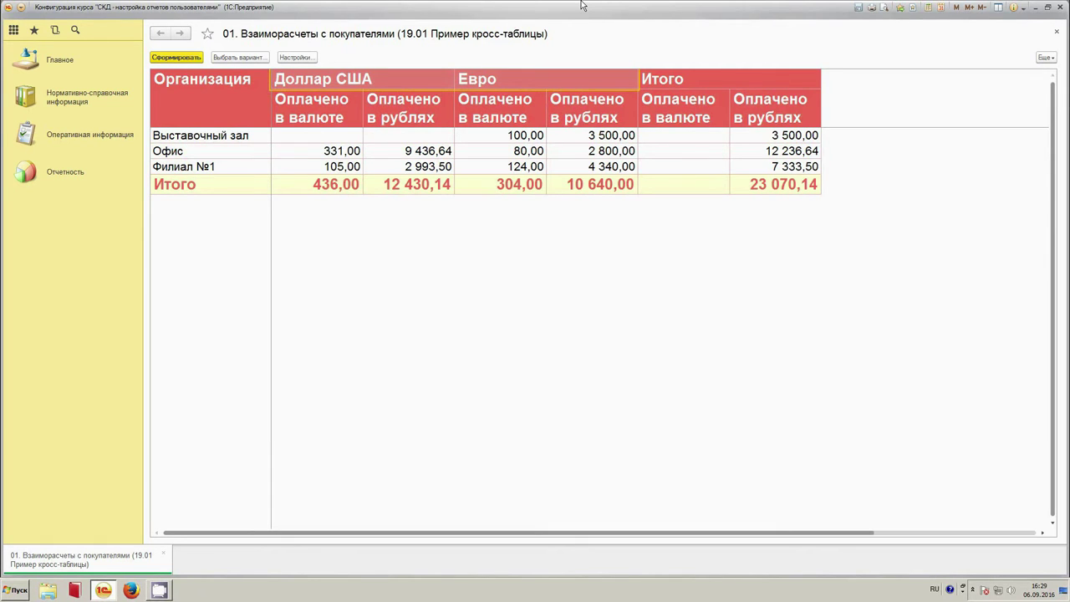
Generate the customer settlements report using variant "20.03.01 Диаграмма (один ресурс)".
{"action": "left_click", "coordinate": [247, 57]}
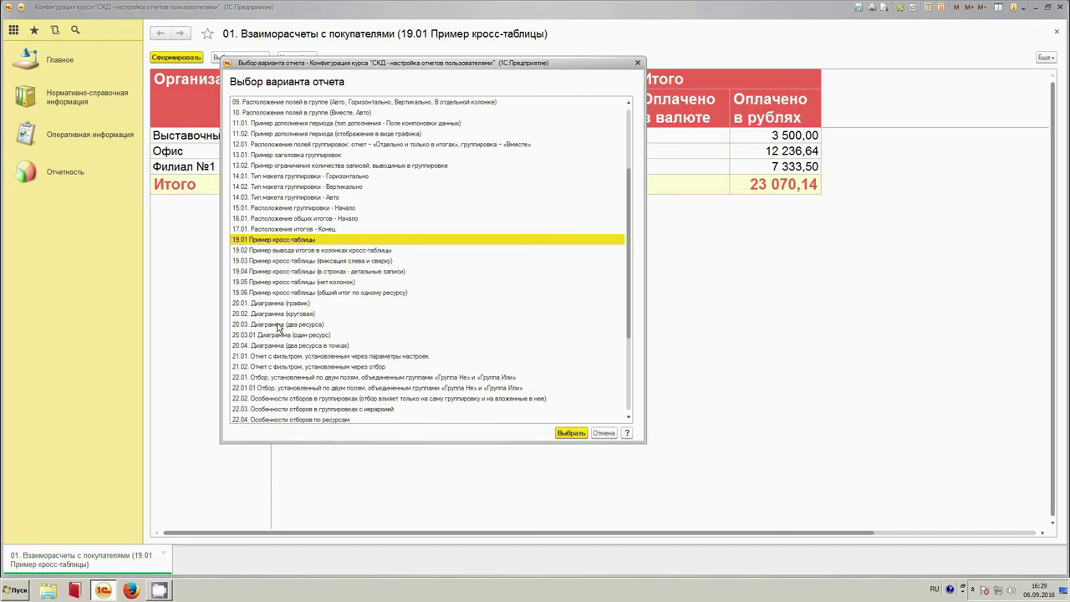
{"action": "double_click", "coordinate": [281, 336]}
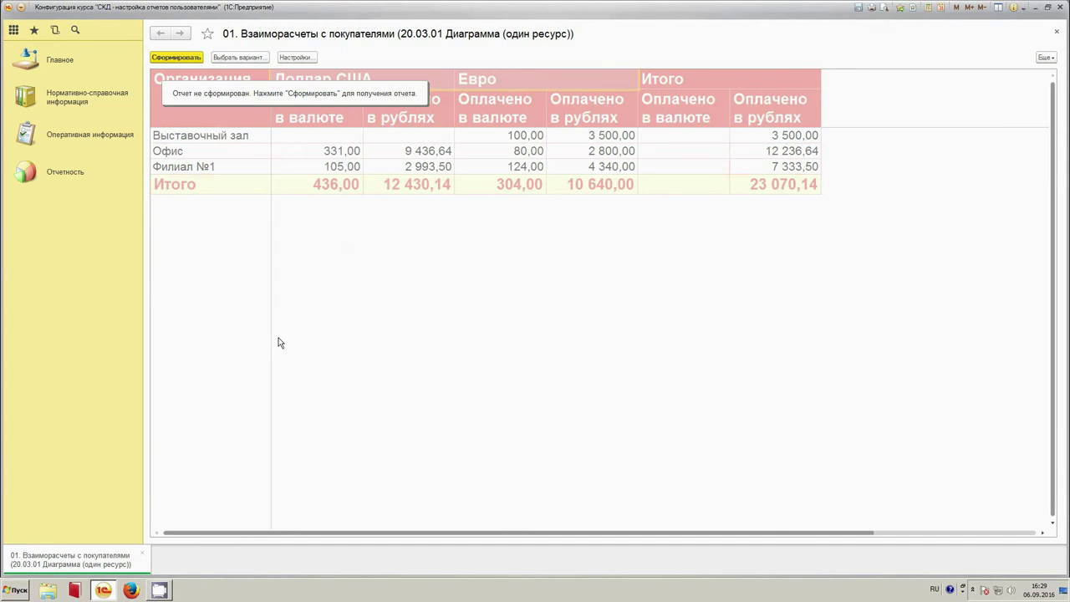
{"action": "left_click", "coordinate": [187, 61]}
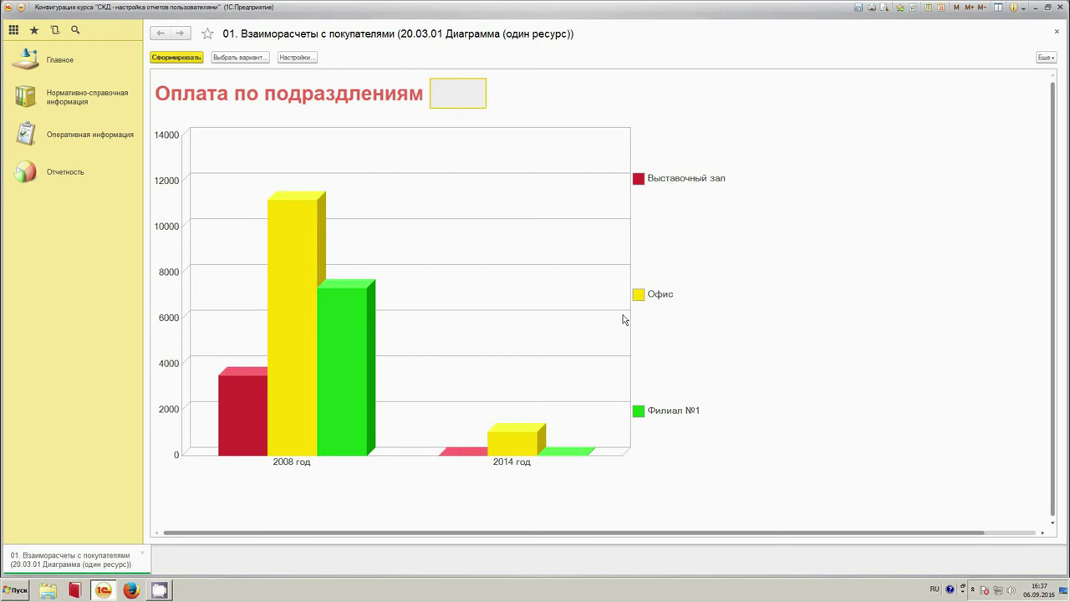
Generate the report with variant "22.01.01 Отбор, установленный по двум полям, объединенным группами «Группа Не» и «Группа Или»".
{"action": "left_click", "coordinate": [234, 59]}
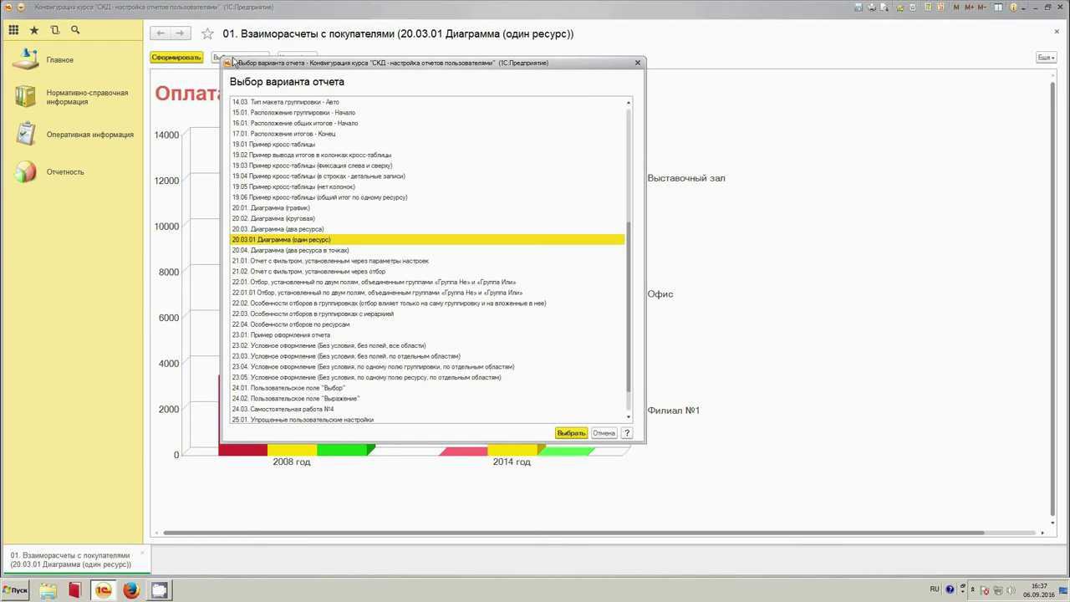
{"action": "left_click", "coordinate": [293, 292]}
{"action": "double_click", "coordinate": [292, 292]}
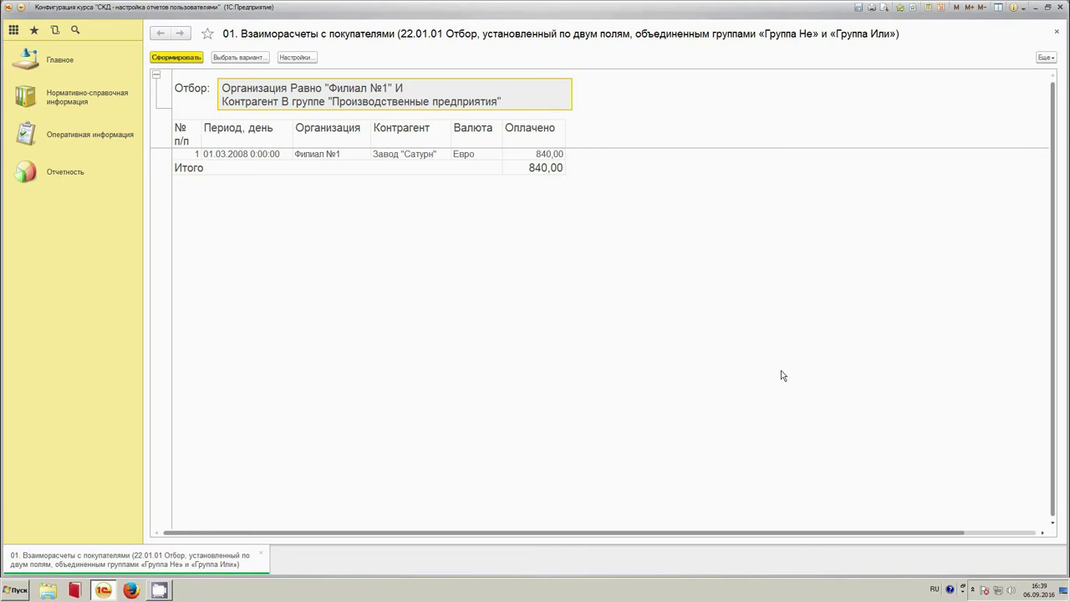
Generate the report with variant "23.01. Пример оформления отчета" and select the "Конечный остаток" values of all three currencies.
{"action": "left_click", "coordinate": [258, 58]}
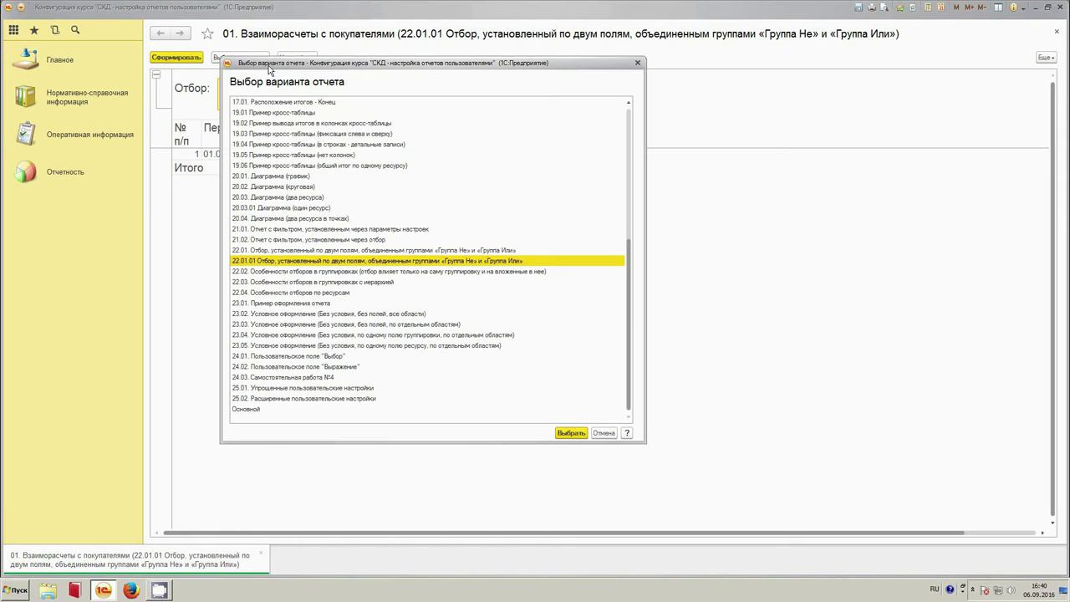
{"action": "double_click", "coordinate": [275, 302]}
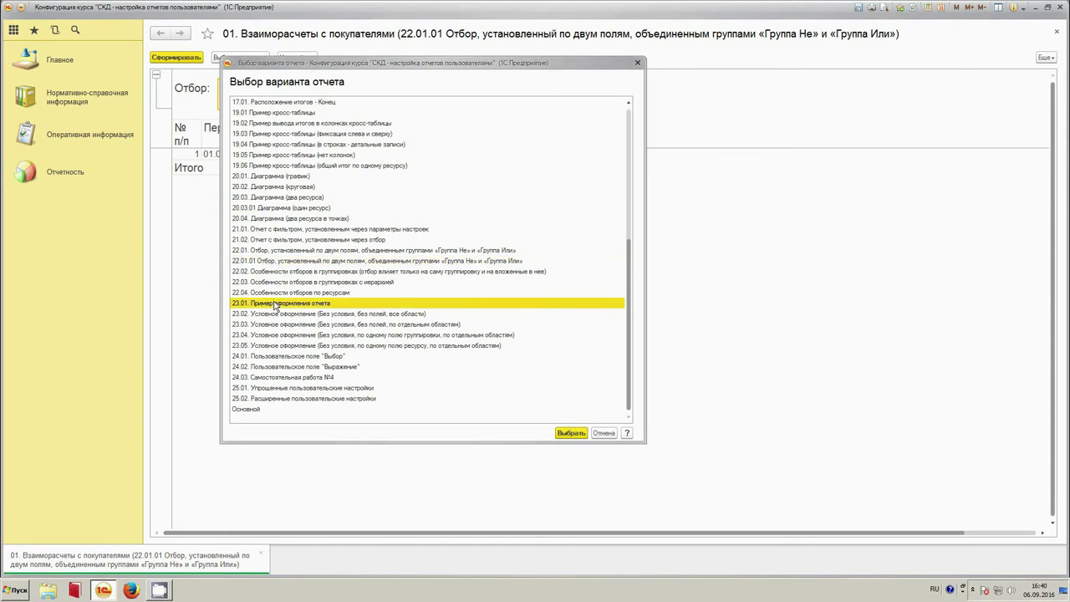
{"action": "left_click", "coordinate": [193, 62]}
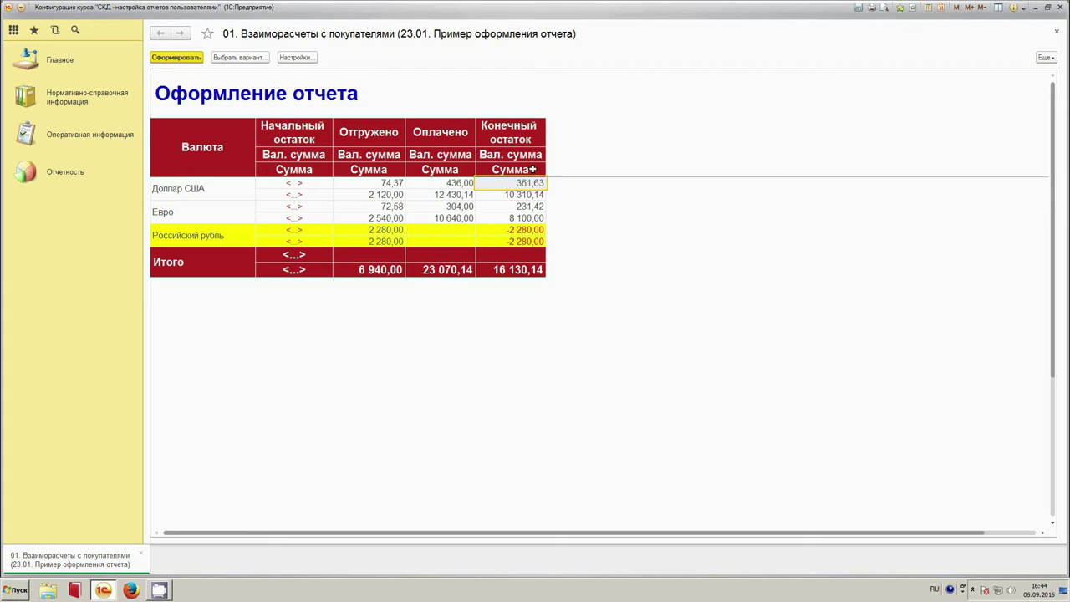
{"action": "left_click_drag", "start_coordinate": [521, 182], "coordinate": [520, 230]}
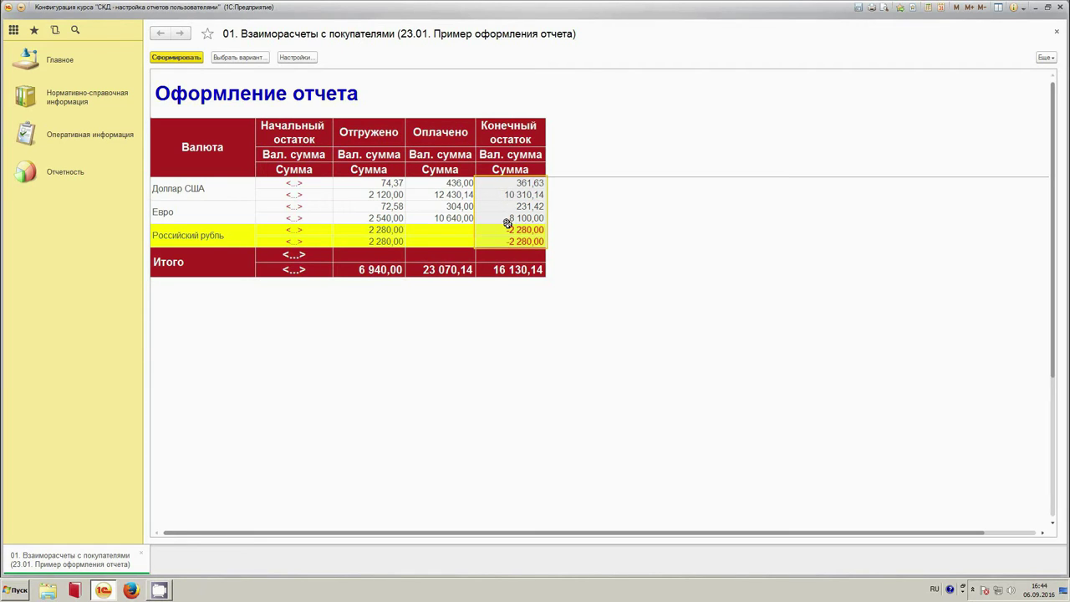
Generate the report with variant "24.01. Пользовательское поле "Выбор"" and select the row values under "Чей начальный долг?".
{"action": "left_click", "coordinate": [248, 58]}
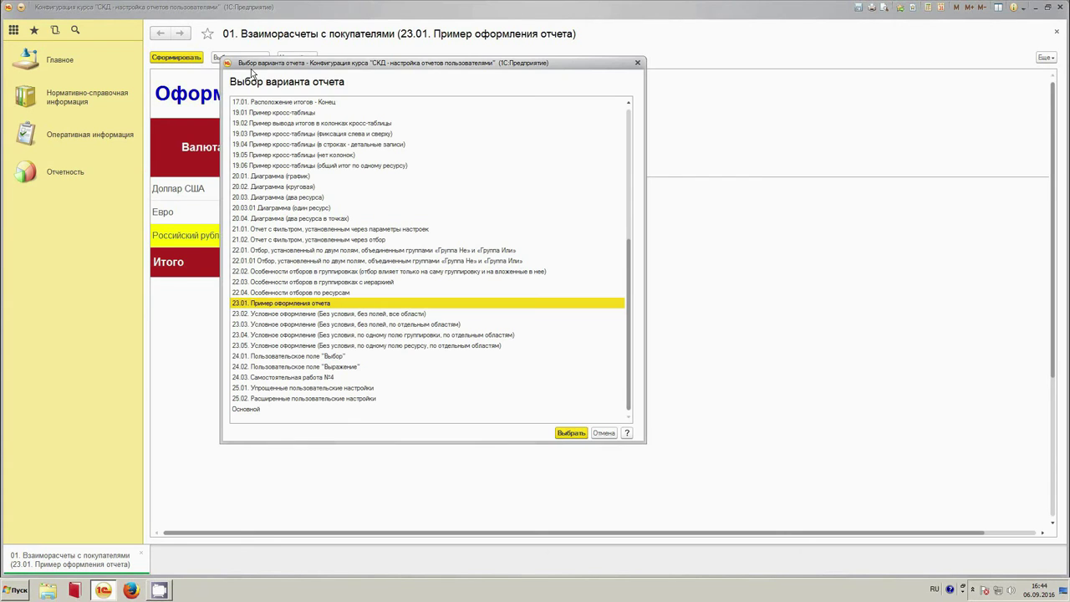
{"action": "double_click", "coordinate": [298, 348]}
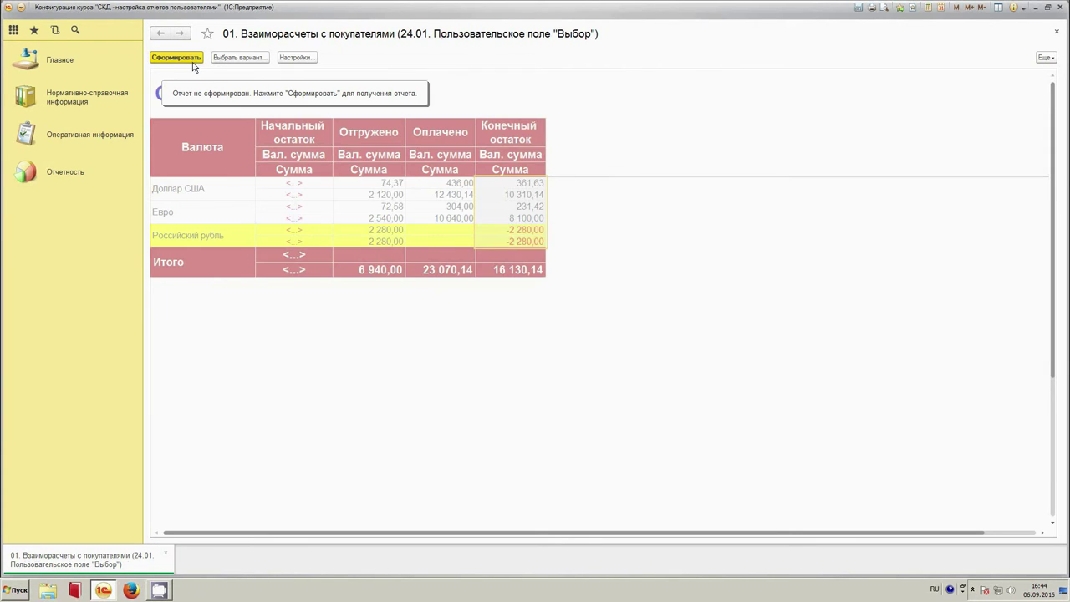
{"action": "left_click", "coordinate": [191, 59]}
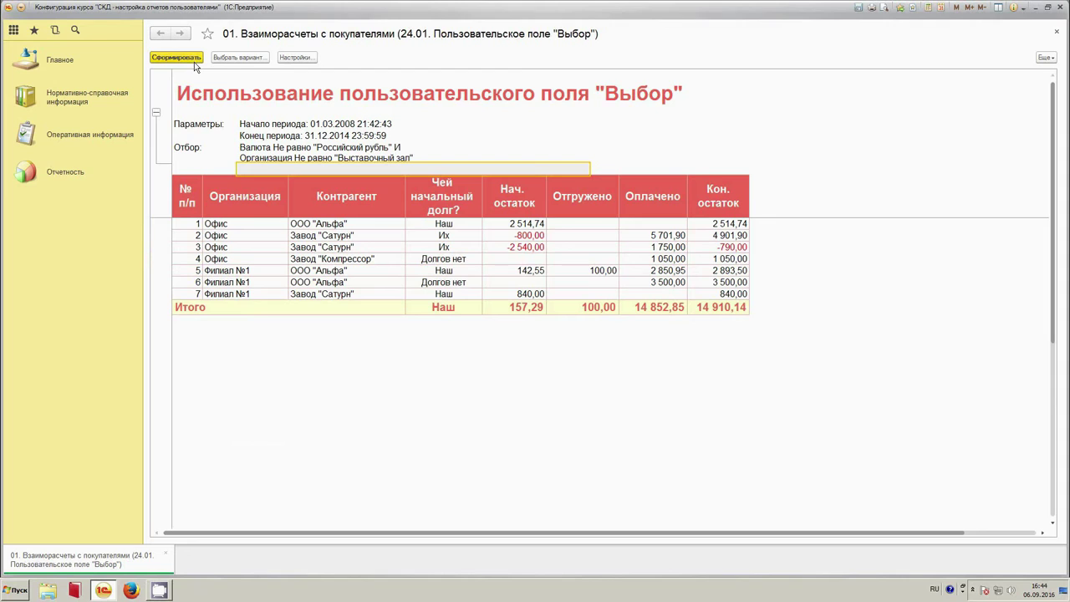
{"action": "left_click", "coordinate": [368, 403]}
{"action": "left_click_drag", "start_coordinate": [458, 223], "coordinate": [459, 296]}
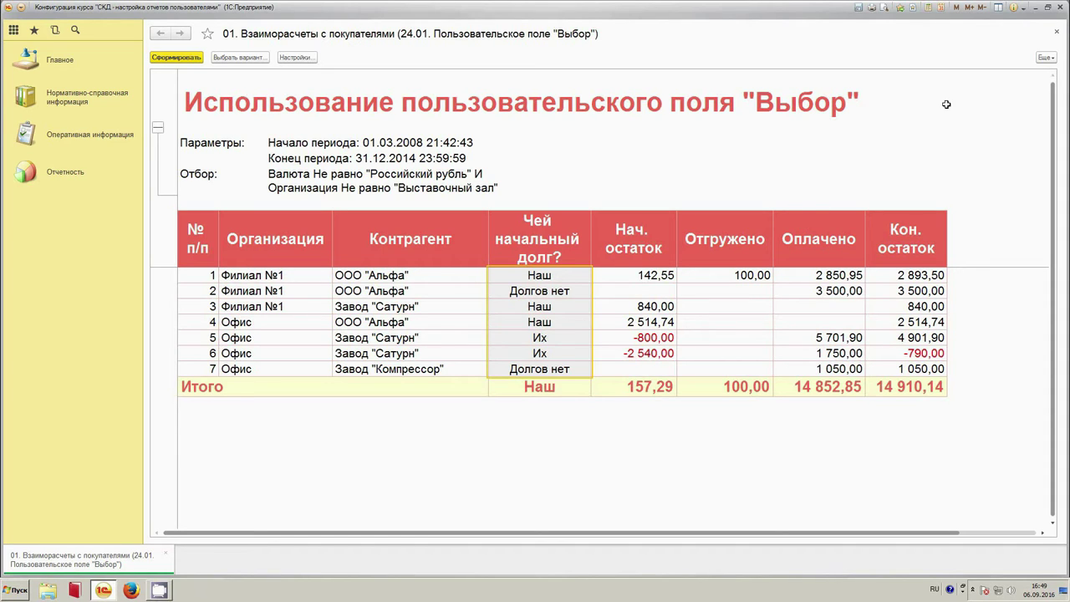
View the structure and parameters of the current report variant in its editor, and close it without changes.
{"action": "left_click", "coordinate": [1041, 57]}
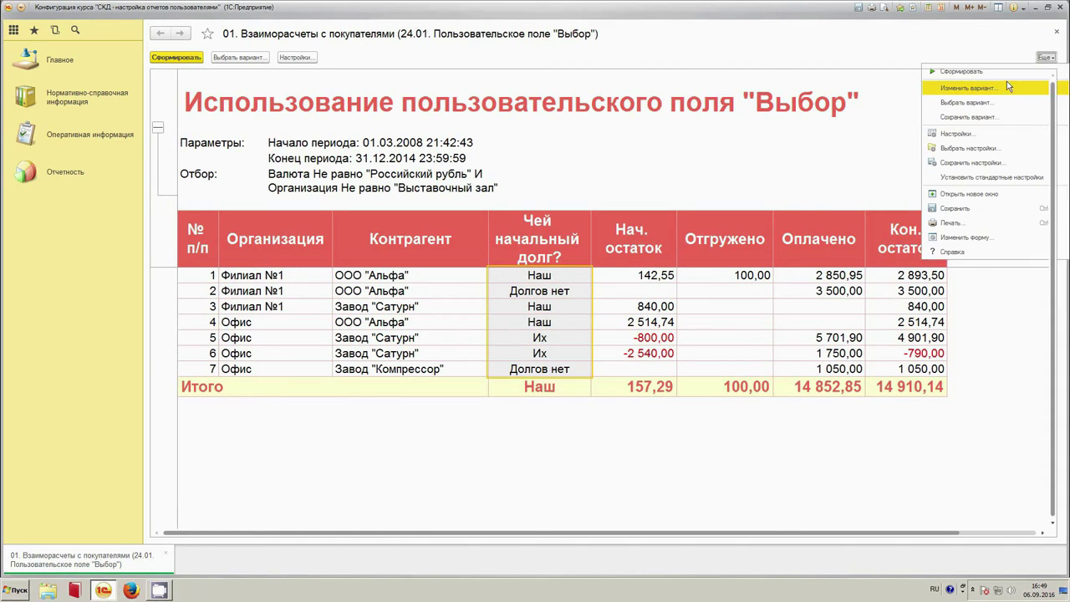
{"action": "left_click", "coordinate": [1006, 82]}
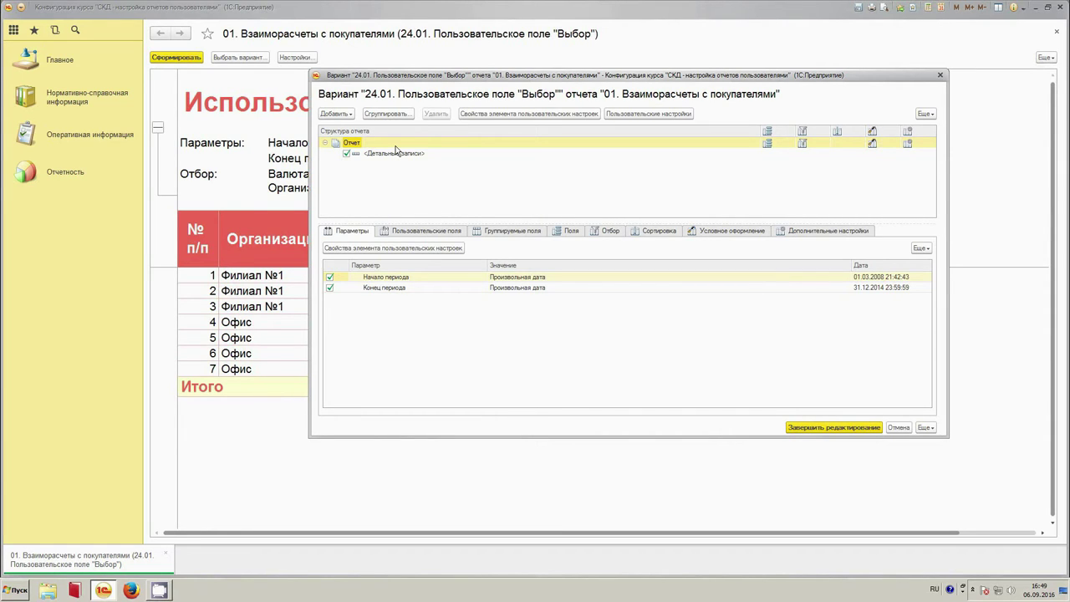
{"action": "left_click", "coordinate": [940, 74]}
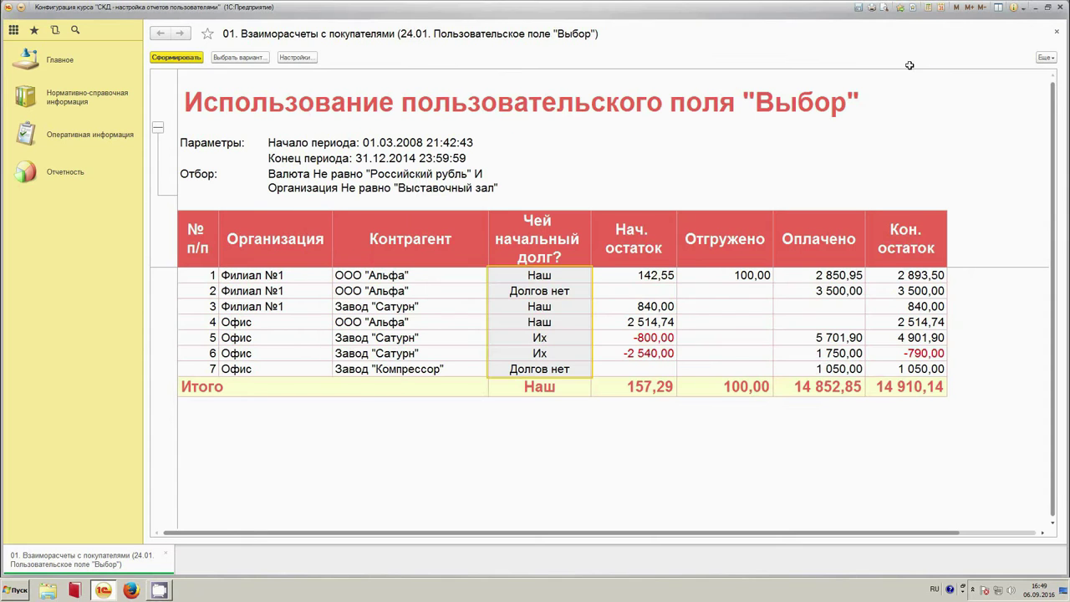
Generate the report with variant "25.01. Упрощенные пользовательские настройки".
{"action": "left_click", "coordinate": [243, 57]}
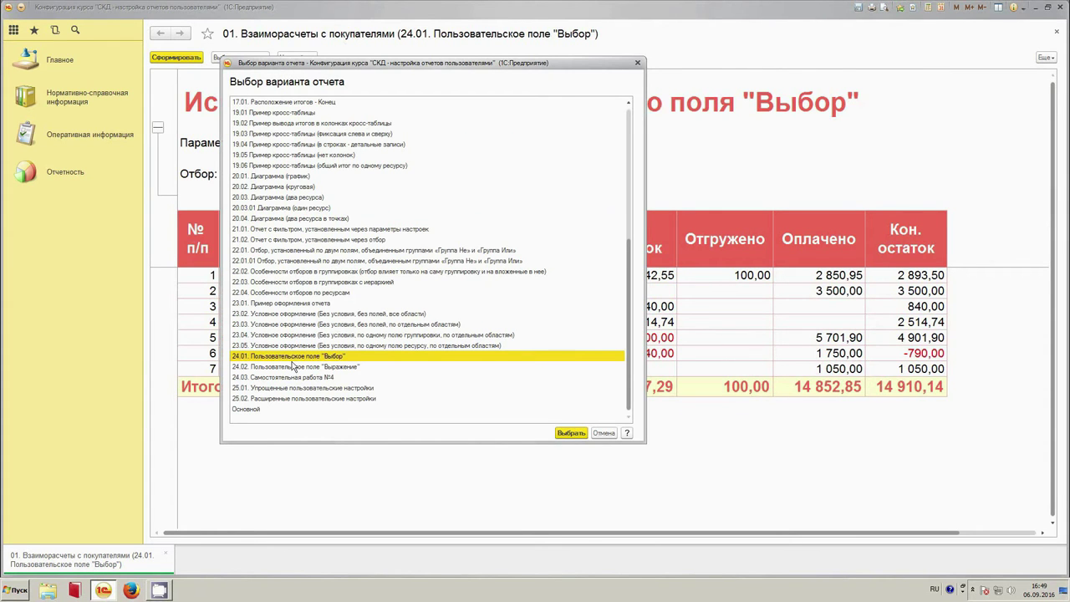
{"action": "double_click", "coordinate": [285, 389]}
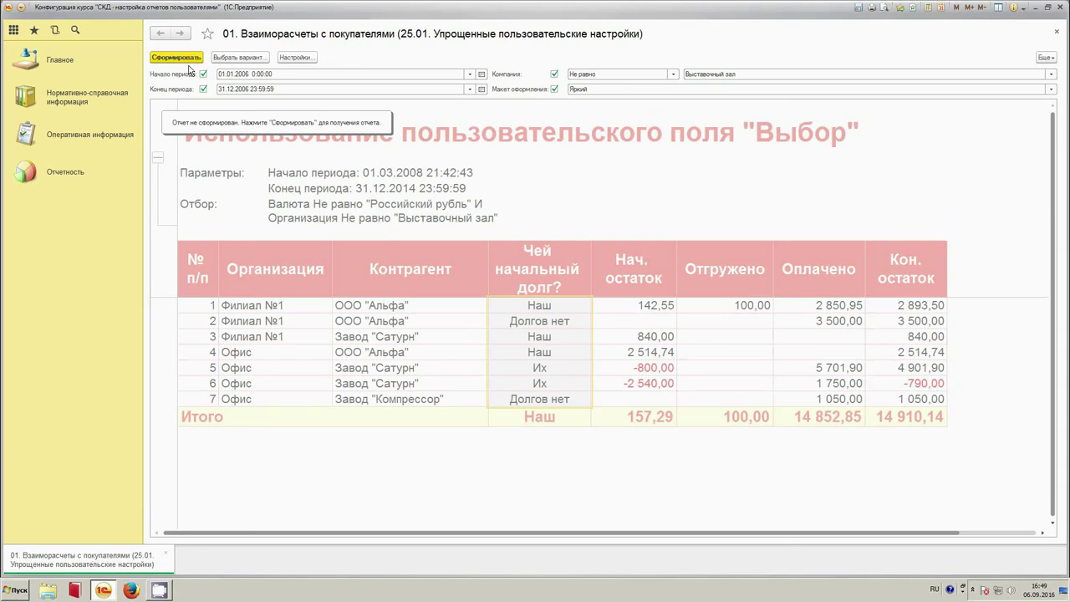
{"action": "left_click", "coordinate": [189, 61]}
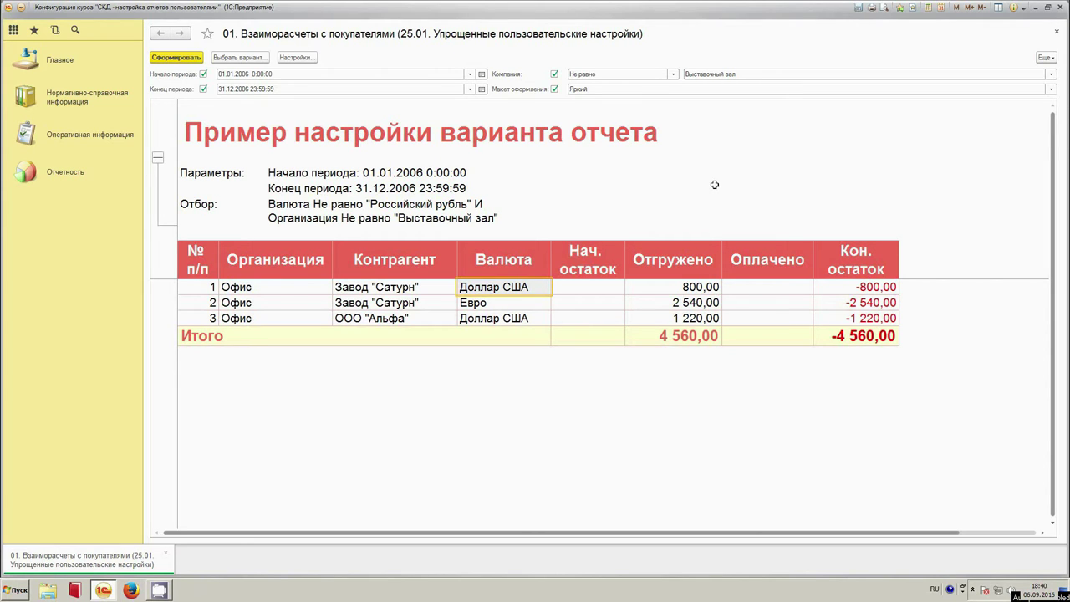
Open the report "02. Учет товаров на складах", choose its "Пустой" variant and generate it.
{"action": "left_click", "coordinate": [66, 172]}
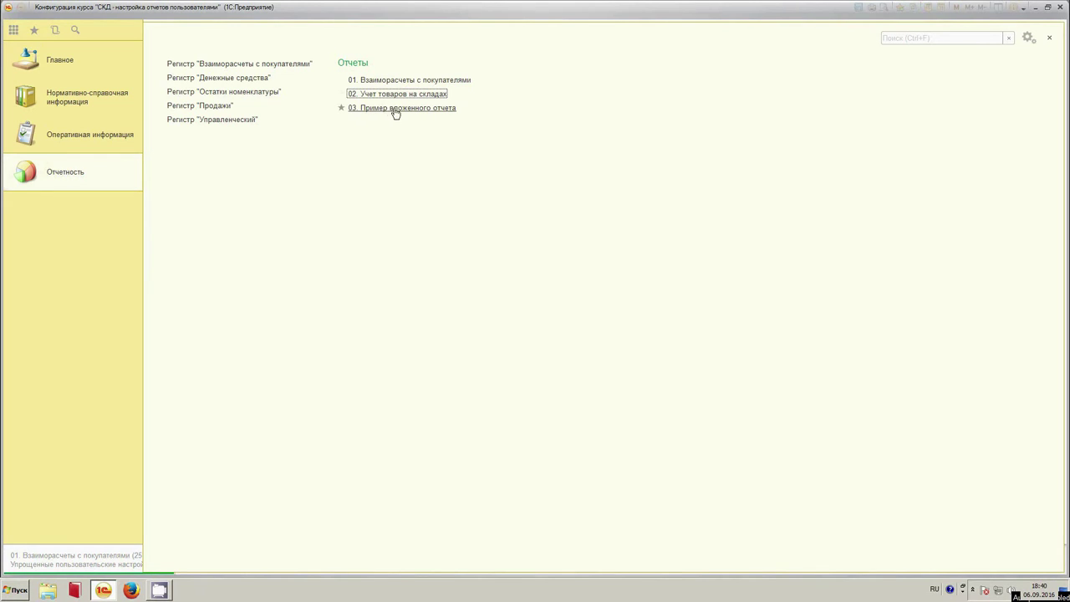
{"action": "left_click", "coordinate": [417, 96]}
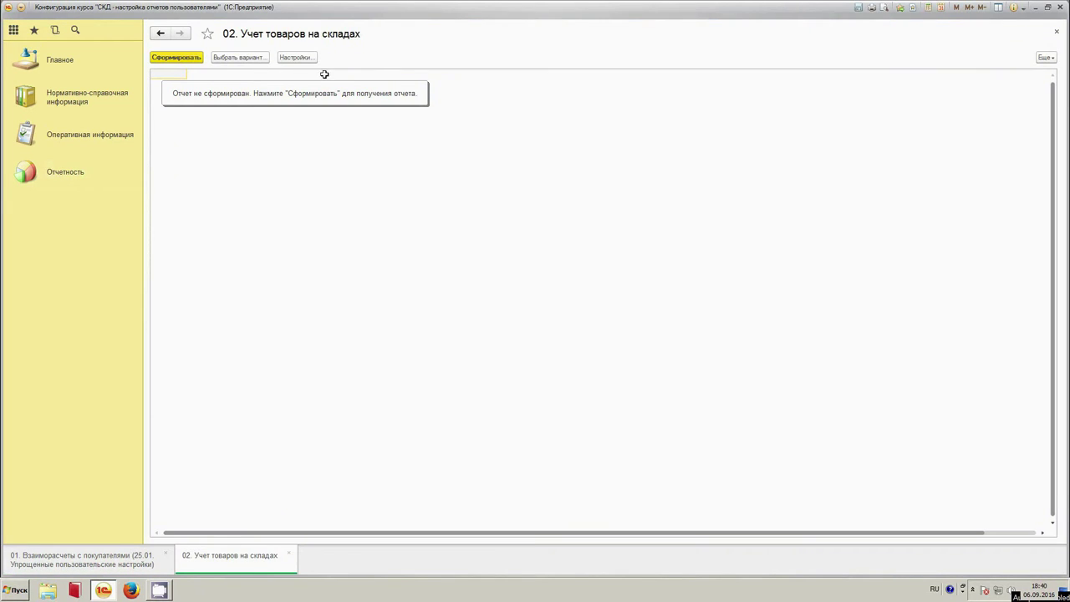
{"action": "left_click", "coordinate": [238, 58]}
{"action": "double_click", "coordinate": [270, 148]}
{"action": "left_click", "coordinate": [185, 59]}
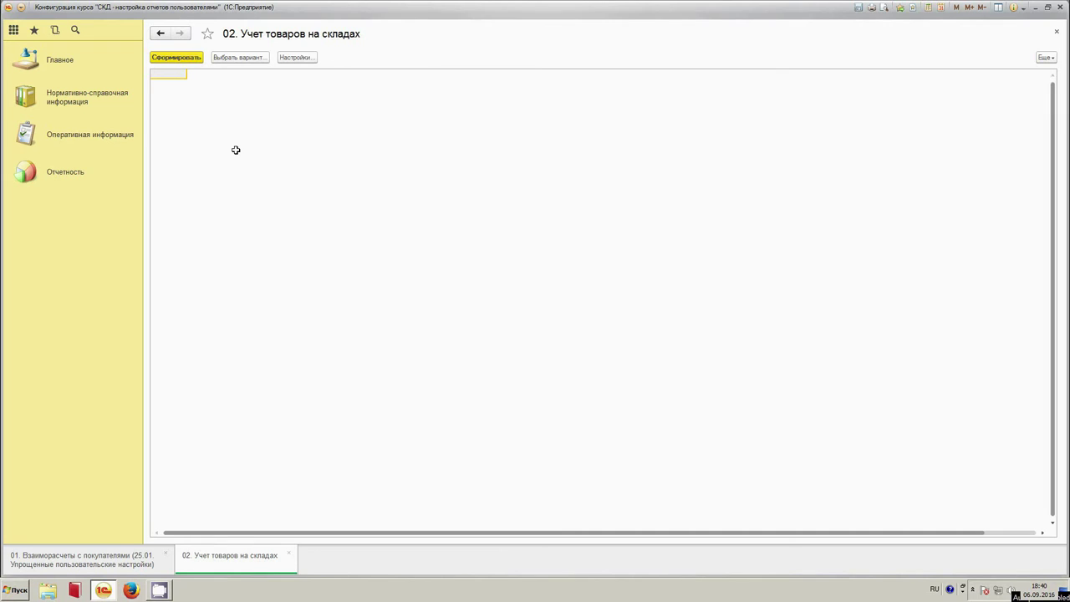
Edit the "Пустой" variant and add a grouping by the field "Номенклатура" with type "Иерархия".
{"action": "left_click", "coordinate": [1044, 57]}
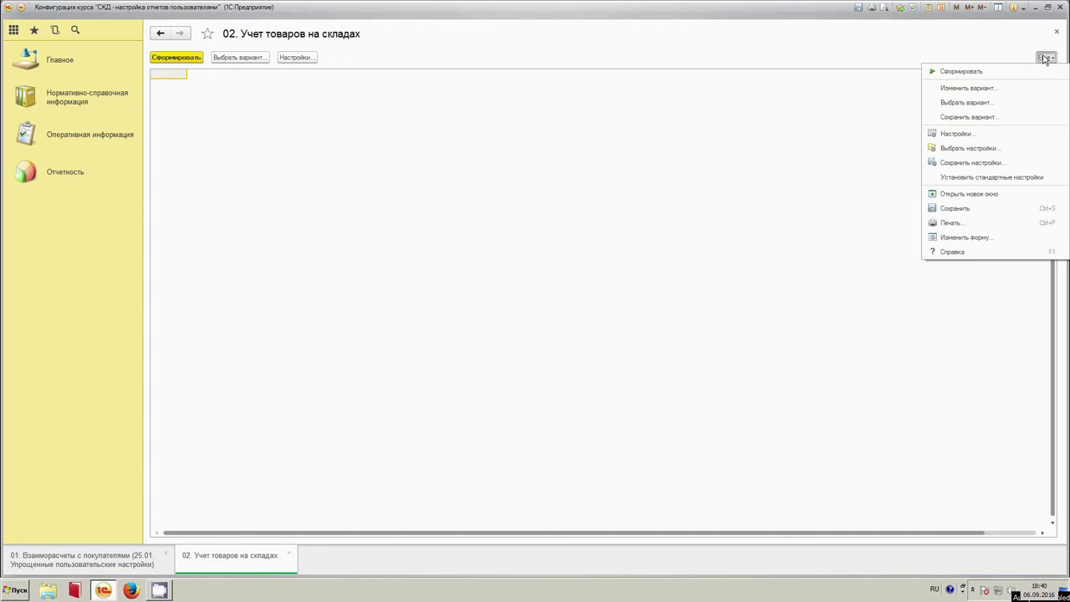
{"action": "left_click", "coordinate": [1002, 89]}
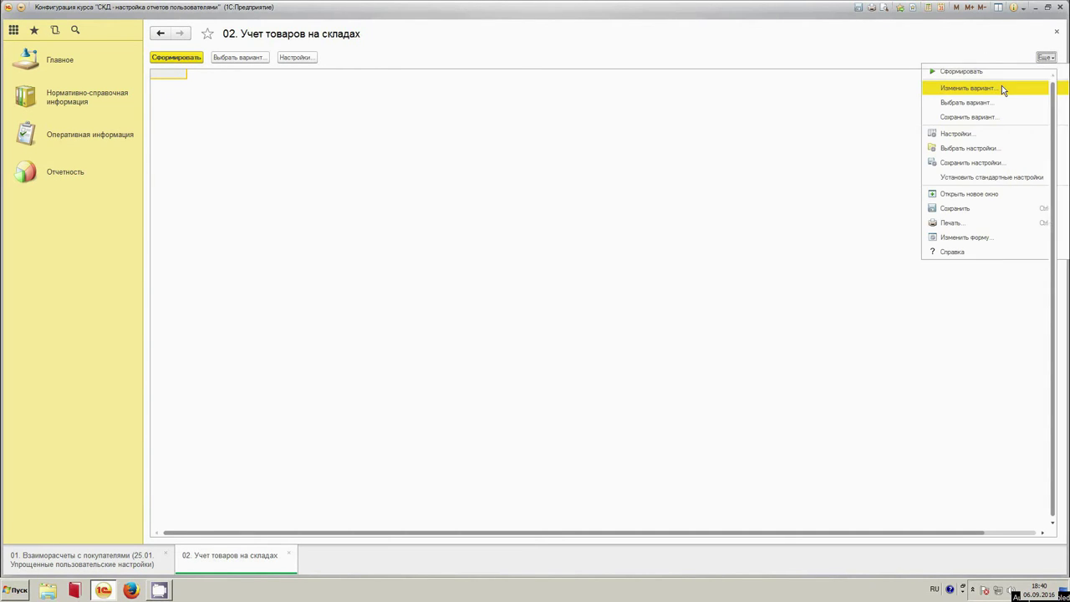
{"action": "left_click", "coordinate": [355, 84]}
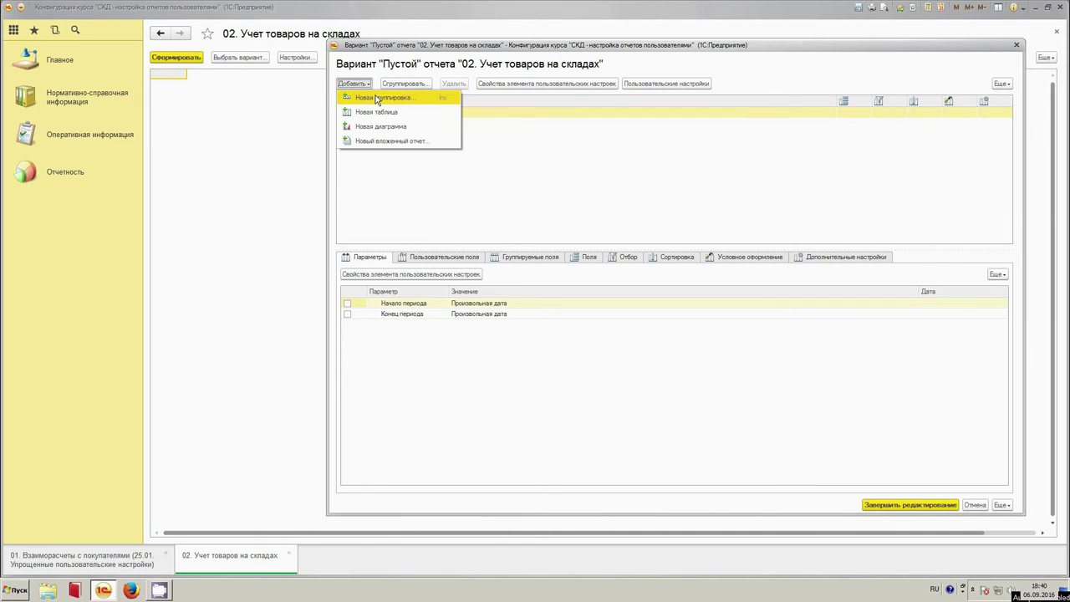
{"action": "left_click", "coordinate": [380, 97]}
{"action": "left_click", "coordinate": [602, 130]}
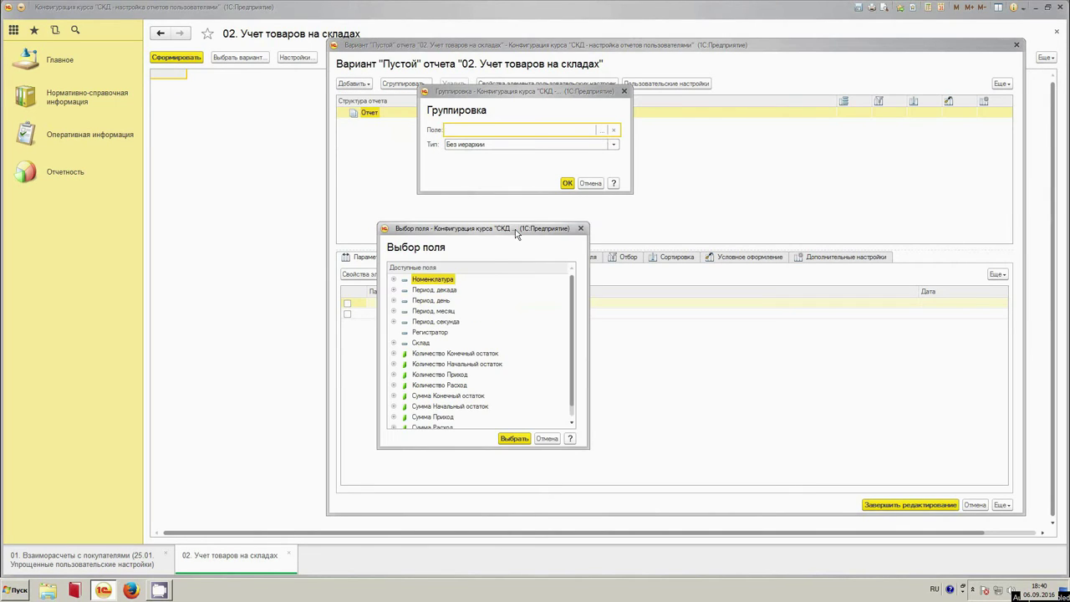
{"action": "double_click", "coordinate": [435, 279]}
{"action": "left_click", "coordinate": [564, 143]}
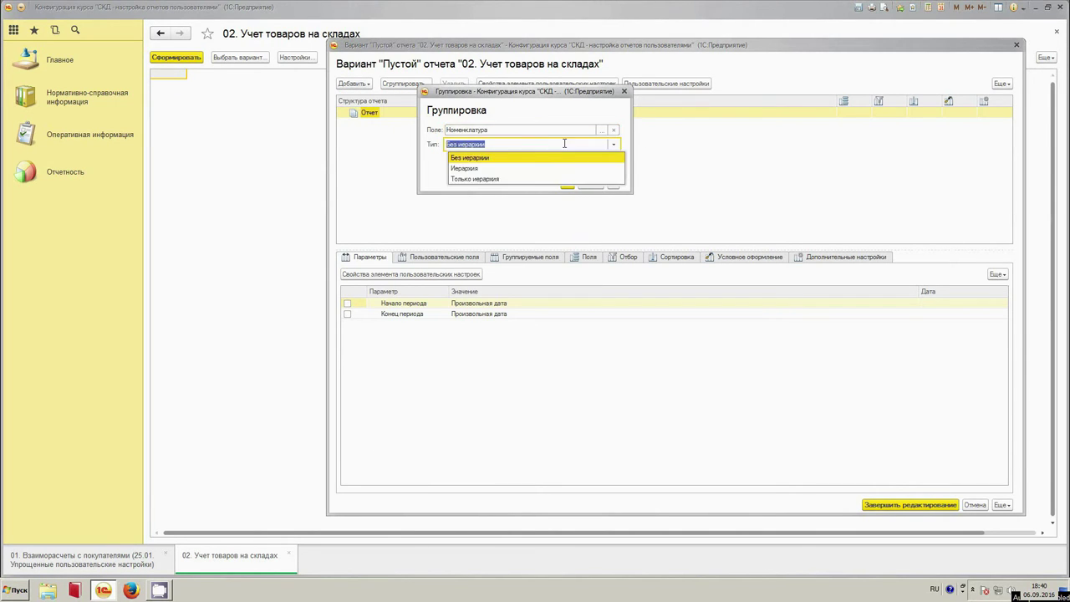
{"action": "left_click", "coordinate": [512, 168]}
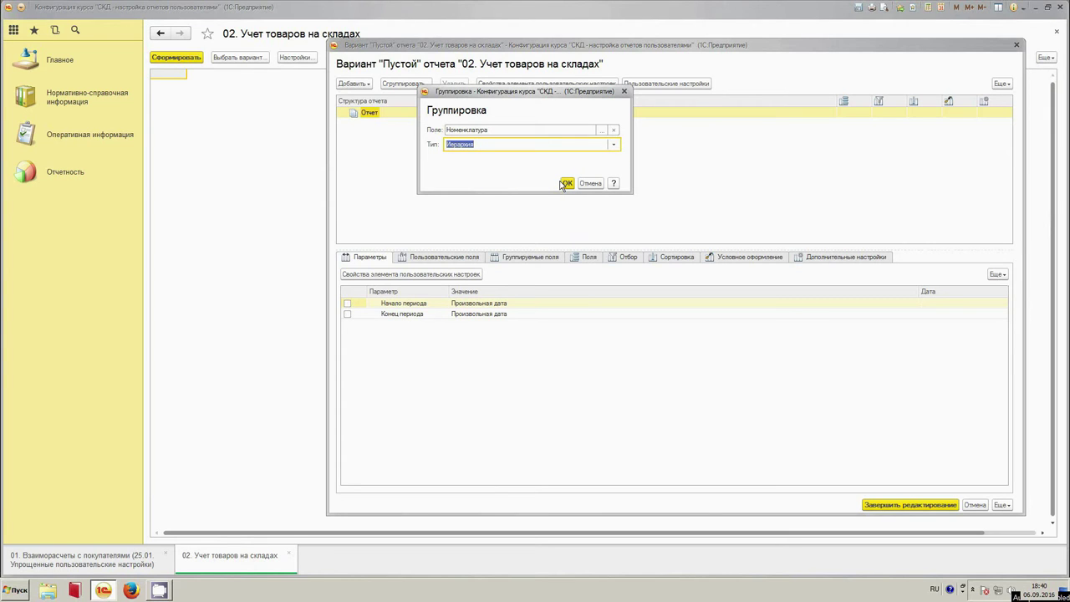
{"action": "left_click", "coordinate": [565, 183]}
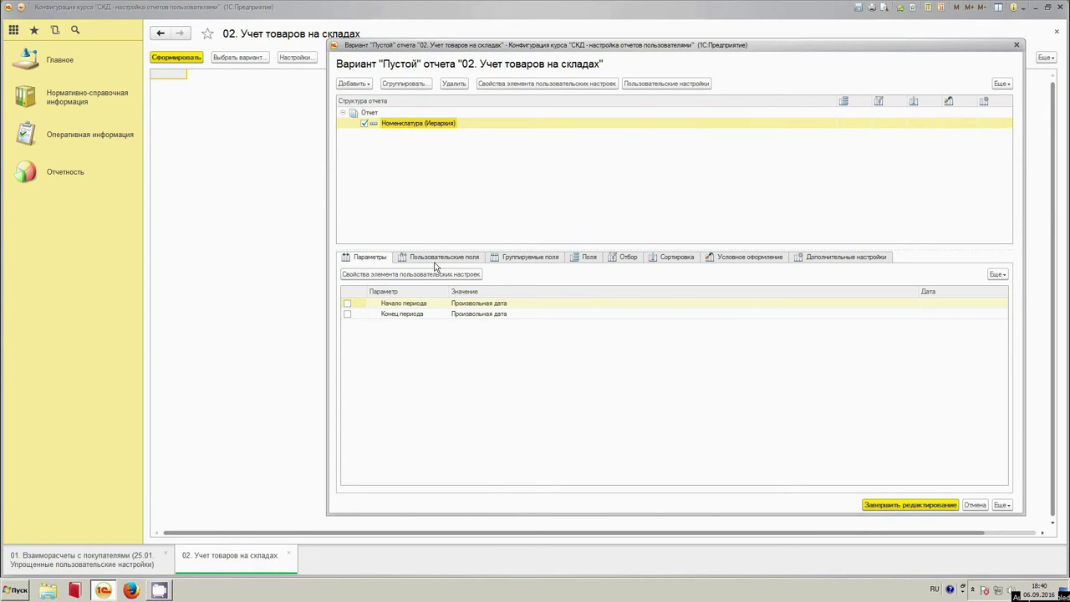
Give the "Номенклатура" grouping its own fields: "Количество Начальный остаток", "Количество Приход", "Количество Расход" and "Количество Конечный остаток".
{"action": "left_click", "coordinate": [518, 262]}
{"action": "left_click", "coordinate": [589, 261]}
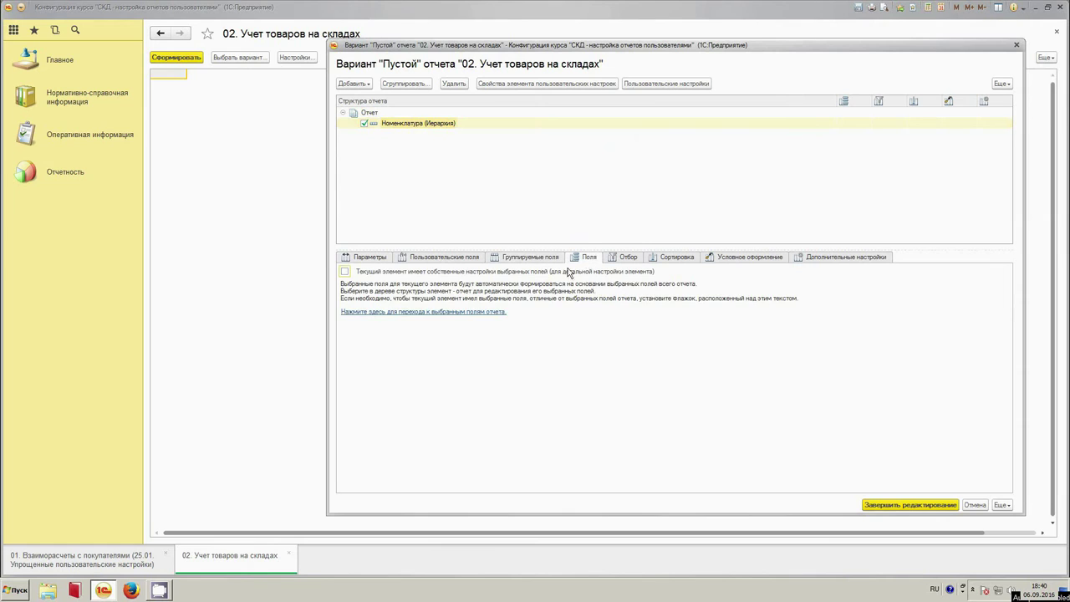
{"action": "left_click", "coordinate": [369, 273]}
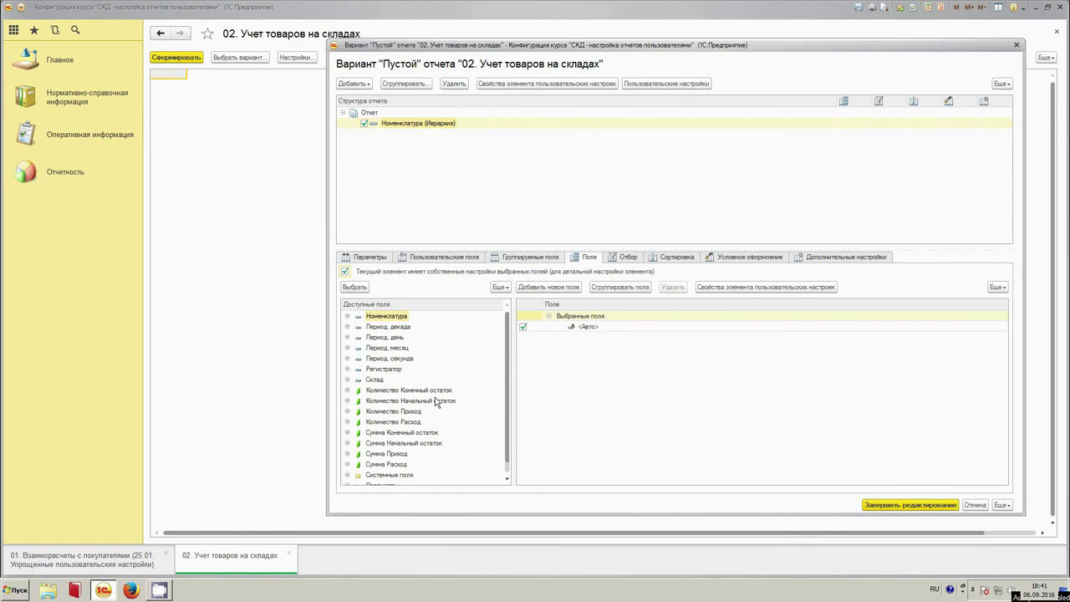
{"action": "left_click_drag", "start_coordinate": [417, 401], "coordinate": [535, 412]}
{"action": "left_click_drag", "start_coordinate": [392, 421], "coordinate": [569, 413]}
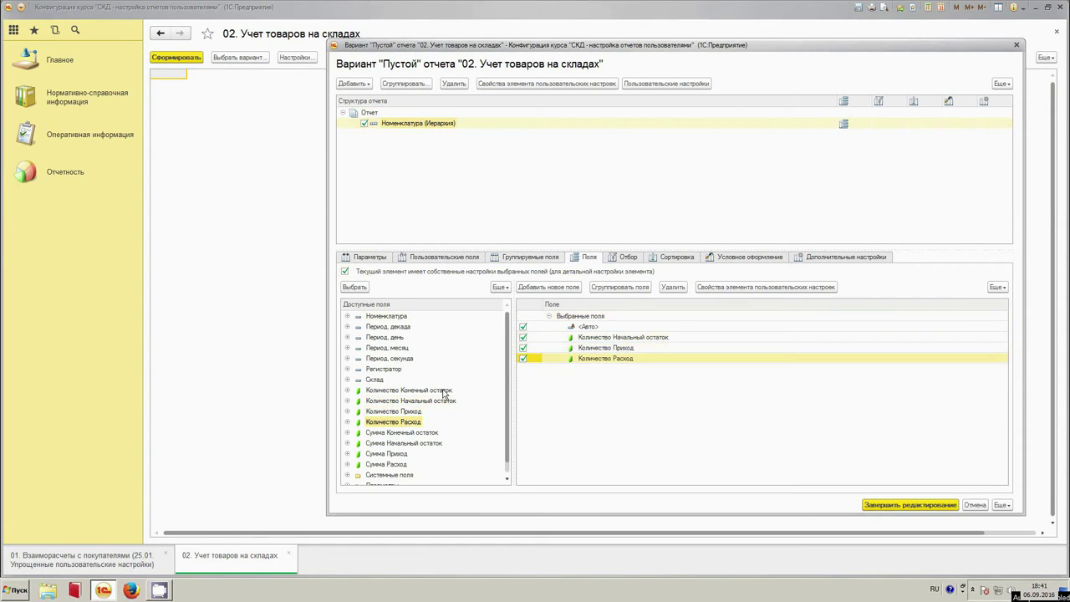
{"action": "left_click_drag", "start_coordinate": [444, 391], "coordinate": [588, 420]}
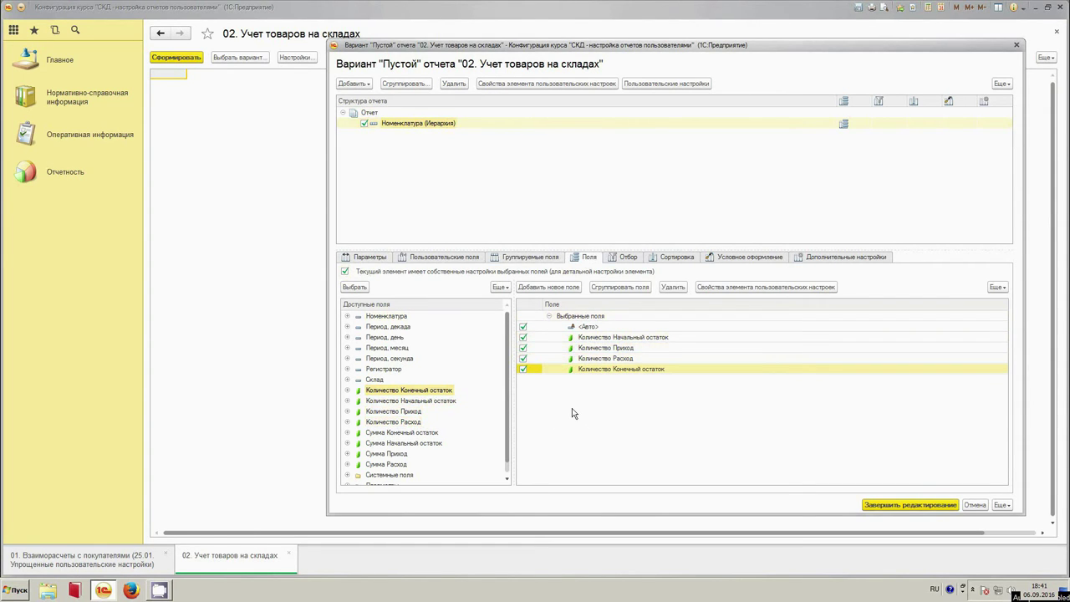
Set the title of the selected field "Количество Начальный остаток" to "Начальный остаток".
{"action": "right_click", "coordinate": [637, 338]}
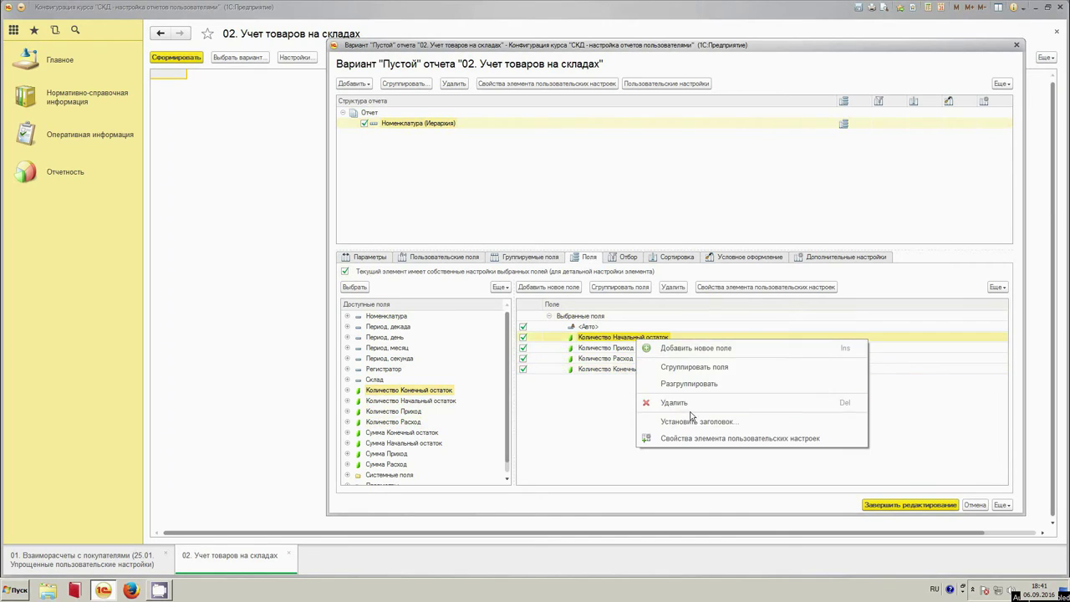
{"action": "left_click", "coordinate": [692, 418]}
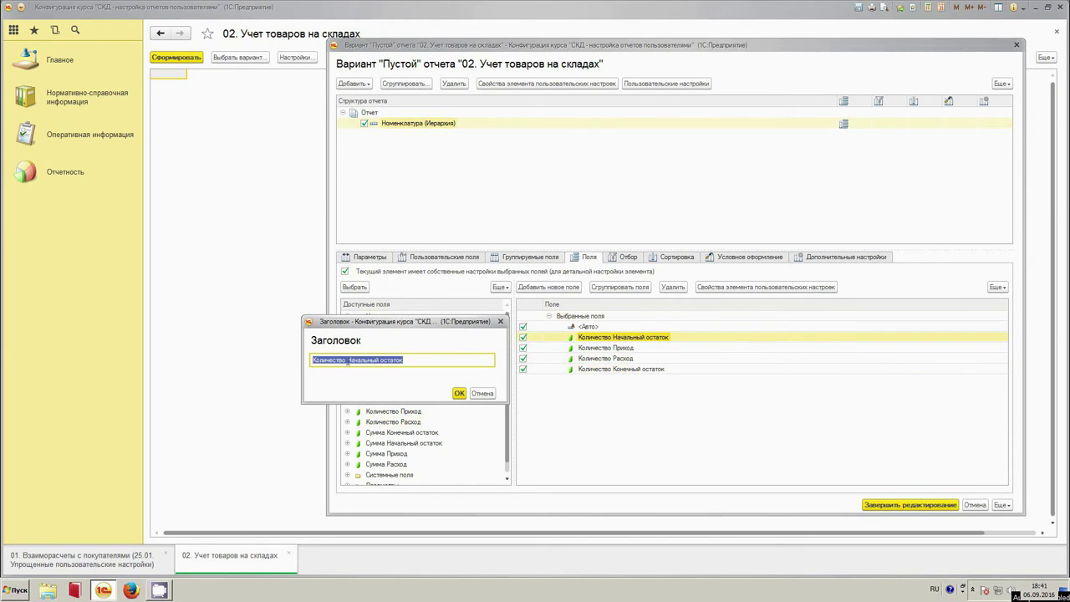
{"action": "left_click_drag", "start_coordinate": [348, 361], "coordinate": [206, 359]}
{"action": "key", "text": "Delete"}
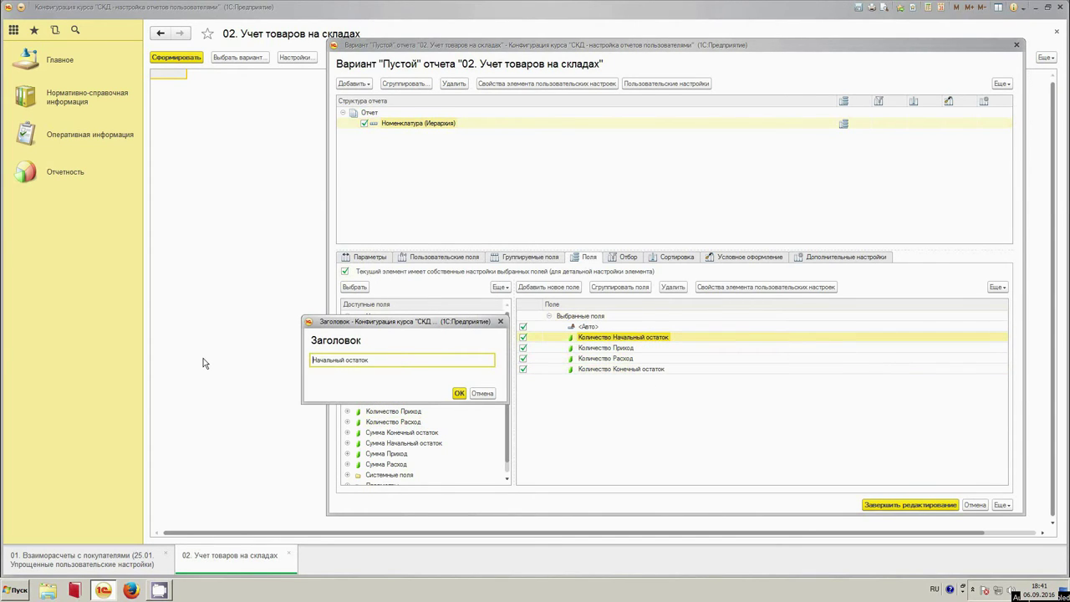
{"action": "key", "text": "Return"}
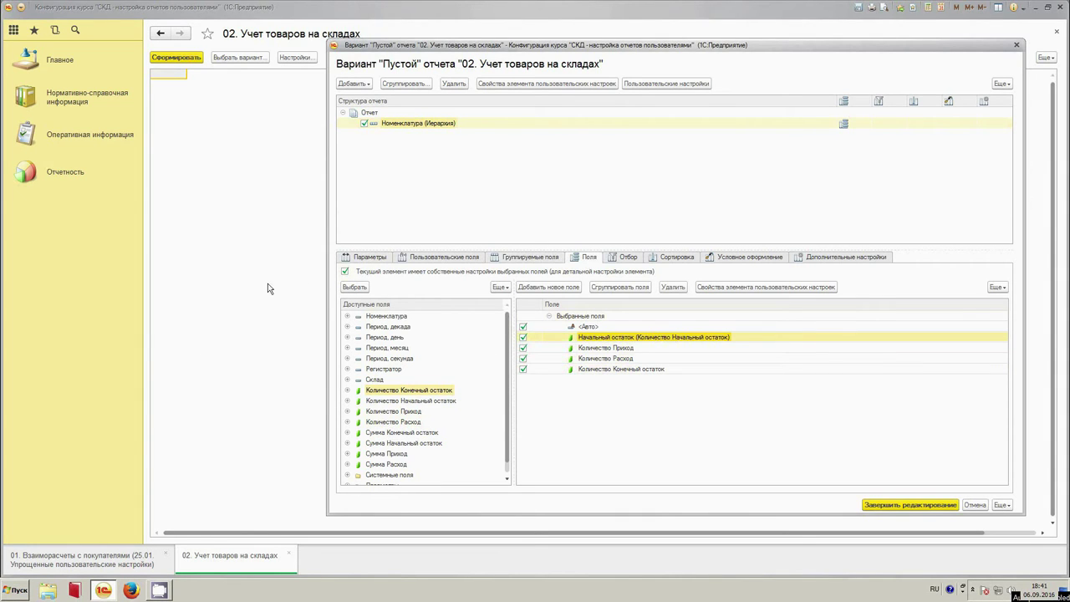
Set the title of the selected field "Количество Расход" to "Расход".
{"action": "right_click", "coordinate": [602, 357]}
{"action": "left_click", "coordinate": [662, 435]}
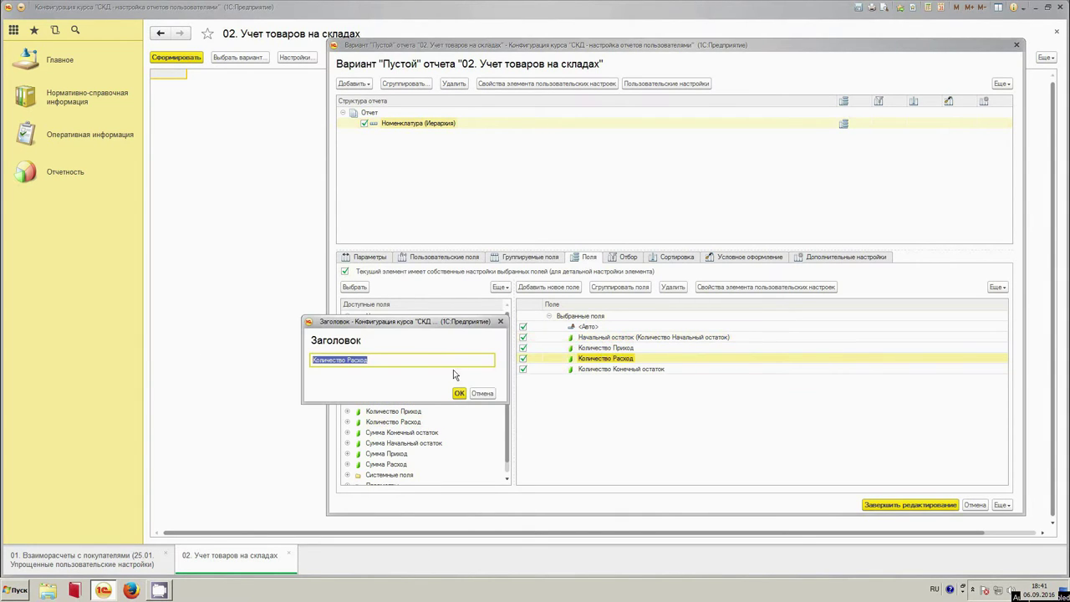
{"action": "left_click_drag", "start_coordinate": [346, 360], "coordinate": [326, 361]}
{"action": "key", "text": "Delete"}
{"action": "key", "text": "Return"}
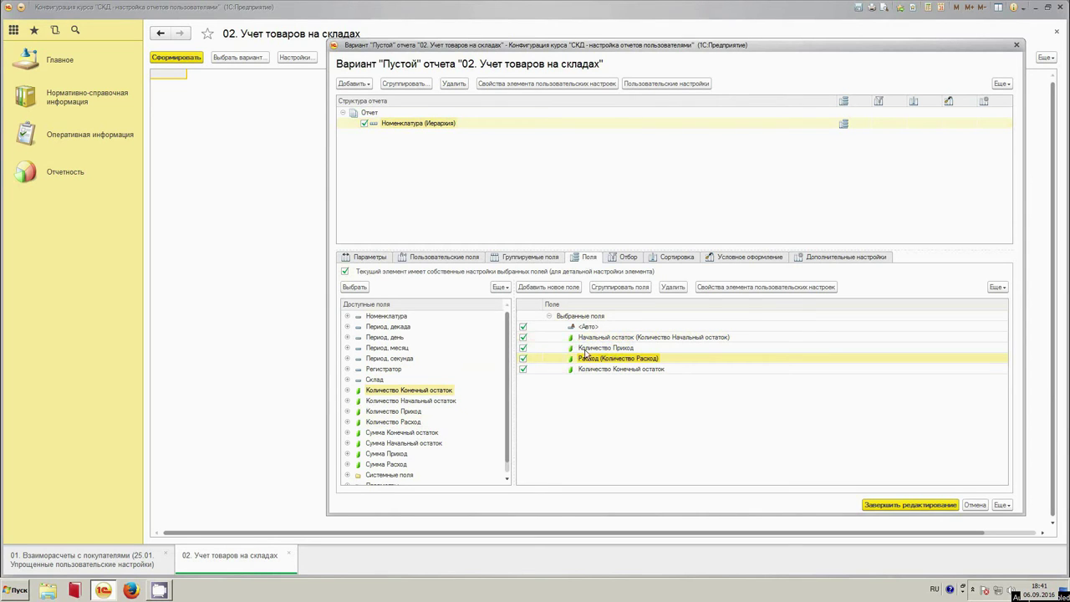
Set the title of the selected field "Количество Приход" to "Приход".
{"action": "right_click", "coordinate": [589, 348]}
{"action": "left_click", "coordinate": [623, 429]}
{"action": "double_click", "coordinate": [335, 360]}
{"action": "key", "text": "Delete"}
{"action": "key", "text": "Return"}
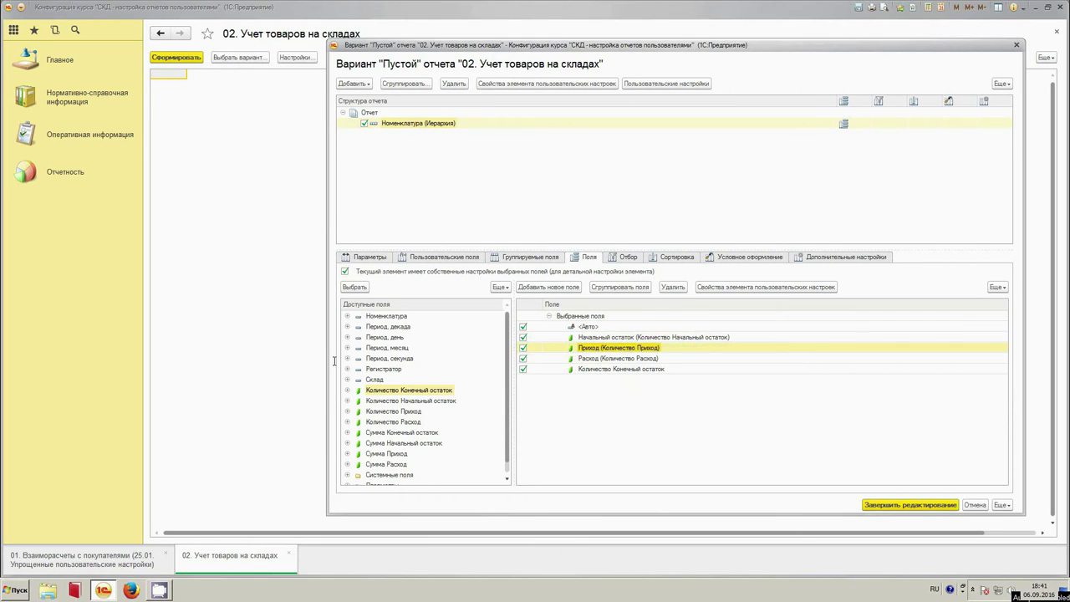
Set the title of the selected field "Количество Конечный остаток" to "Конечный остаток".
{"action": "right_click", "coordinate": [651, 373]}
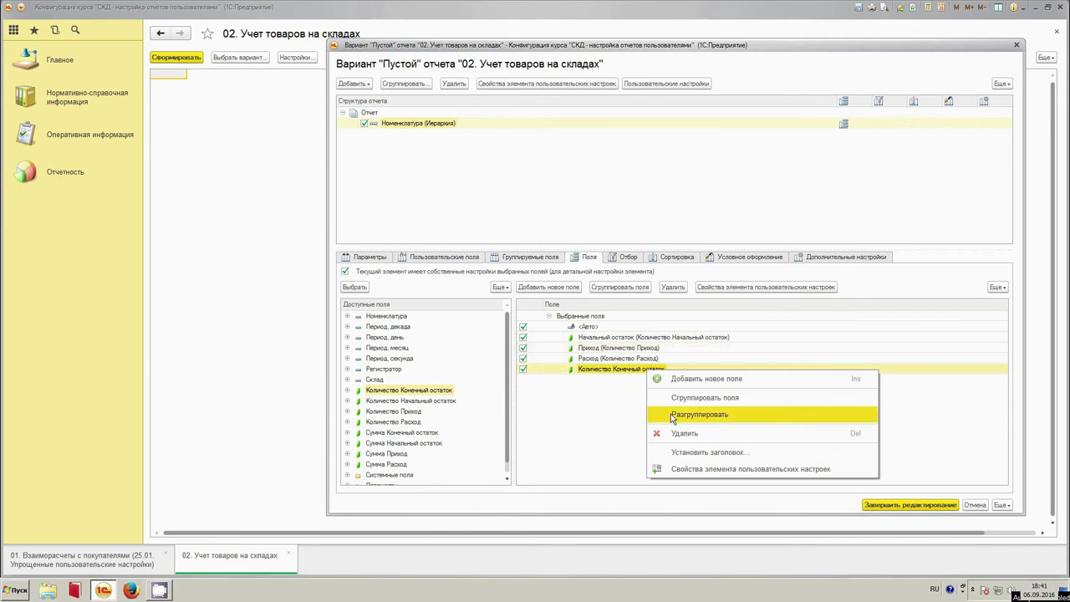
{"action": "left_click", "coordinate": [694, 454]}
{"action": "left_click", "coordinate": [330, 361]}
{"action": "double_click", "coordinate": [330, 361]}
{"action": "key", "text": "Delete"}
{"action": "key", "text": "Return"}
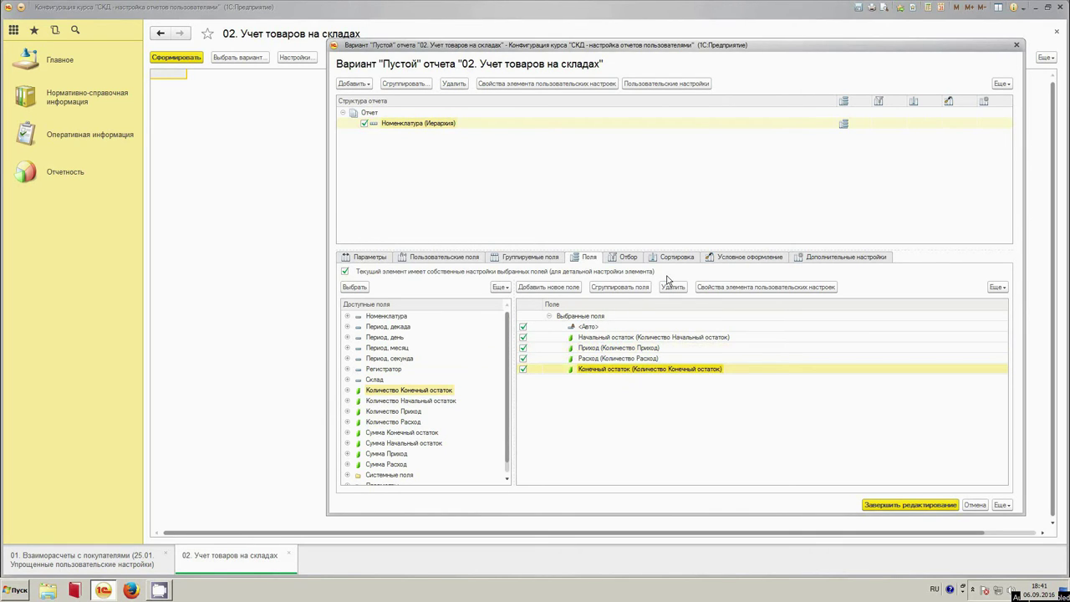
Give the "Номенклатура" grouping its own additional settings and set "Макет оформления" to "Арктика".
{"action": "left_click", "coordinate": [827, 258]}
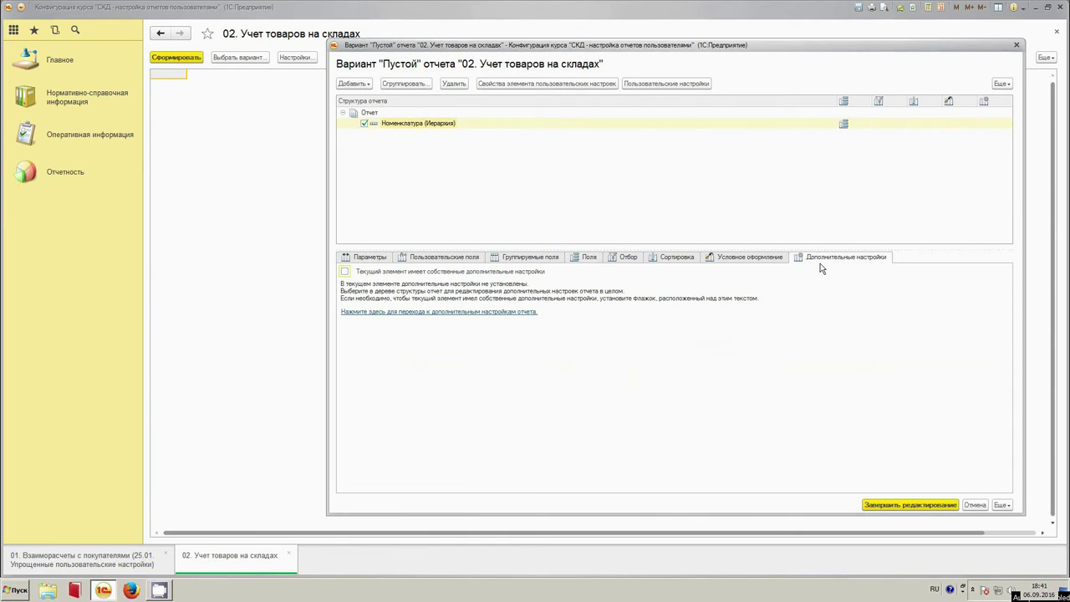
{"action": "left_click", "coordinate": [487, 273]}
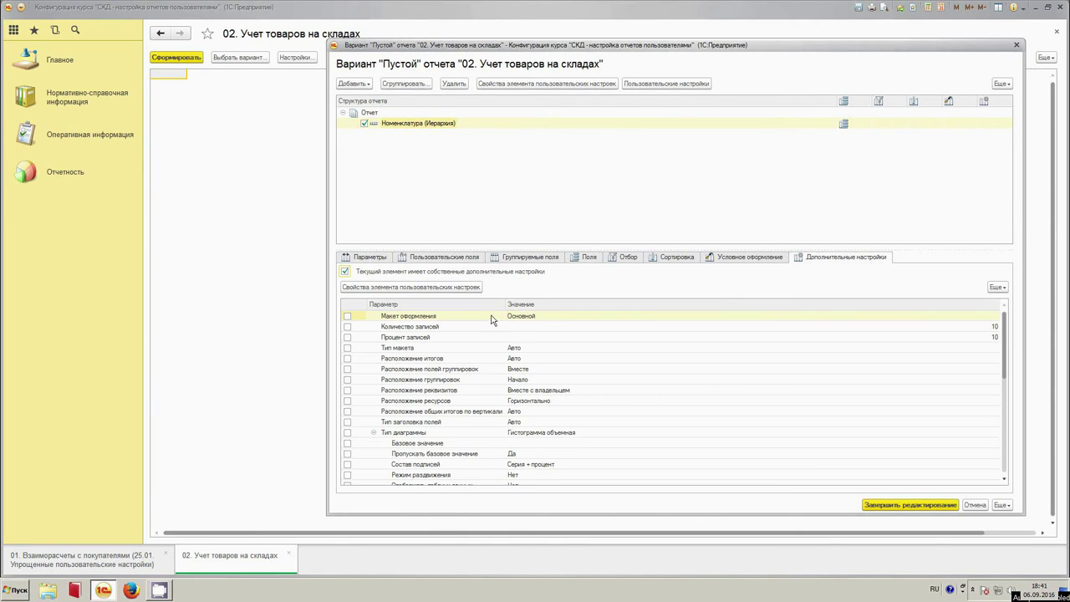
{"action": "left_click", "coordinate": [560, 316]}
{"action": "left_click", "coordinate": [546, 371]}
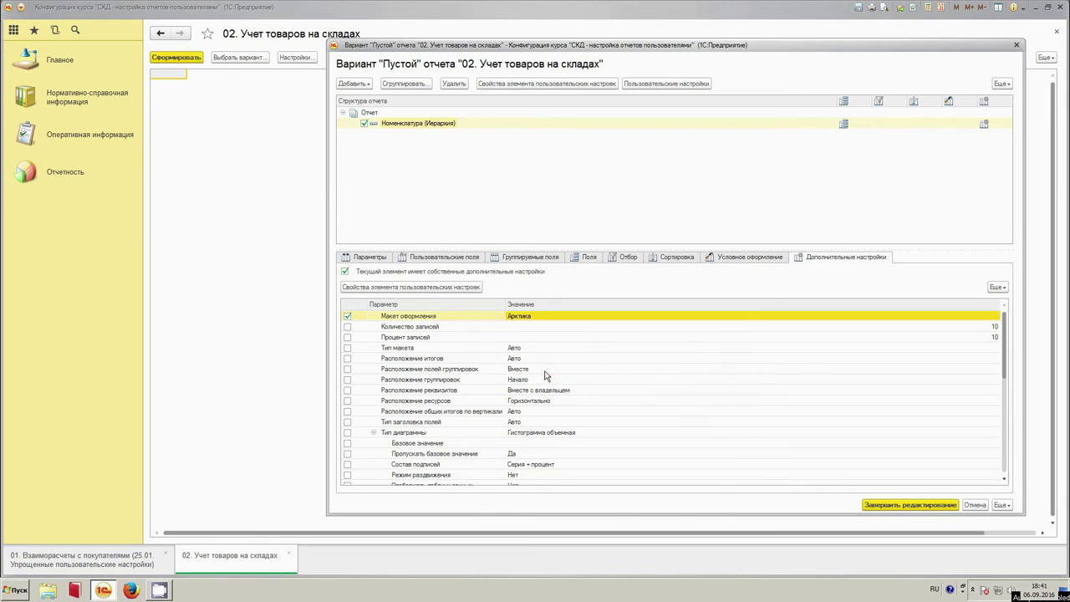
Set the "Заголовок" of the "Номенклатура" grouping to "Ведомость по движению товаров".
{"action": "scroll", "coordinate": [574, 399], "scroll_direction": "down", "scroll_amount": 5}
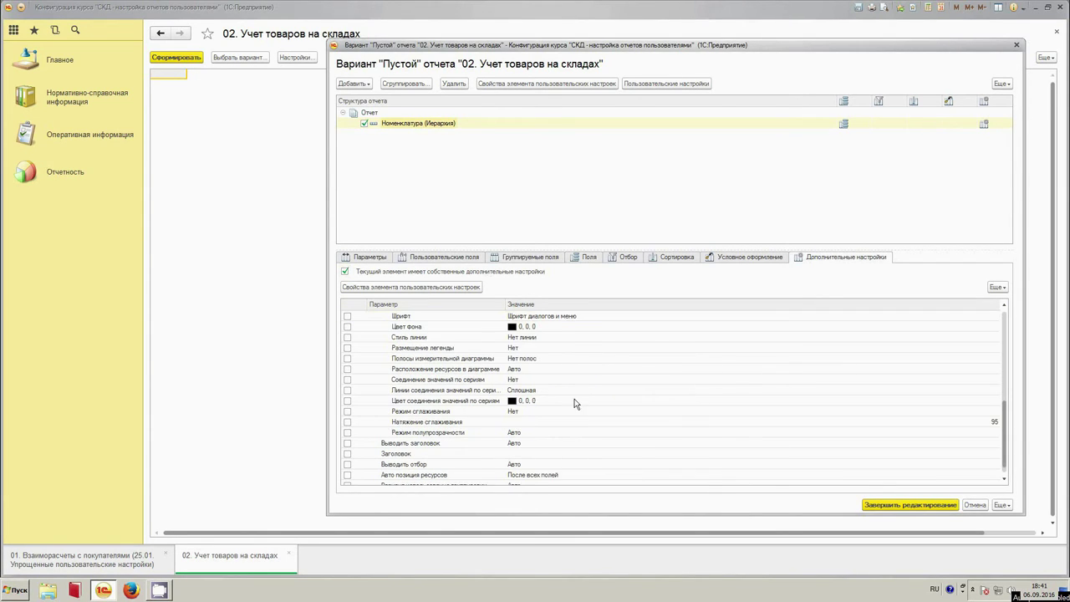
{"action": "left_click", "coordinate": [544, 443]}
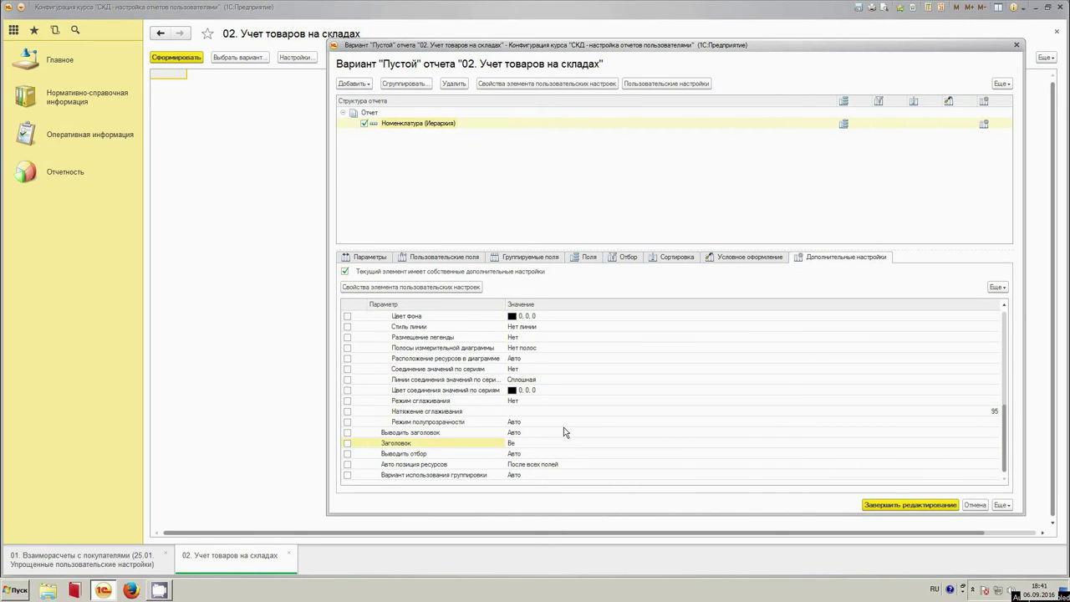
{"action": "type", "text": "домость по движению товаров"}
{"action": "key", "text": "Return"}
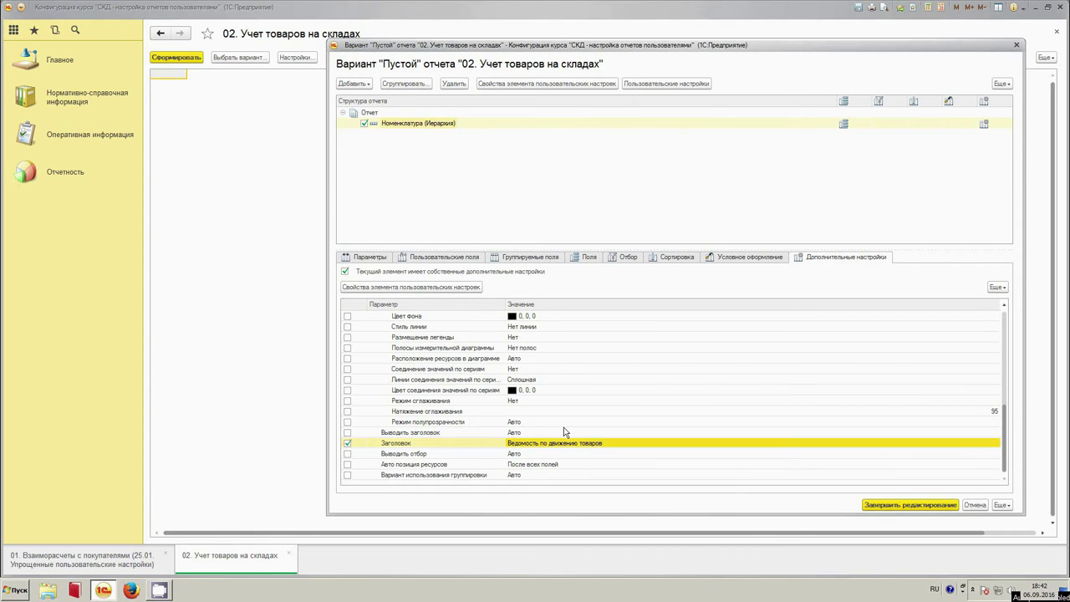
Set the parameters "Начало периода" to 01.09.2006 0:00:00 and "Конец периода" to 30.09.2006 23:59:59.
{"action": "left_click", "coordinate": [366, 259]}
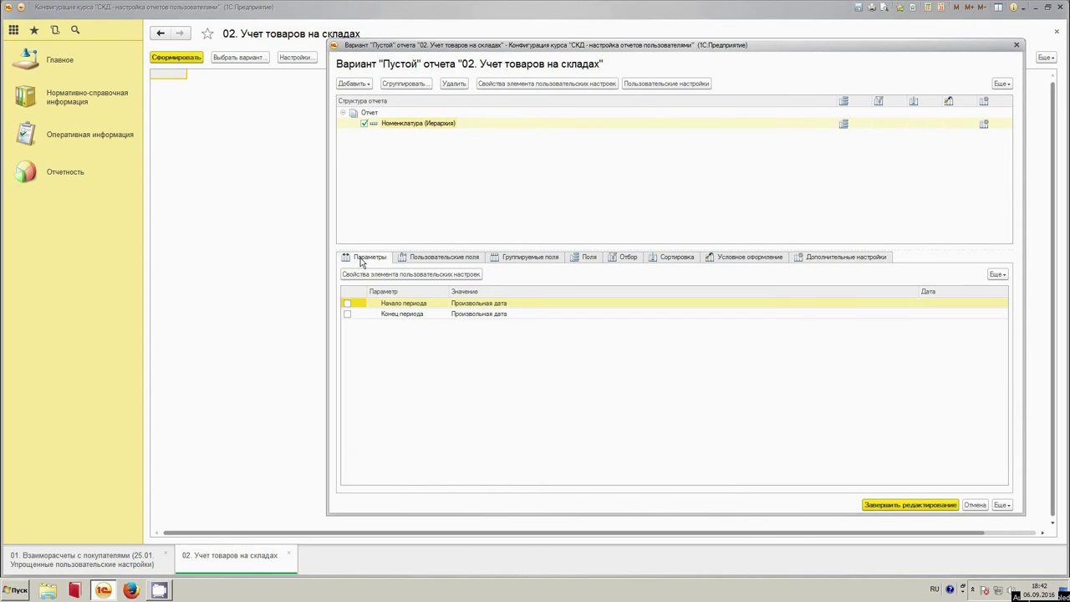
{"action": "double_click", "coordinate": [966, 303]}
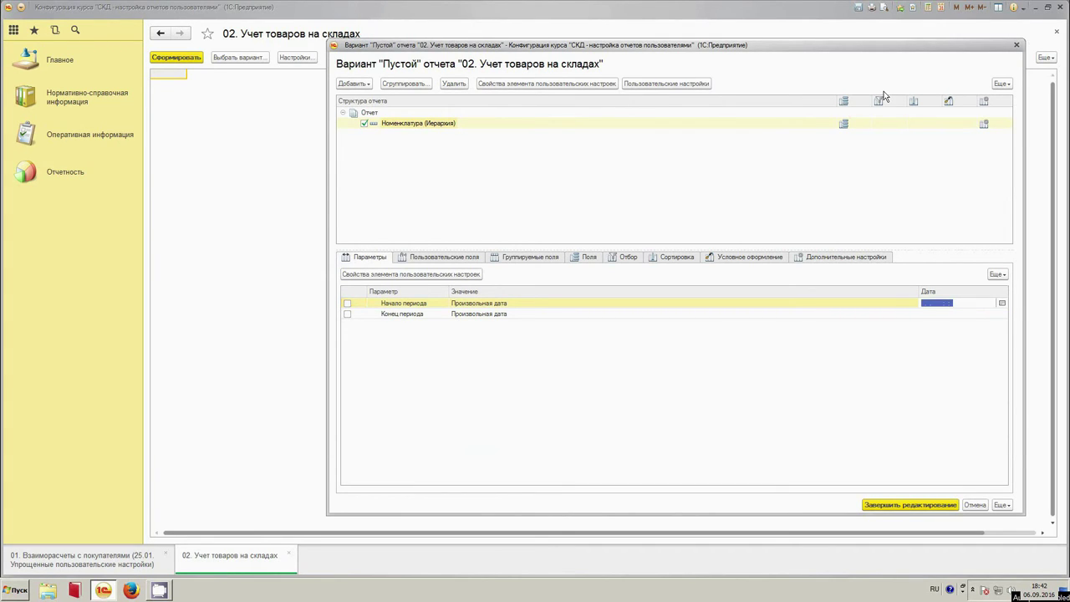
{"action": "type", "text": "0"}
{"action": "type", "text": "1.09.2006 0:00:00"}
{"action": "key", "text": "Return"}
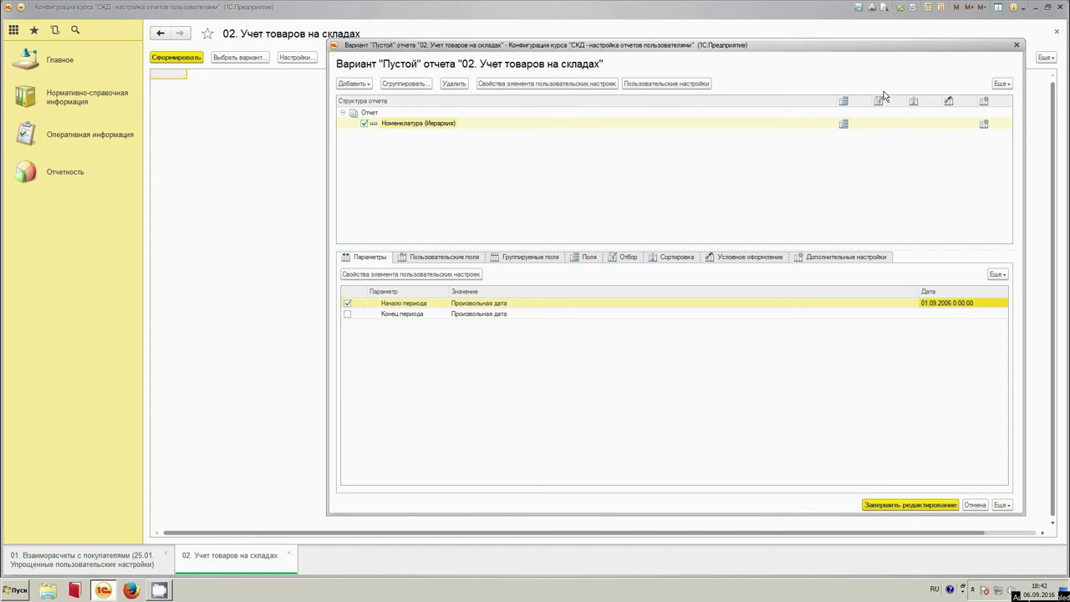
{"action": "double_click", "coordinate": [952, 314]}
{"action": "type", "text": "30.09.2006 23:59:59"}
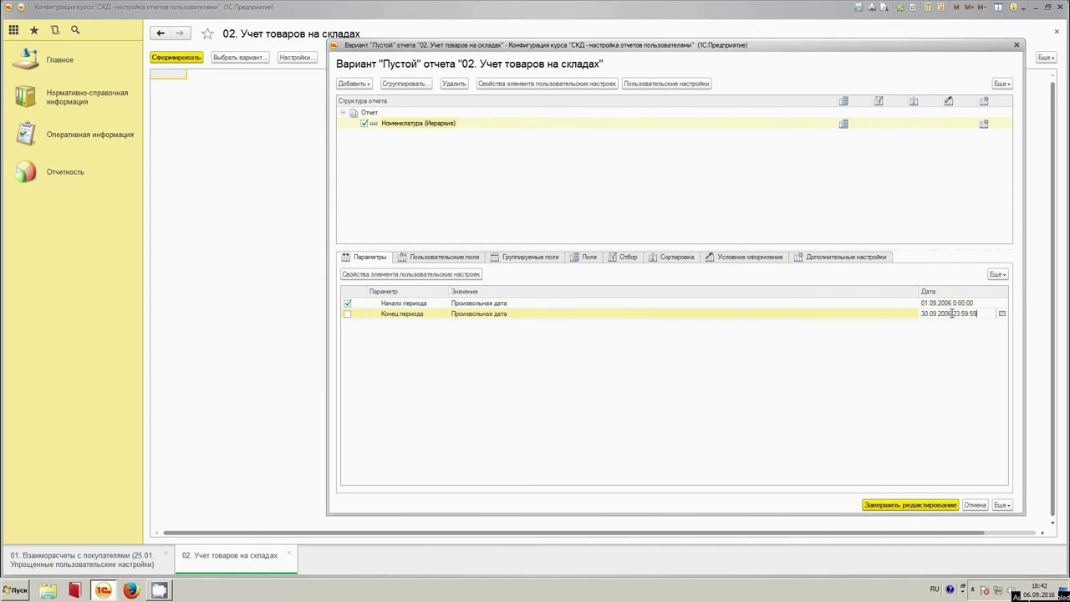
{"action": "key", "text": "Return"}
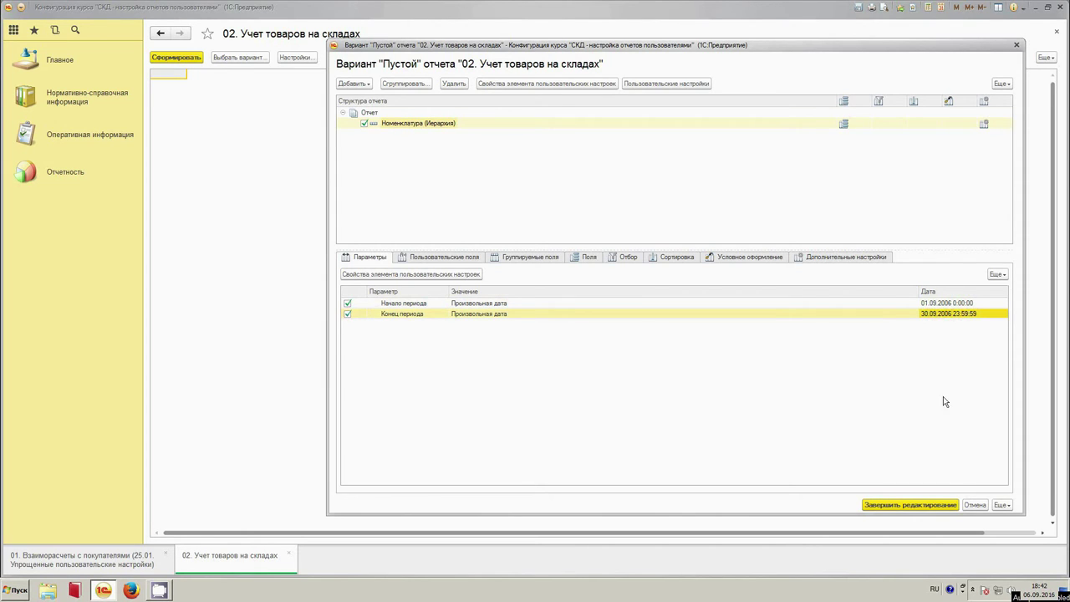
Finish editing the "Пустой" variant and generate the report.
{"action": "left_click", "coordinate": [932, 505]}
{"action": "left_click", "coordinate": [199, 58]}
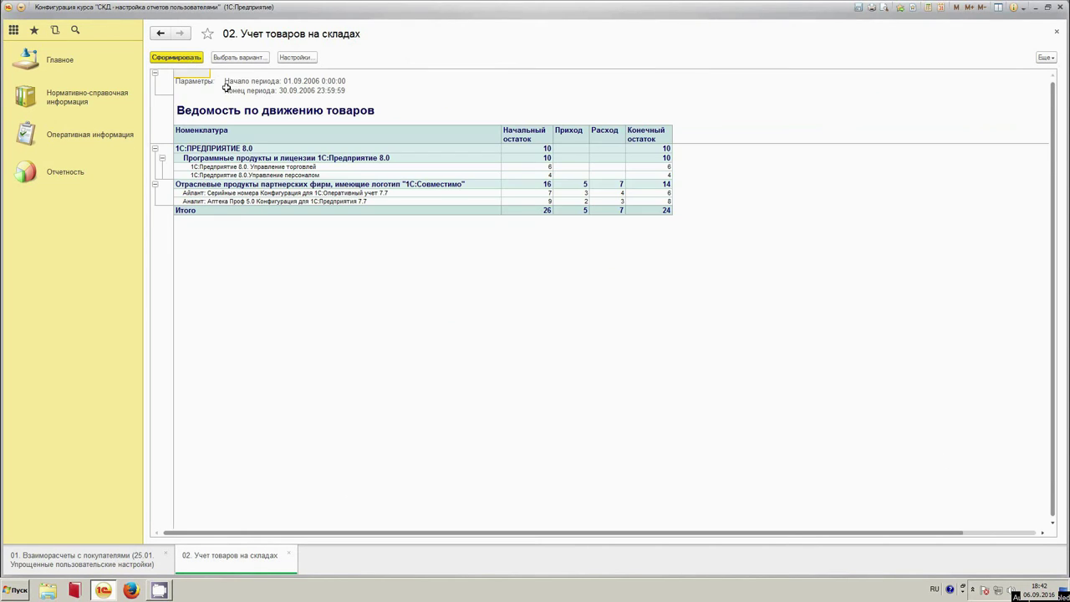
{"action": "left_click", "coordinate": [420, 335]}
{"action": "scroll", "coordinate": [421, 335], "scroll_direction": "up", "scroll_amount": 1}
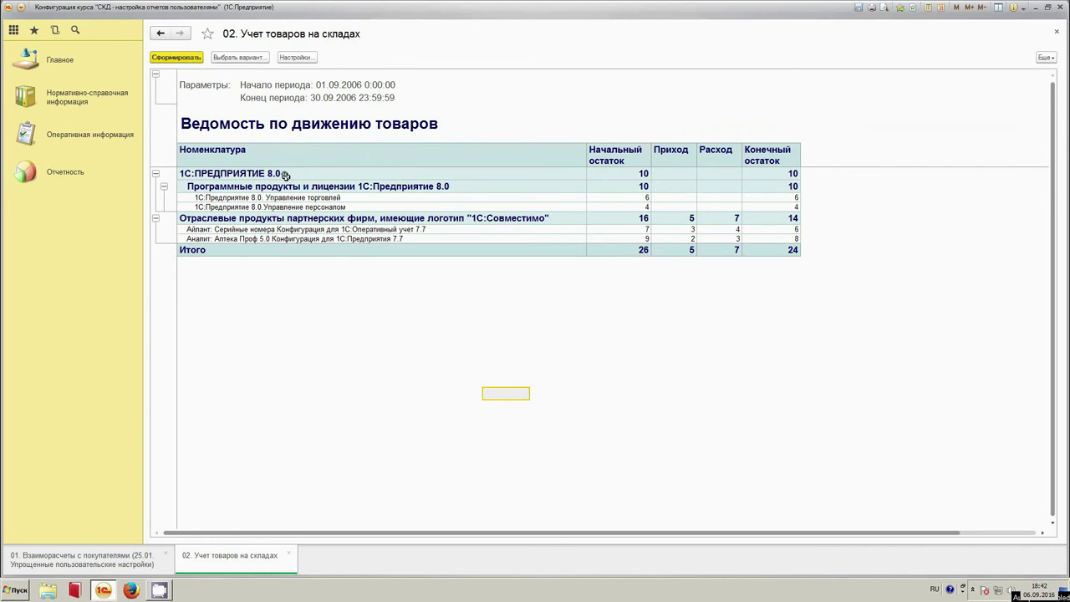
Examine the report's item rows, opening balance, receipt, expense and closing balance columns.
{"action": "left_click", "coordinate": [329, 208]}
{"action": "left_click", "coordinate": [635, 205]}
{"action": "left_click", "coordinate": [692, 229]}
{"action": "left_click", "coordinate": [720, 230]}
{"action": "left_click", "coordinate": [775, 228]}
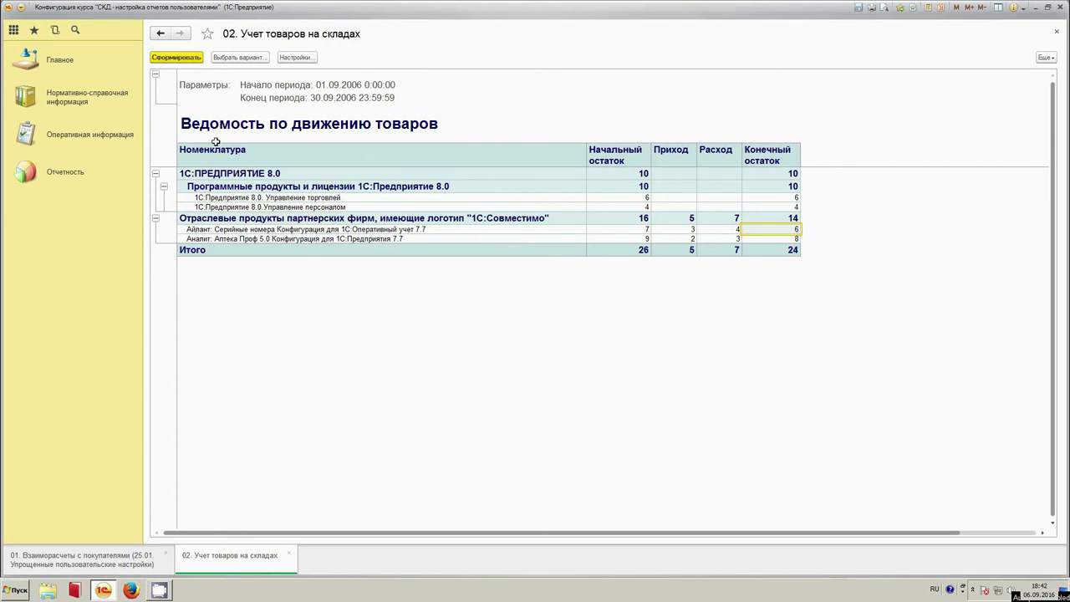
{"action": "left_click_drag", "start_coordinate": [626, 156], "coordinate": [617, 246]}
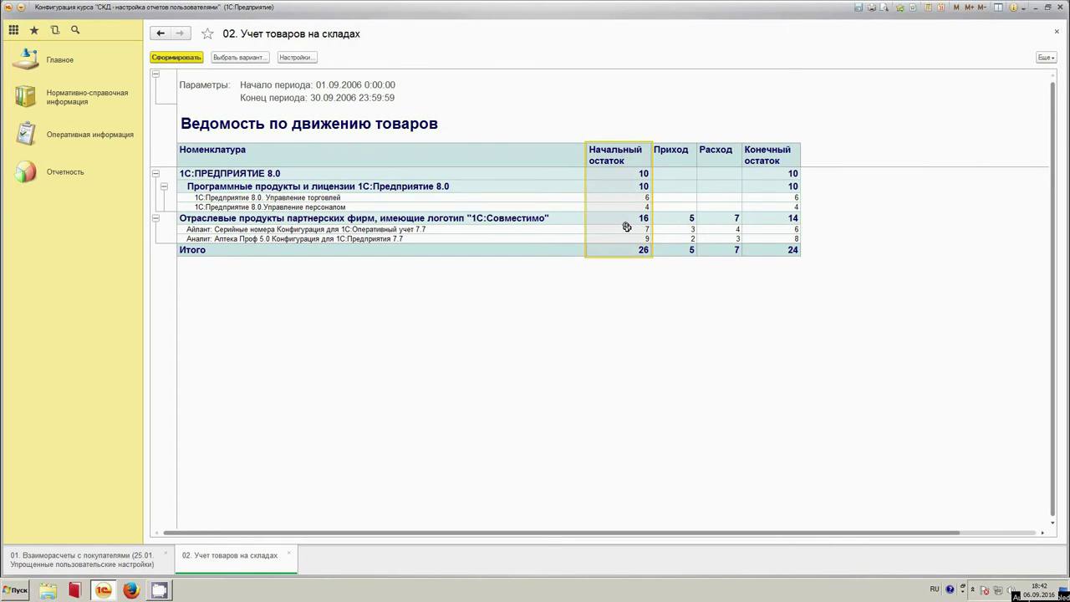
{"action": "left_click", "coordinate": [343, 149]}
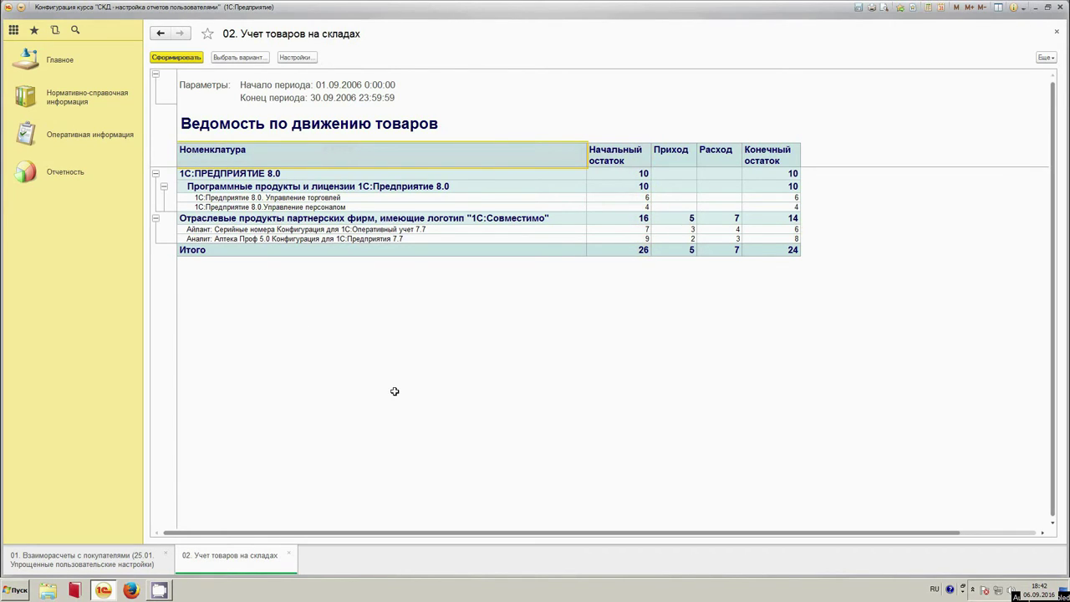
Edit the "Пустой" variant again and add a new diagram under the "Отчет" root.
{"action": "left_click", "coordinate": [1045, 57]}
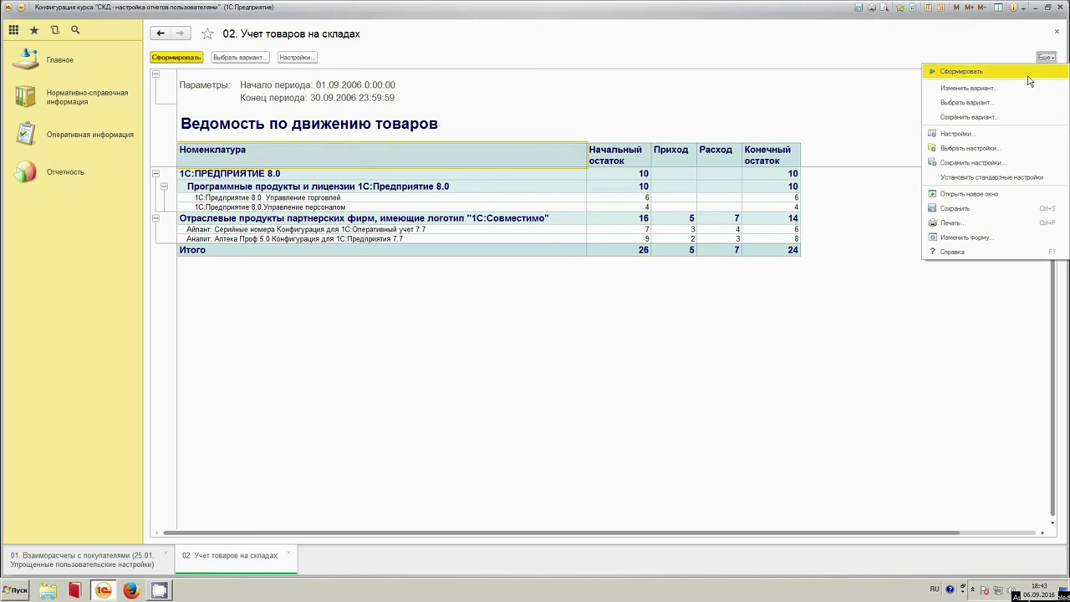
{"action": "left_click", "coordinate": [1016, 90]}
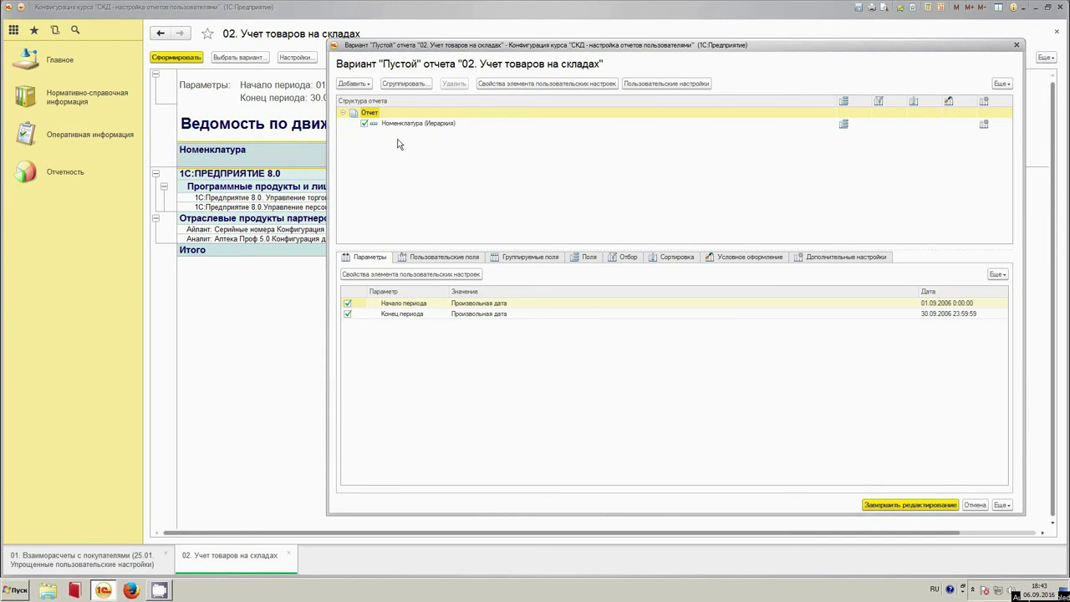
{"action": "right_click", "coordinate": [368, 110]}
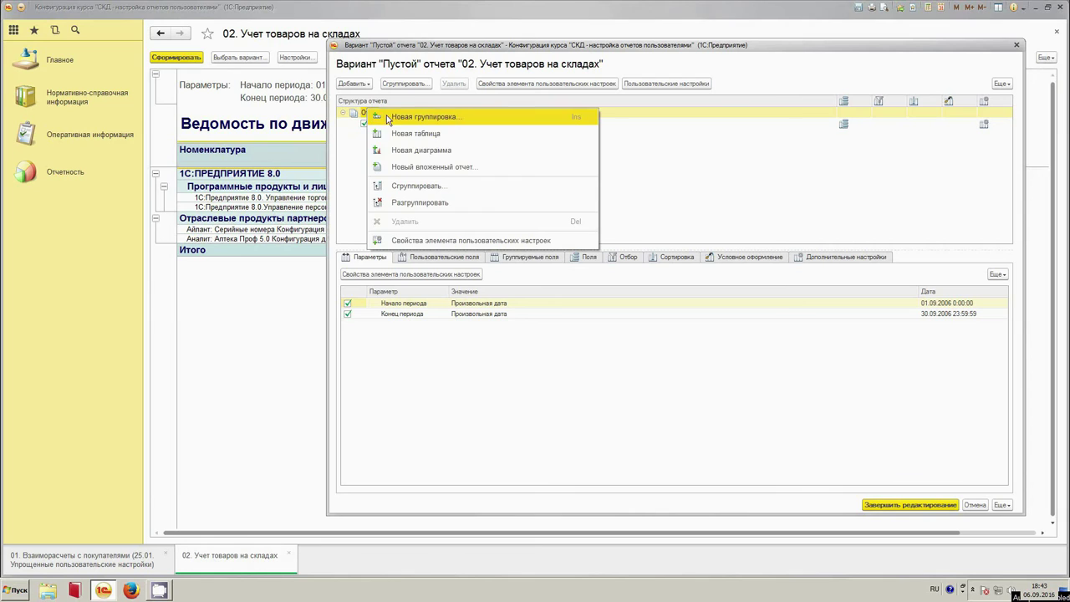
{"action": "left_click", "coordinate": [418, 151]}
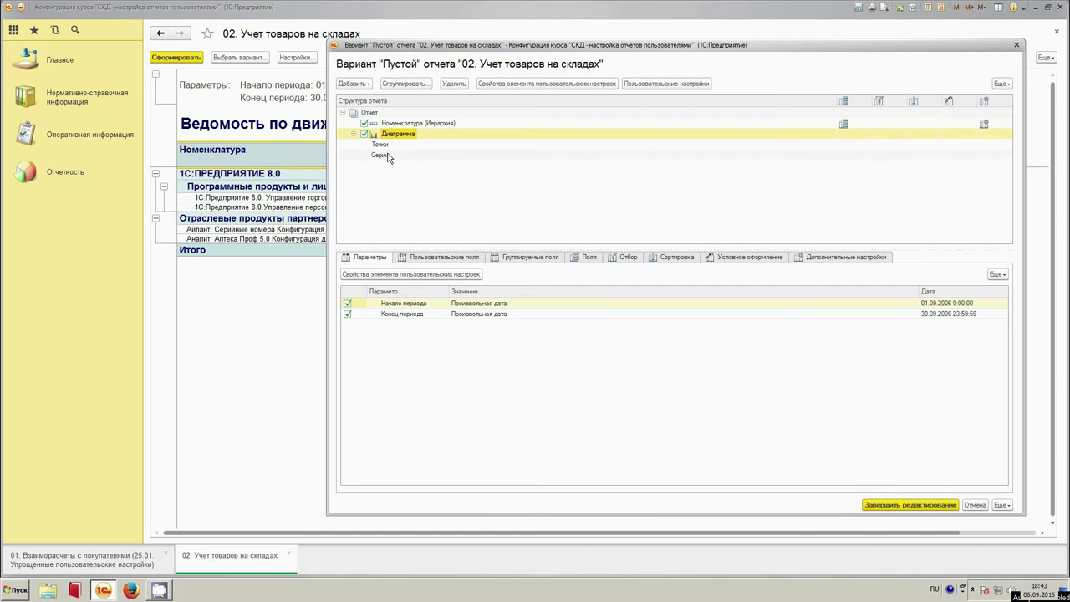
Add a grouping by the field "Номенклатура" with type "Без иерархии" to the diagram's "Серии".
{"action": "right_click", "coordinate": [383, 156]}
{"action": "left_click", "coordinate": [411, 162]}
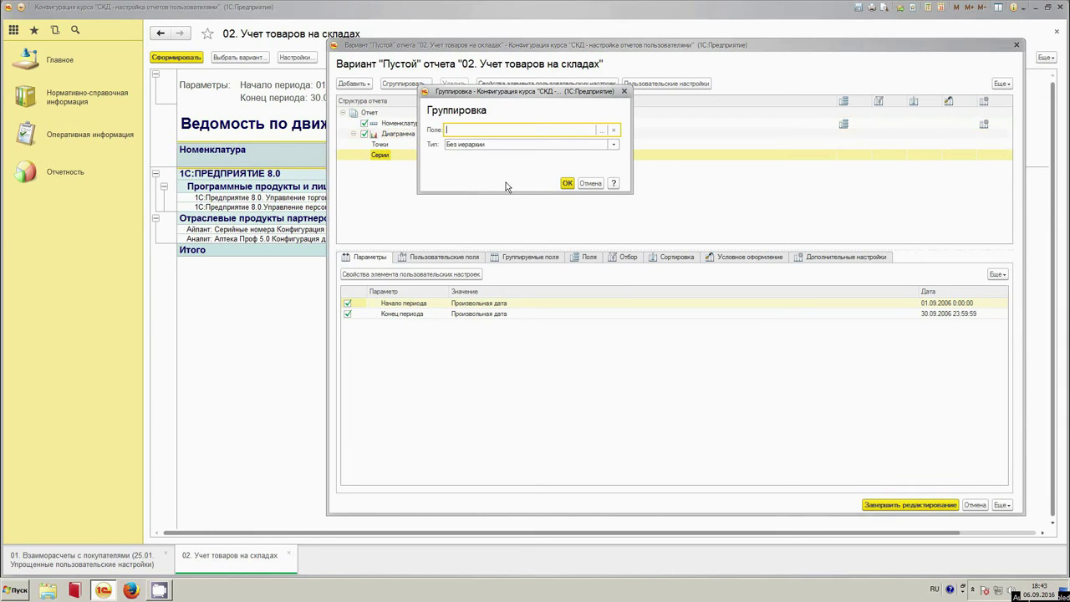
{"action": "left_click", "coordinate": [602, 130]}
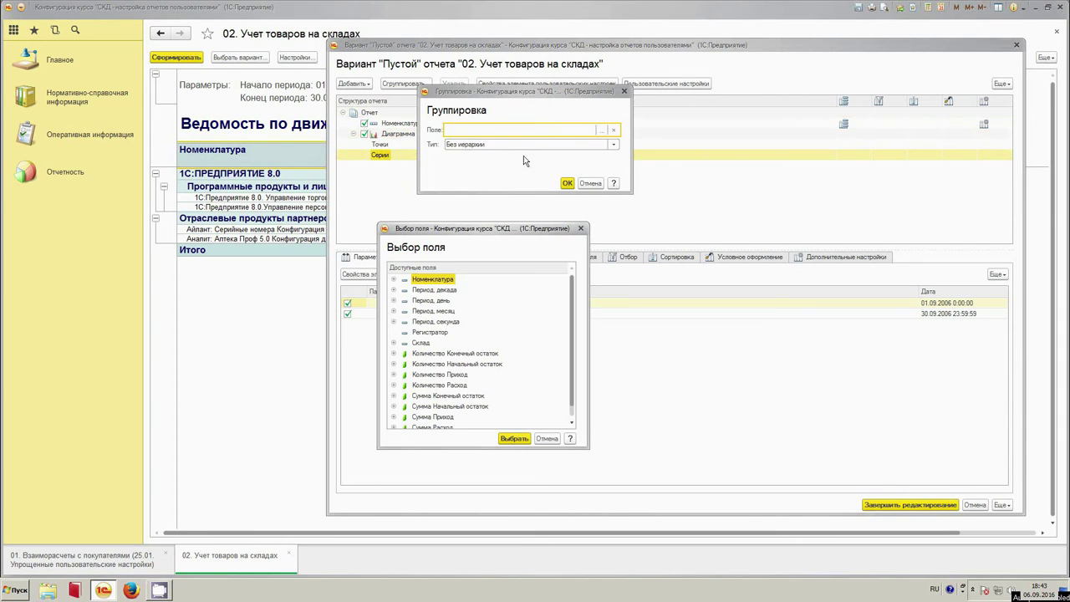
{"action": "double_click", "coordinate": [435, 281]}
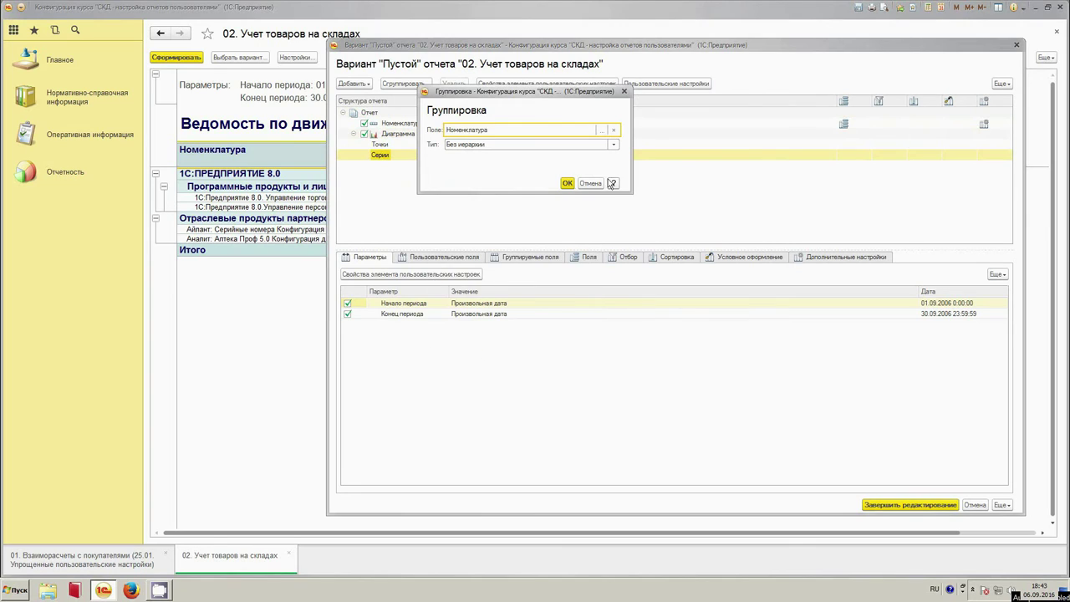
{"action": "left_click", "coordinate": [567, 183]}
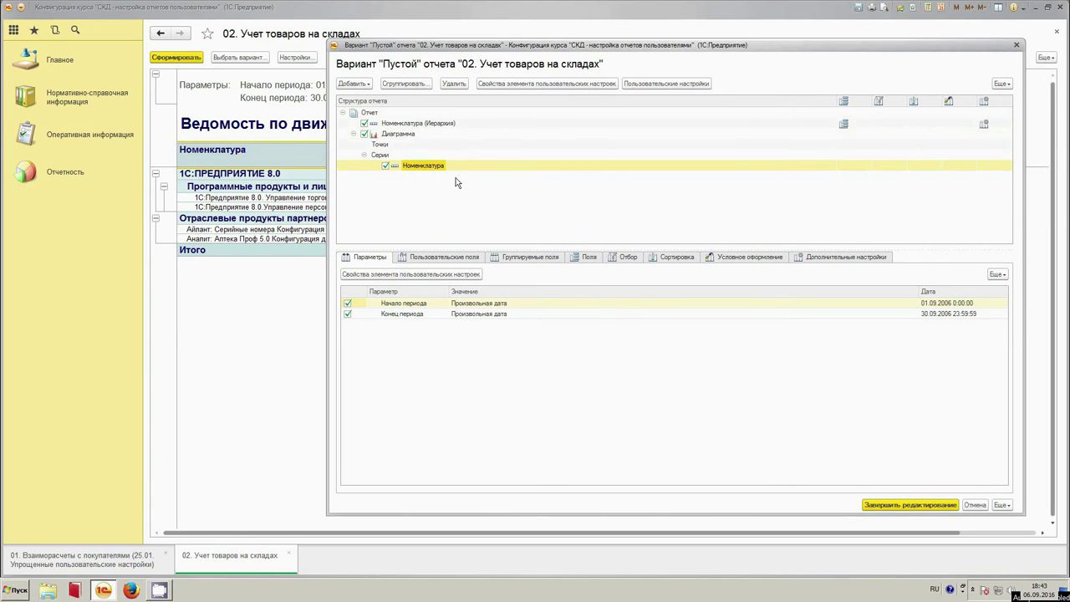
Enable the diagram's own additional settings and set its "Тип диаграммы" to "Круговая объемная".
{"action": "left_click", "coordinate": [406, 134]}
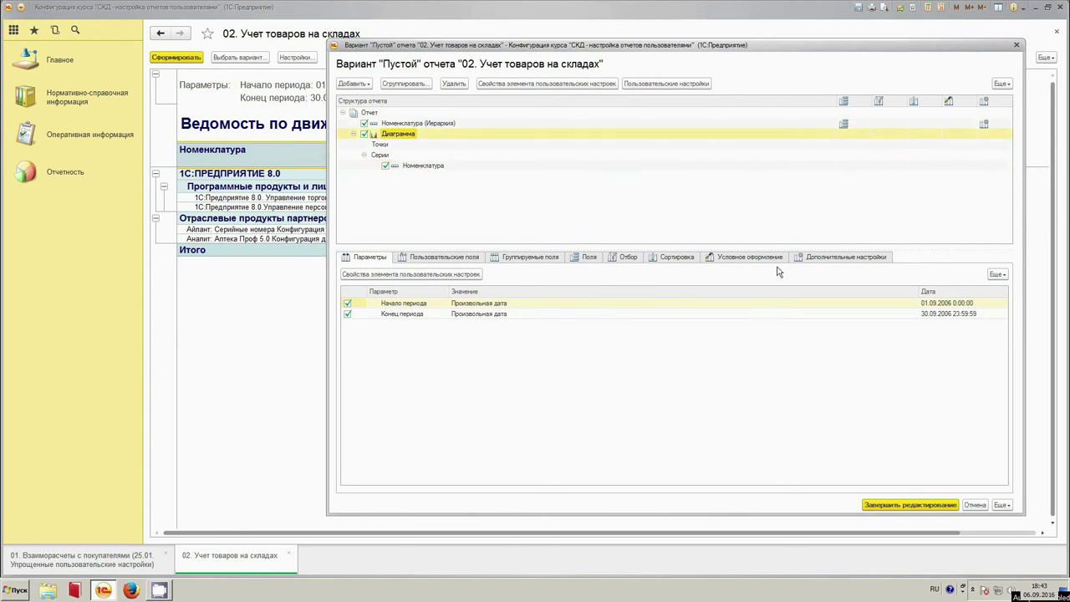
{"action": "left_click", "coordinate": [816, 257]}
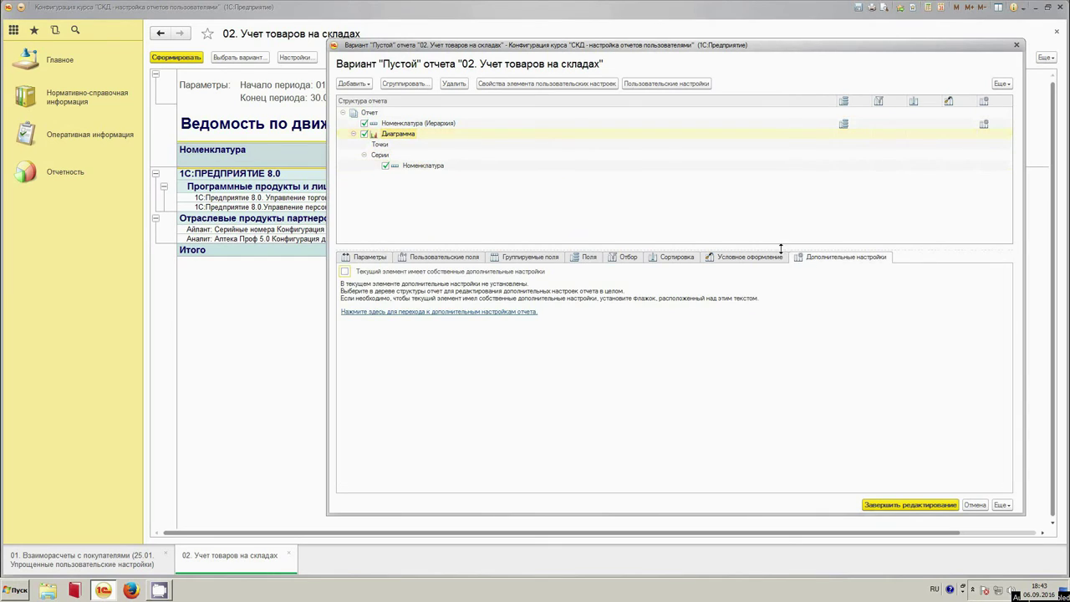
{"action": "left_click", "coordinate": [426, 277]}
{"action": "left_click", "coordinate": [554, 319]}
{"action": "left_click", "coordinate": [559, 317]}
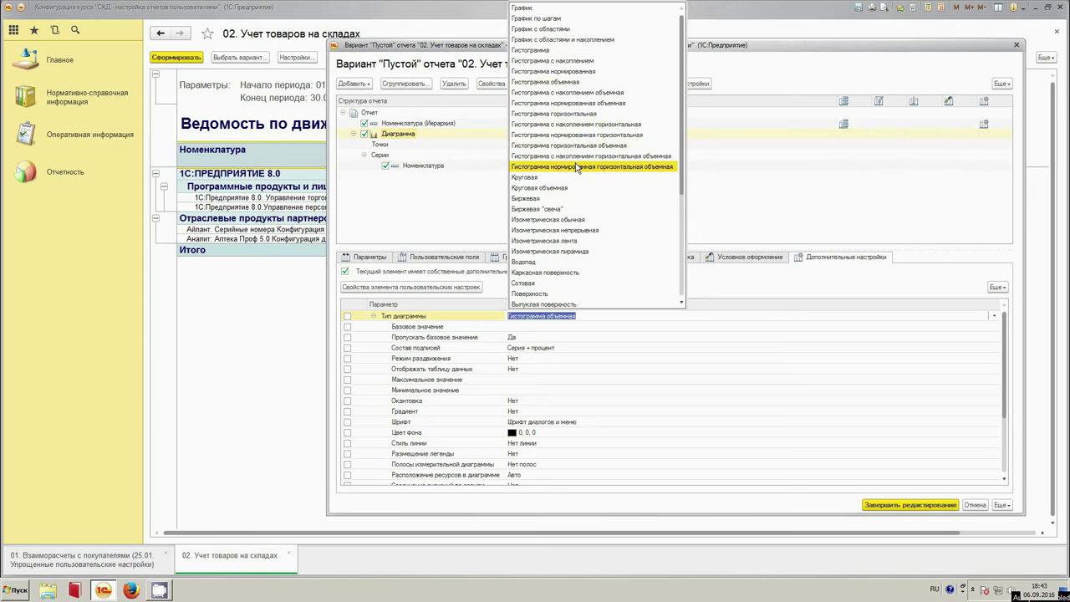
{"action": "left_click", "coordinate": [569, 188]}
{"action": "left_click", "coordinate": [569, 381]}
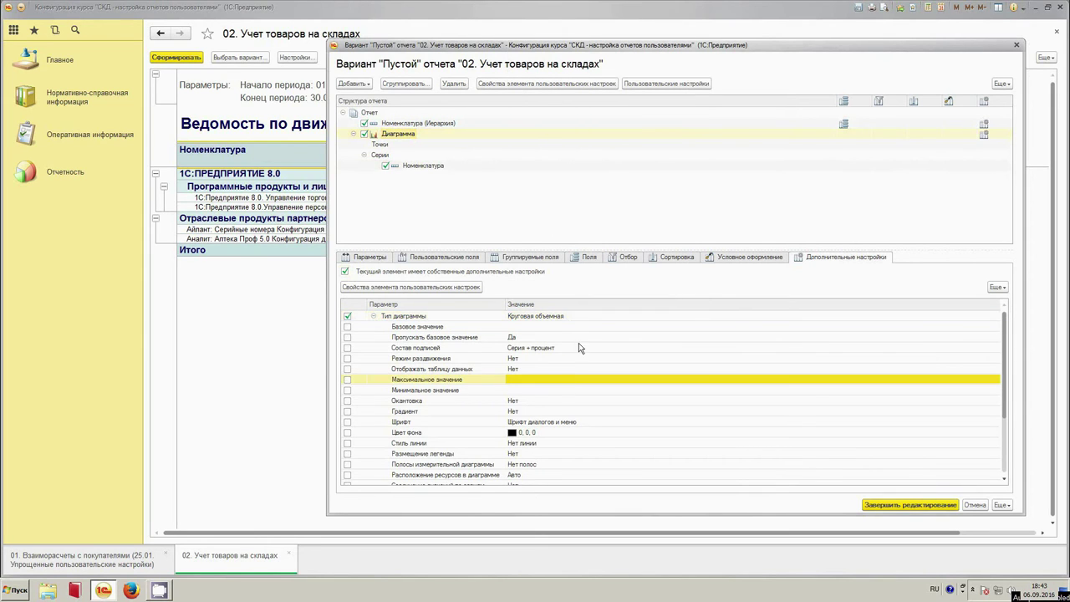
Add the field "Количество Начальный остаток" to the diagram's selected fields and set its "Заголовок" to "Структура остатков на начало периода".
{"action": "left_click", "coordinate": [589, 259]}
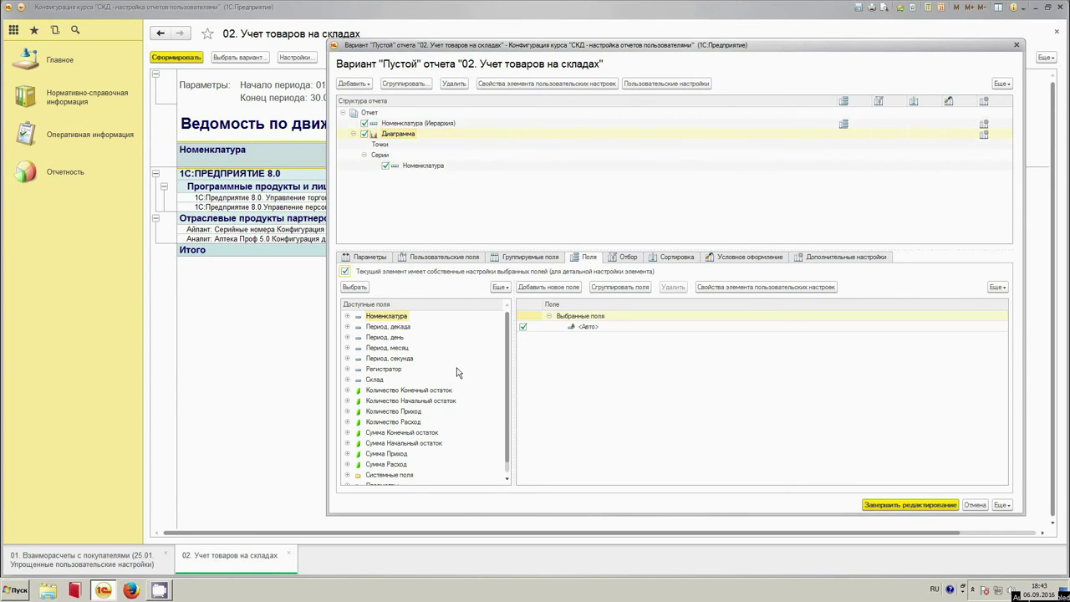
{"action": "left_click_drag", "start_coordinate": [441, 405], "coordinate": [645, 417]}
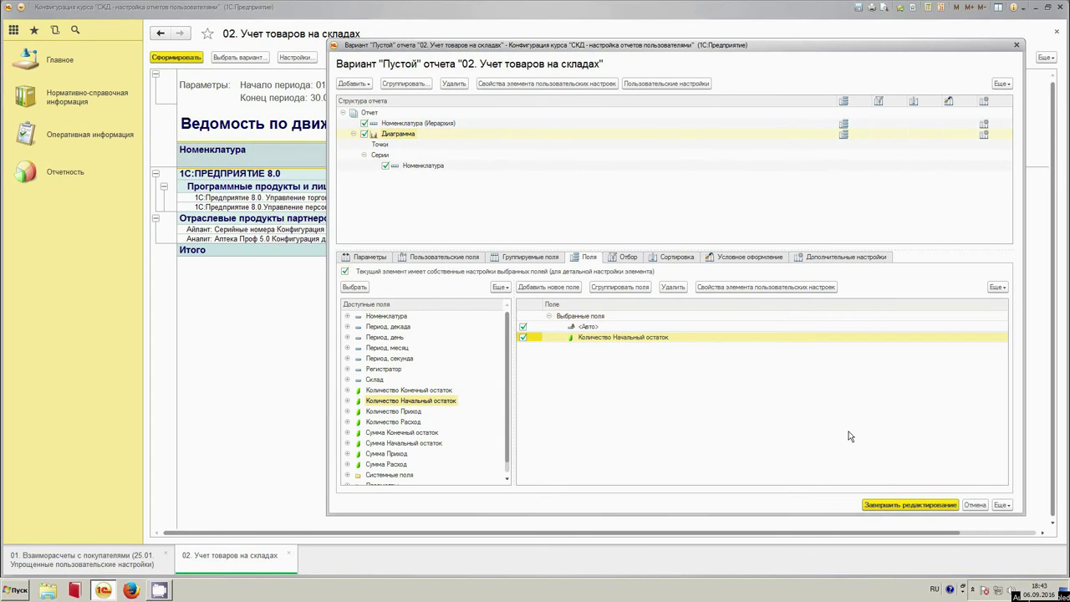
{"action": "left_click", "coordinate": [867, 258]}
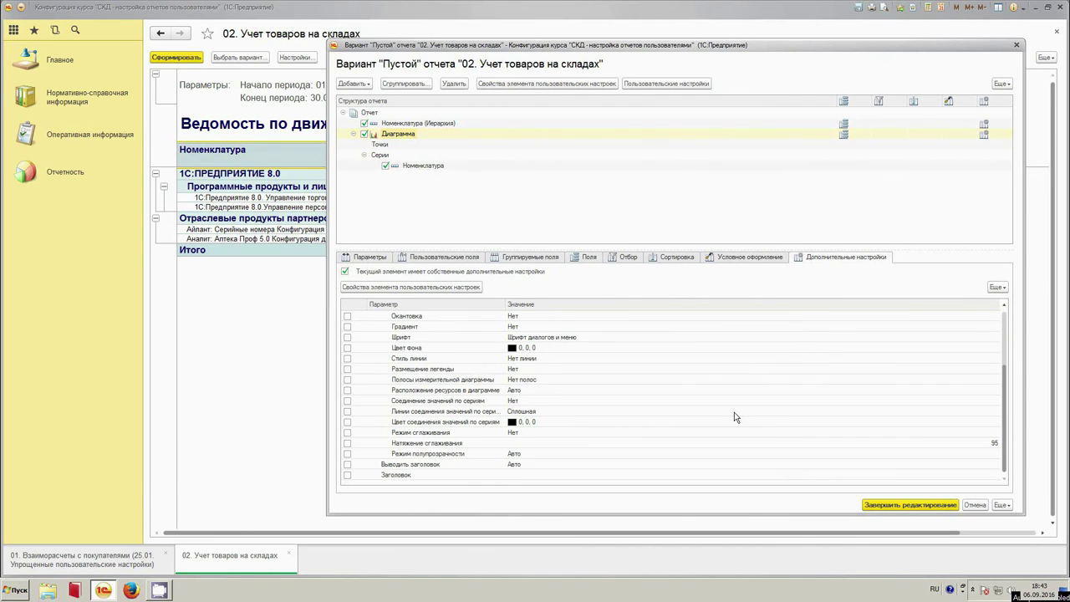
{"action": "left_click", "coordinate": [552, 476]}
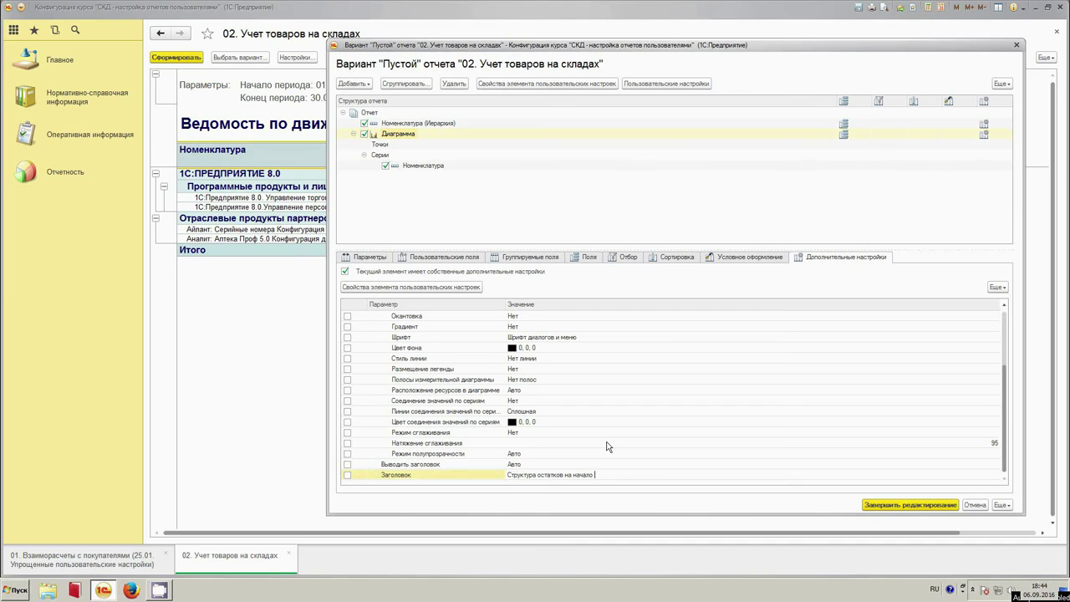
{"action": "key", "text": "Return"}
Finish editing the variant, generate the report, and check the pie diagram against the "Конечный остаток" column.
{"action": "key", "text": "ctrl+Return"}
{"action": "left_click", "coordinate": [183, 58]}
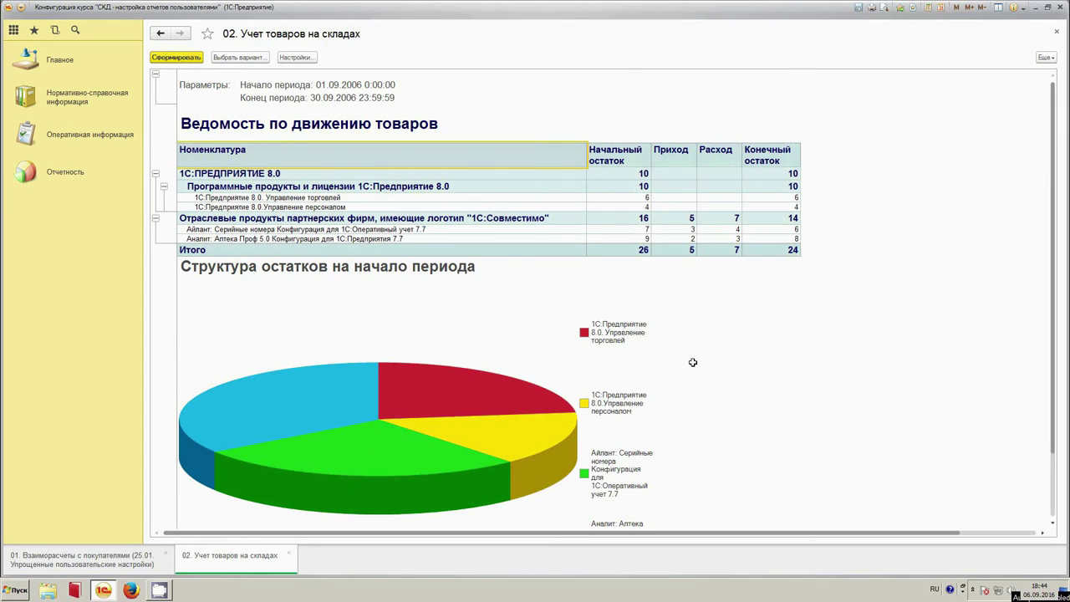
{"action": "scroll", "coordinate": [576, 396], "scroll_direction": "down", "scroll_amount": 3}
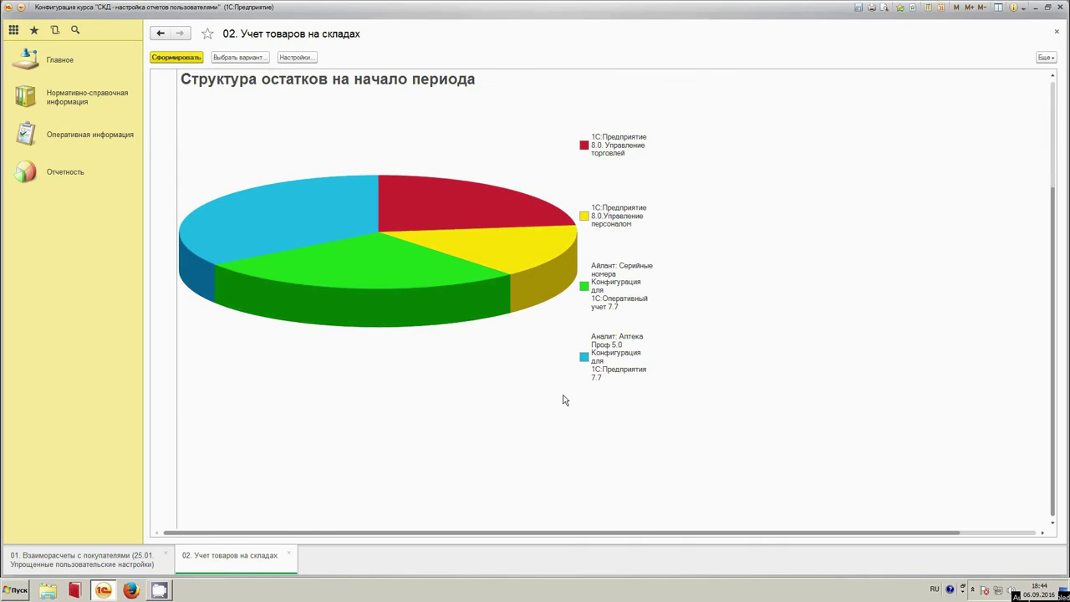
{"action": "scroll", "coordinate": [561, 400], "scroll_direction": "up", "scroll_amount": 2}
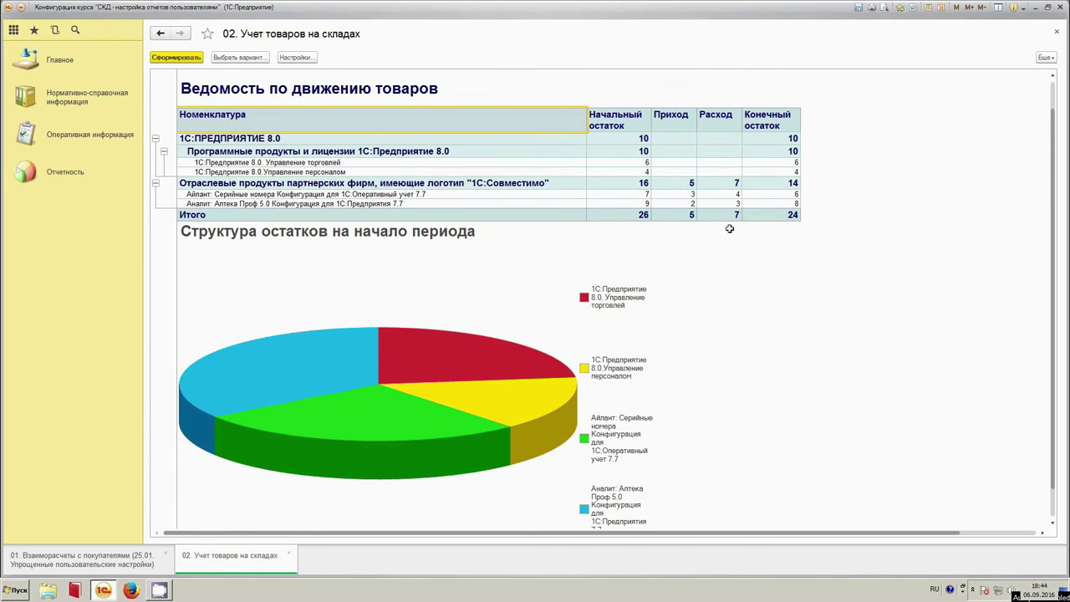
{"action": "left_click_drag", "start_coordinate": [766, 119], "coordinate": [769, 214]}
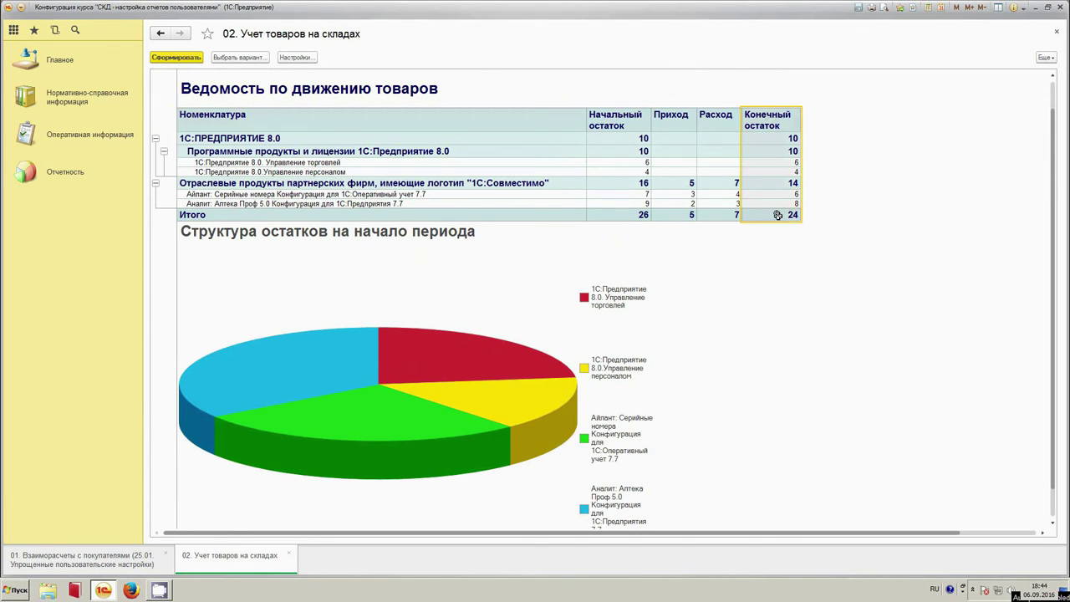
{"action": "left_click", "coordinate": [648, 138]}
Edit the "Пустой" variant again and place a copy of the diagram under the "Отчет" root.
{"action": "left_click", "coordinate": [1044, 57]}
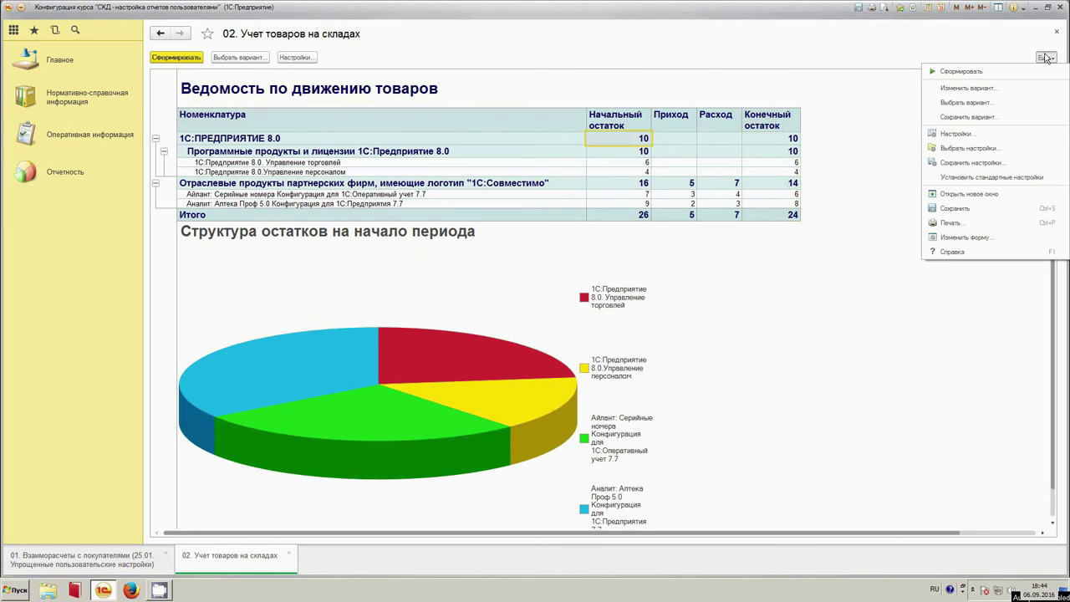
{"action": "left_click", "coordinate": [1014, 85]}
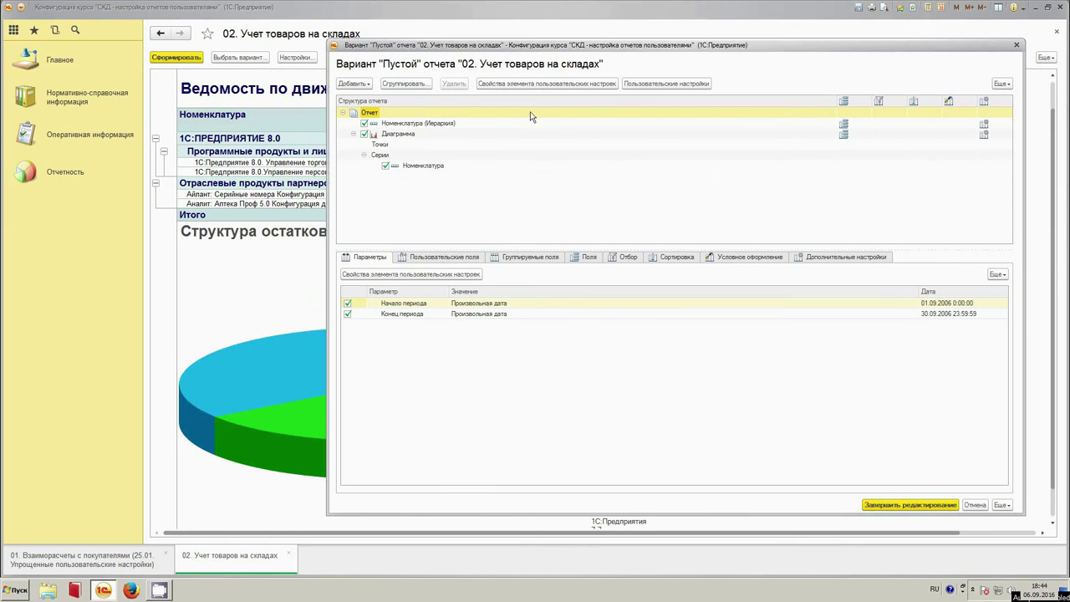
{"action": "left_click", "coordinate": [354, 135]}
{"action": "left_click", "coordinate": [408, 136]}
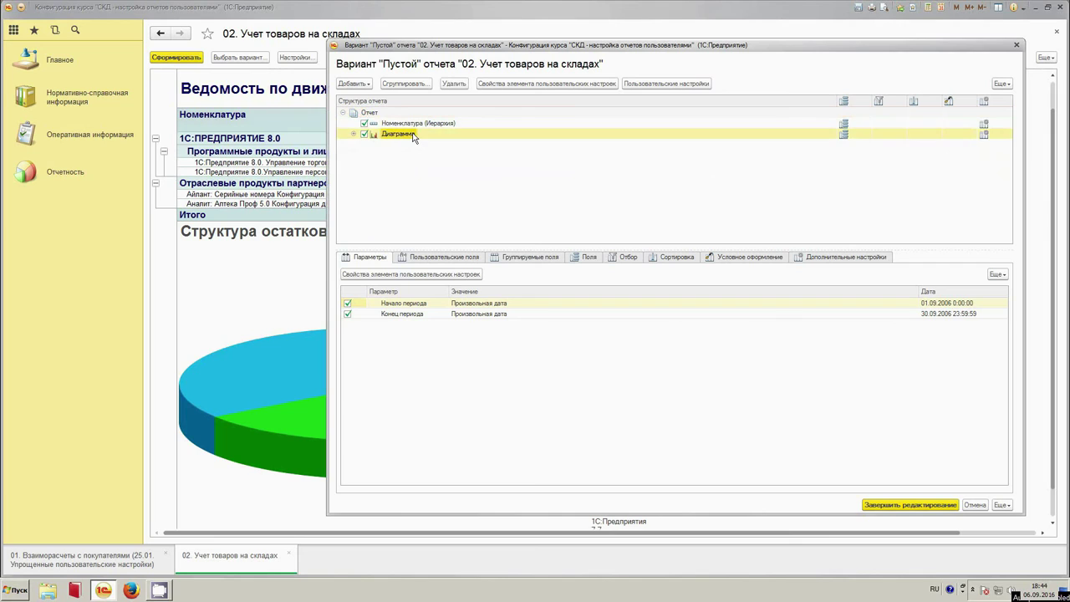
{"action": "left_click_drag", "start_coordinate": [409, 134], "coordinate": [395, 114]}
{"action": "left_click", "coordinate": [354, 145]}
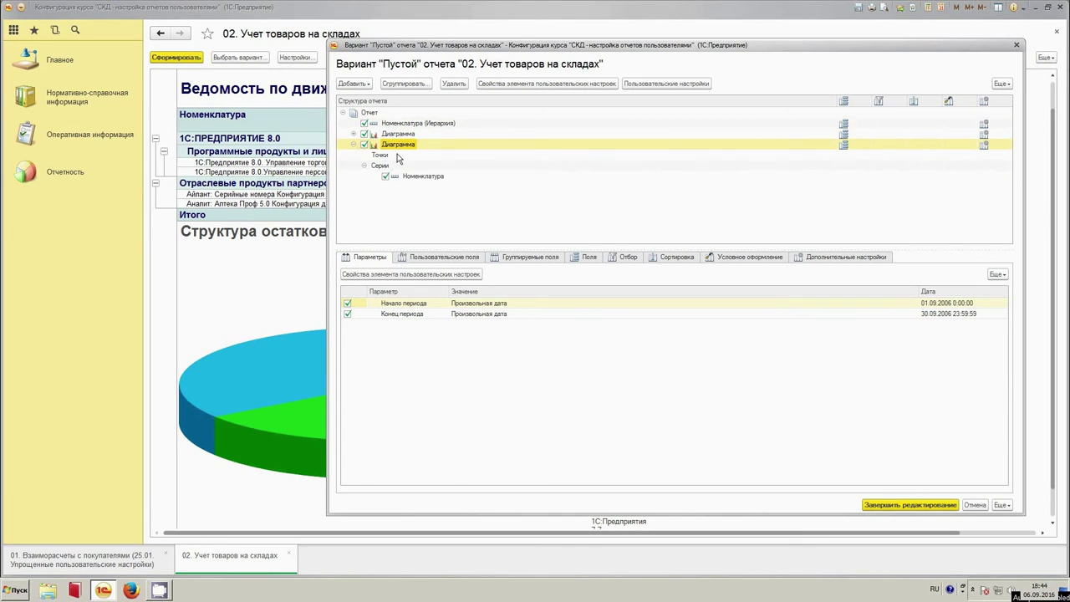
In the second diagram's selected fields, replace "Количество Начальный остаток" with "Количество Конечный остаток".
{"action": "left_click", "coordinate": [522, 261]}
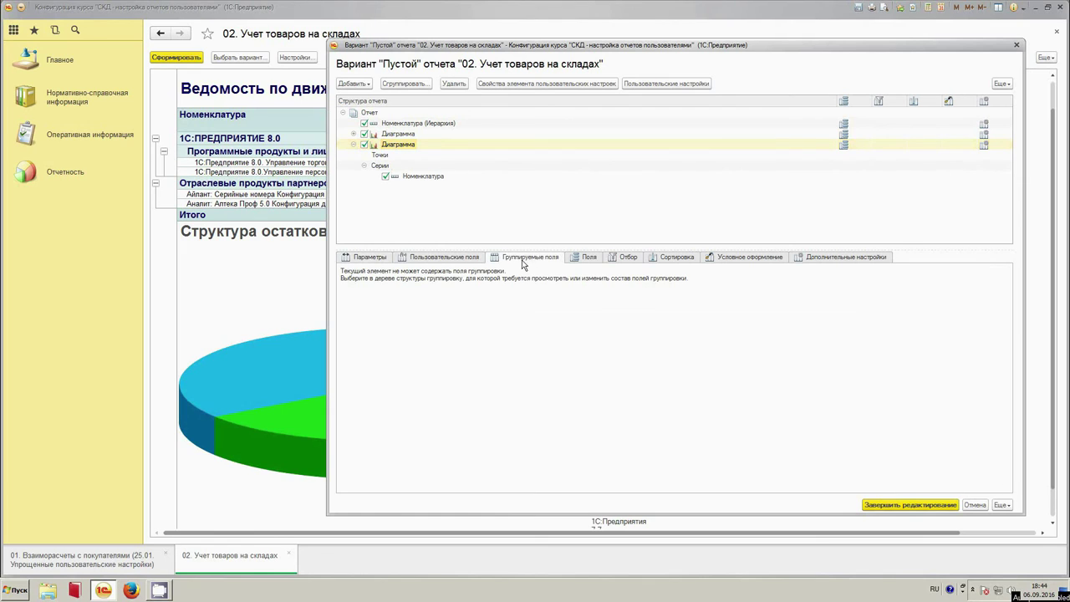
{"action": "left_click", "coordinate": [590, 259]}
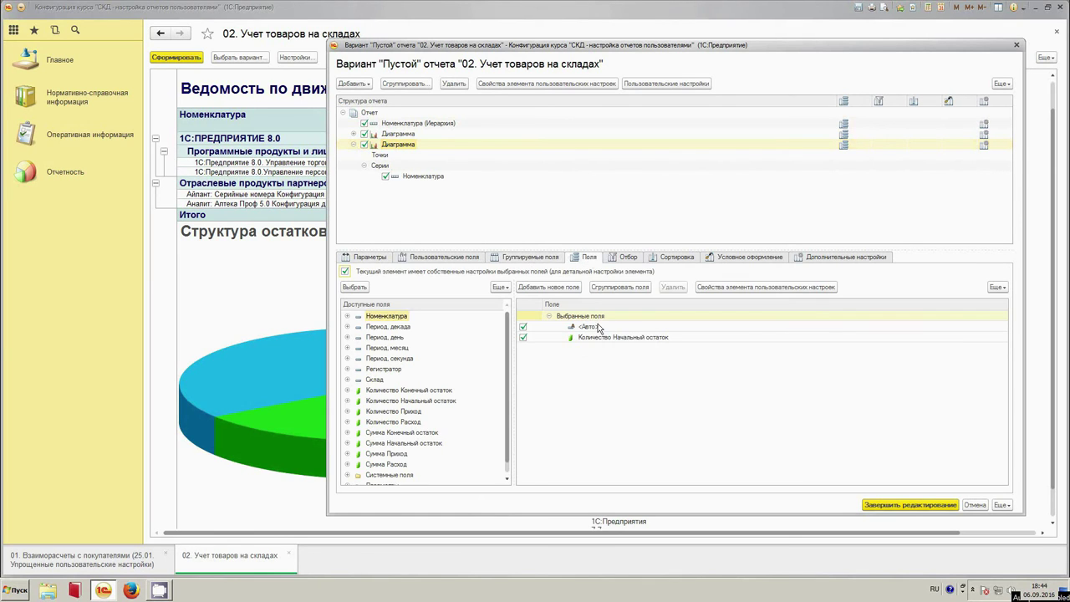
{"action": "left_click_drag", "start_coordinate": [605, 343], "coordinate": [440, 362]}
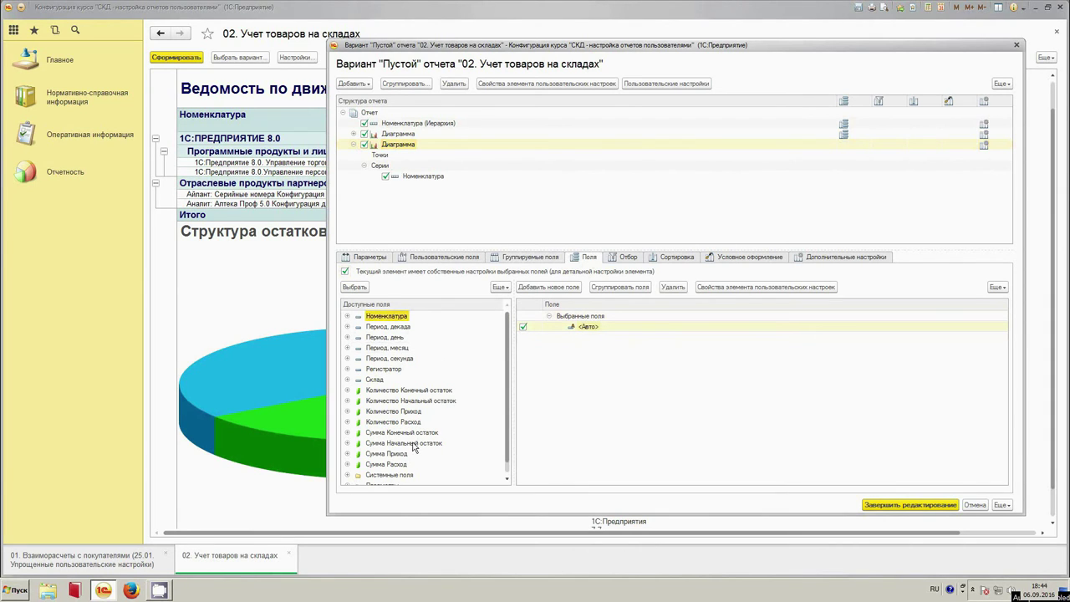
{"action": "double_click", "coordinate": [402, 391]}
Set the second diagram's "Заголовок" to "Структура остатков на конец периода".
{"action": "left_click", "coordinate": [820, 259]}
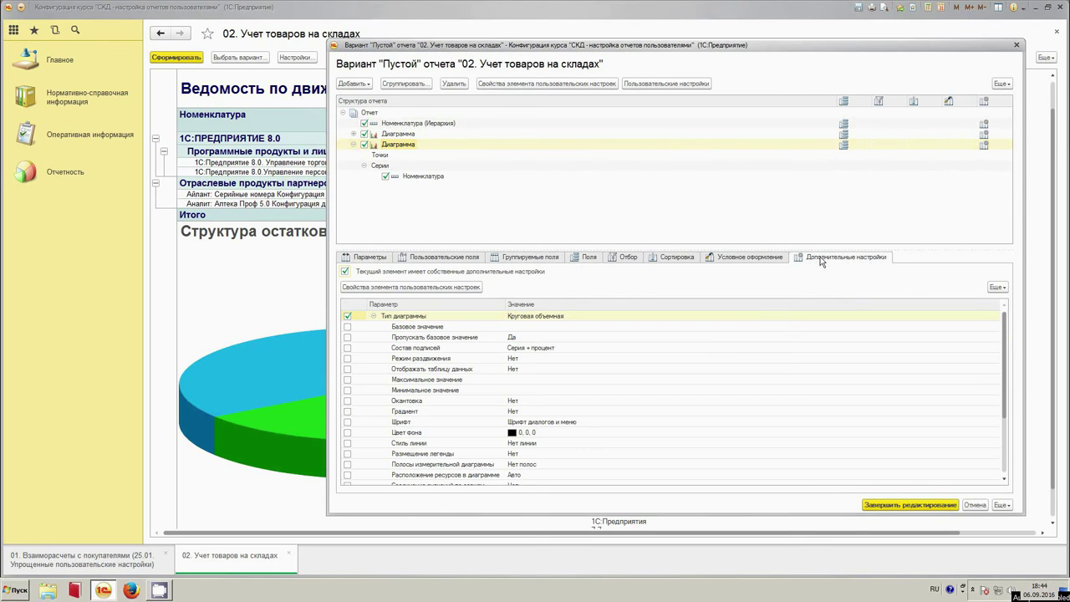
{"action": "left_click", "coordinate": [616, 402]}
{"action": "scroll", "coordinate": [598, 414], "scroll_direction": "down", "scroll_amount": 3}
{"action": "scroll", "coordinate": [585, 435], "scroll_direction": "up", "scroll_amount": 1}
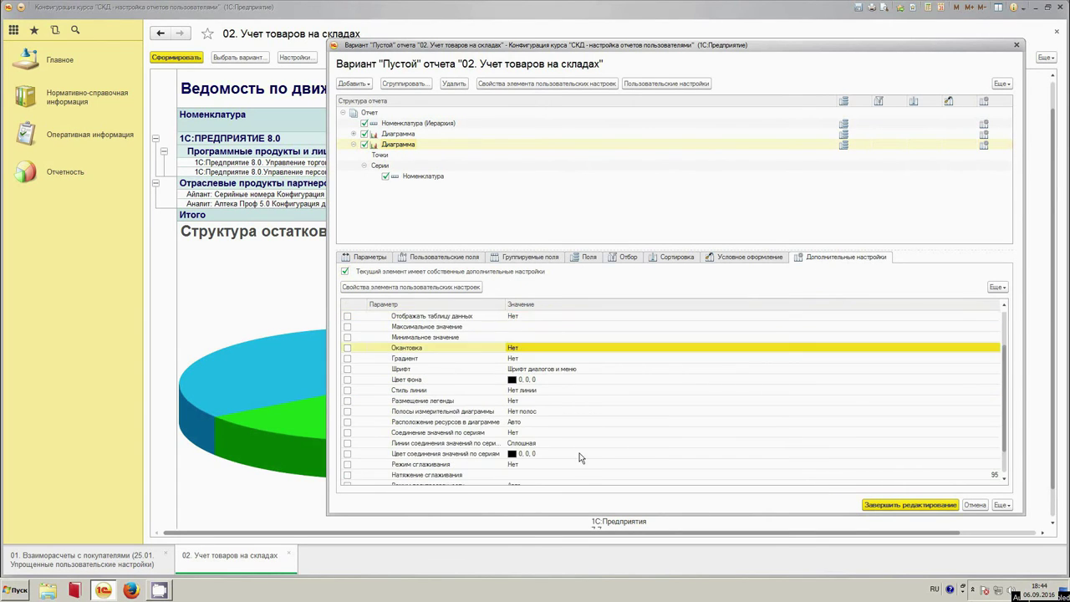
{"action": "scroll", "coordinate": [577, 455], "scroll_direction": "down", "scroll_amount": 1}
{"action": "left_click", "coordinate": [582, 475]}
{"action": "double_click", "coordinate": [581, 475]}
{"action": "type", "text": "к"}
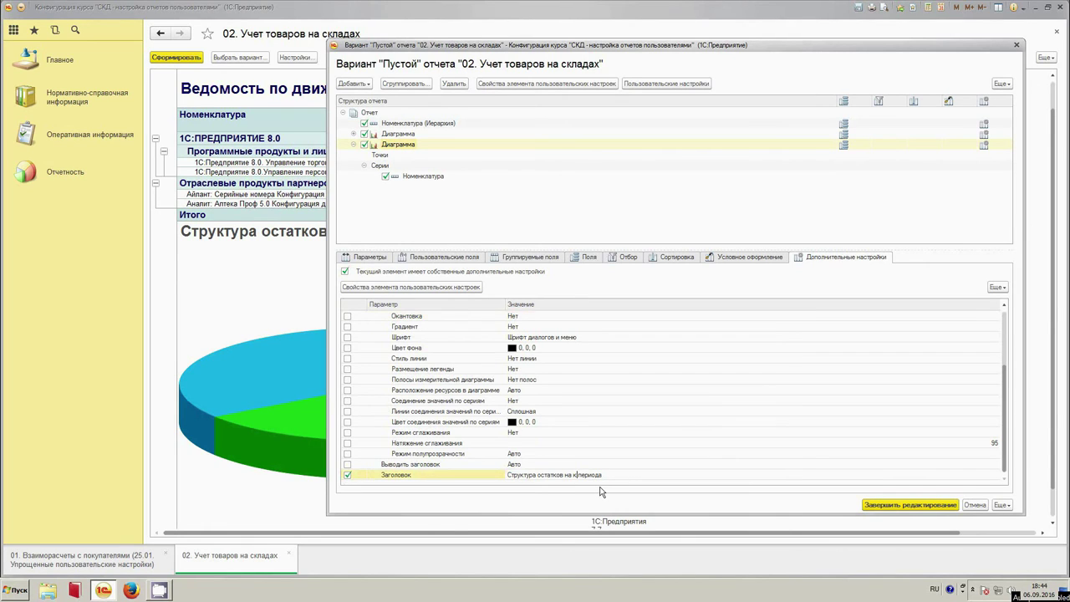
{"action": "type", "text": "онец"}
{"action": "key", "text": "Return"}
Finish editing the variant and generate the report with both diagrams.
{"action": "key", "text": "ctrl+Return"}
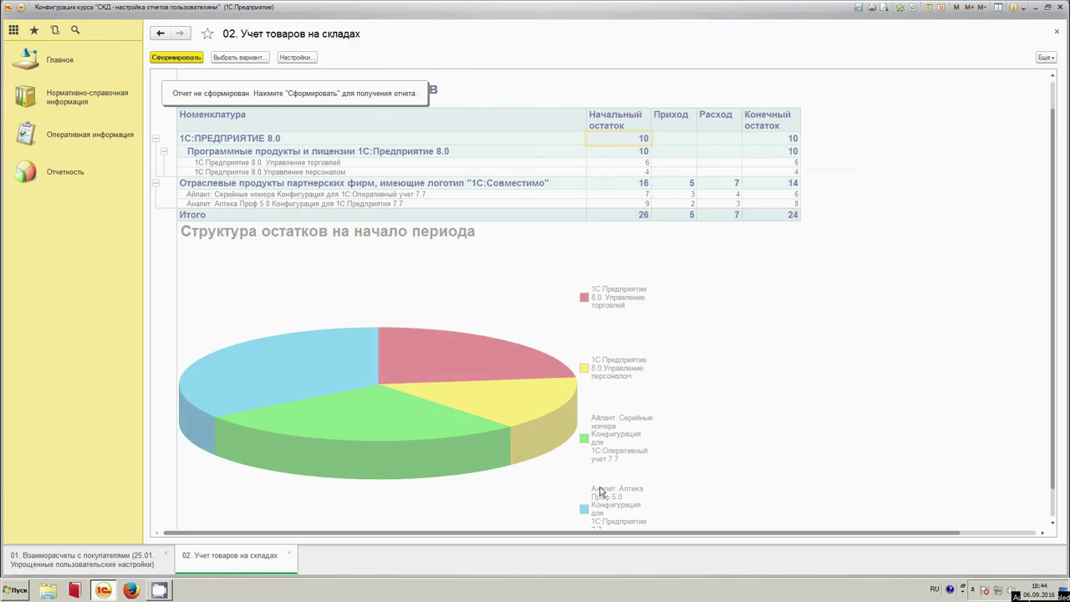
{"action": "left_click", "coordinate": [176, 57]}
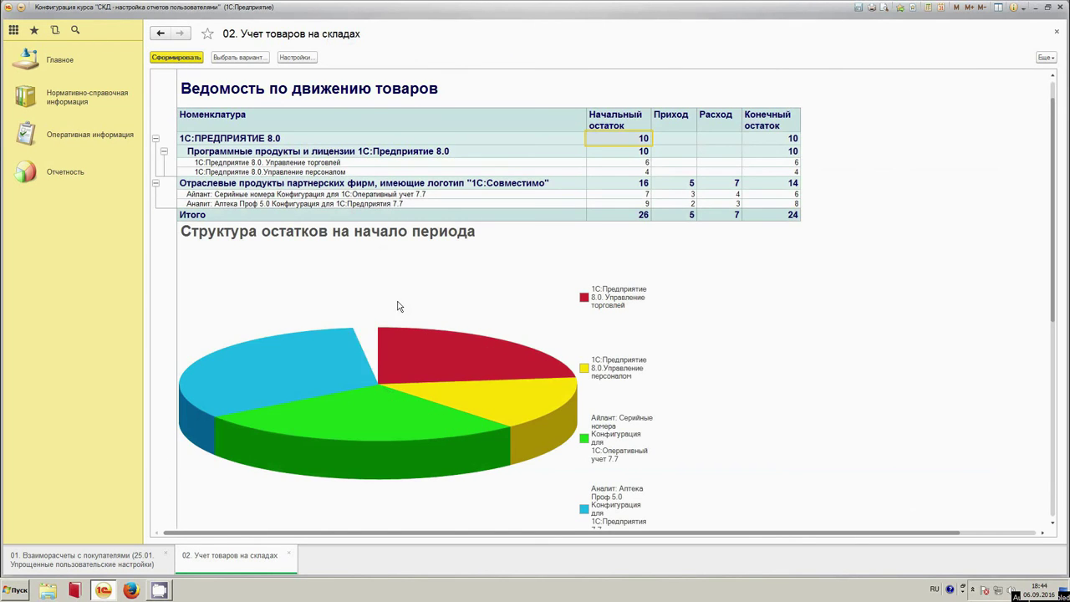
Examine the titles, slices and legends of the opening and closing balance pie diagrams below the table.
{"action": "scroll", "coordinate": [418, 293], "scroll_direction": "down", "scroll_amount": 3}
{"action": "scroll", "coordinate": [423, 299], "scroll_direction": "down", "scroll_amount": 2}
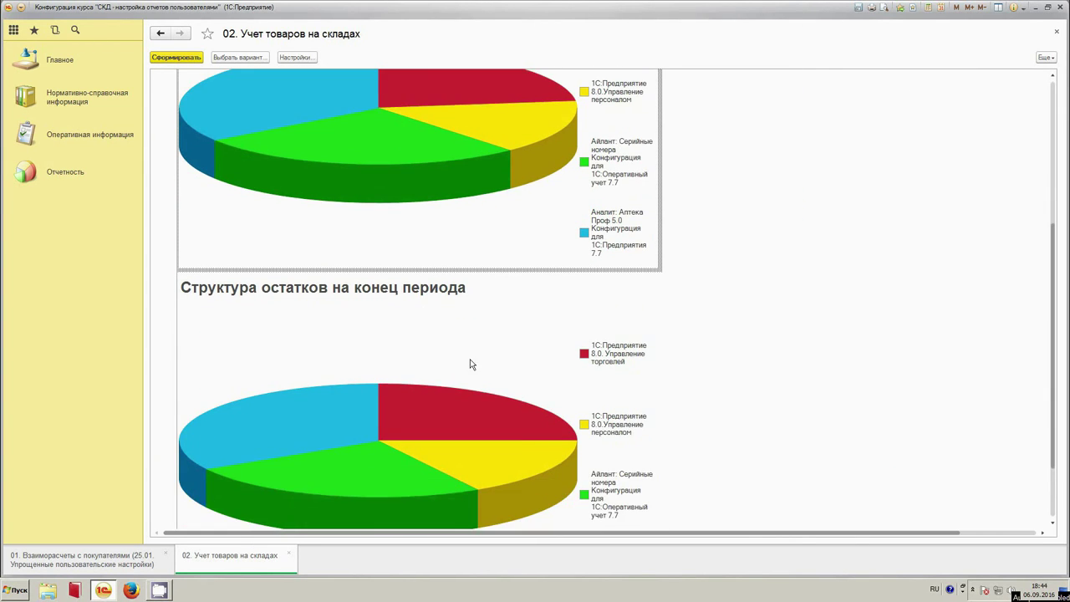
{"action": "scroll", "coordinate": [476, 369], "scroll_direction": "down", "scroll_amount": 1}
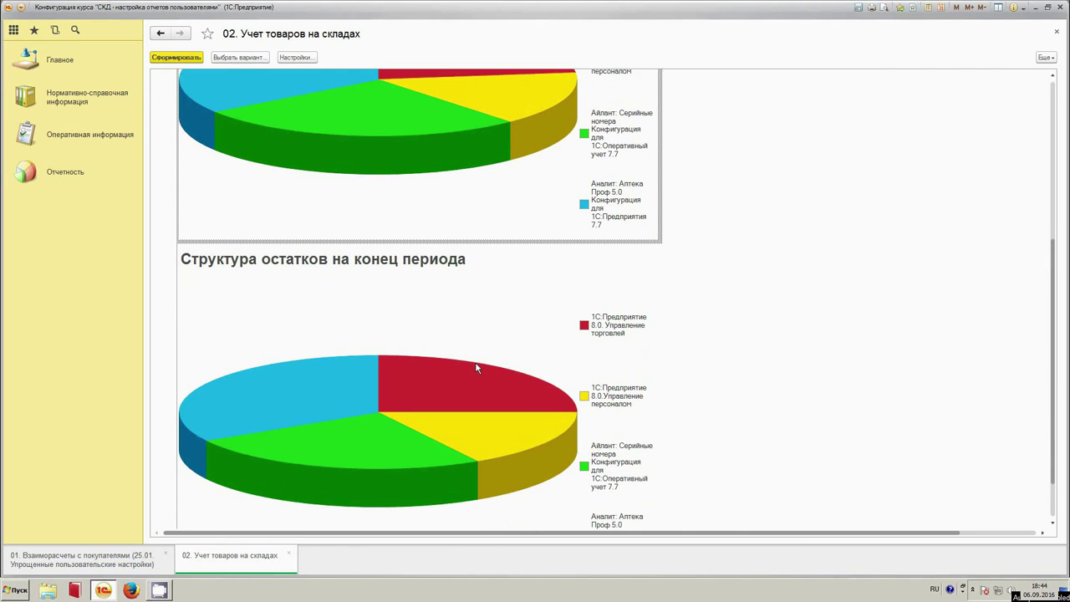
{"action": "scroll", "coordinate": [476, 378], "scroll_direction": "up", "scroll_amount": 6}
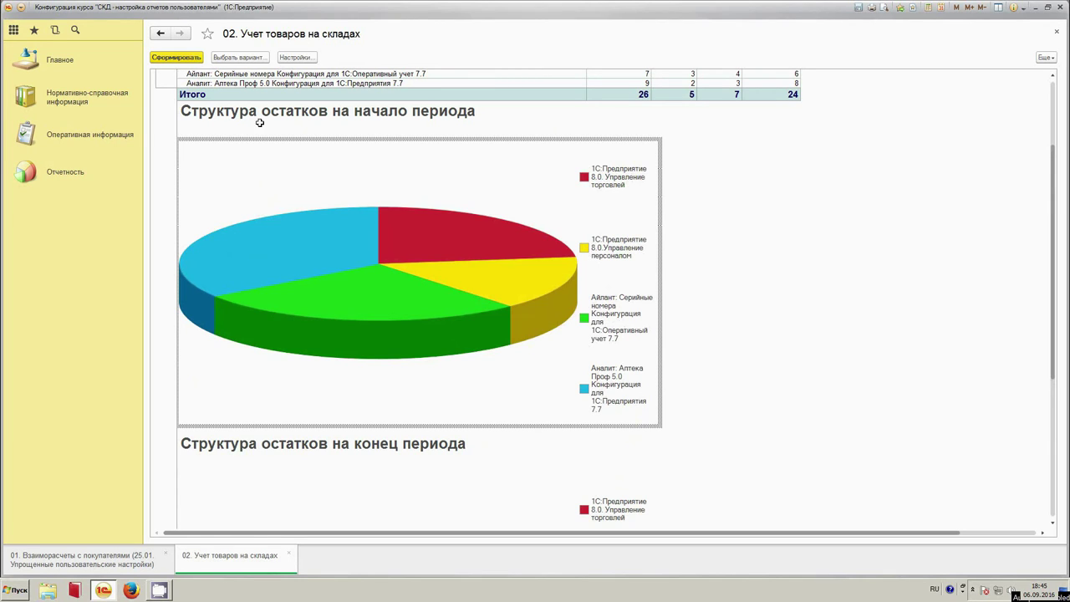
{"action": "left_click", "coordinate": [824, 208]}
{"action": "scroll", "coordinate": [923, 132], "scroll_direction": "up", "scroll_amount": 2}
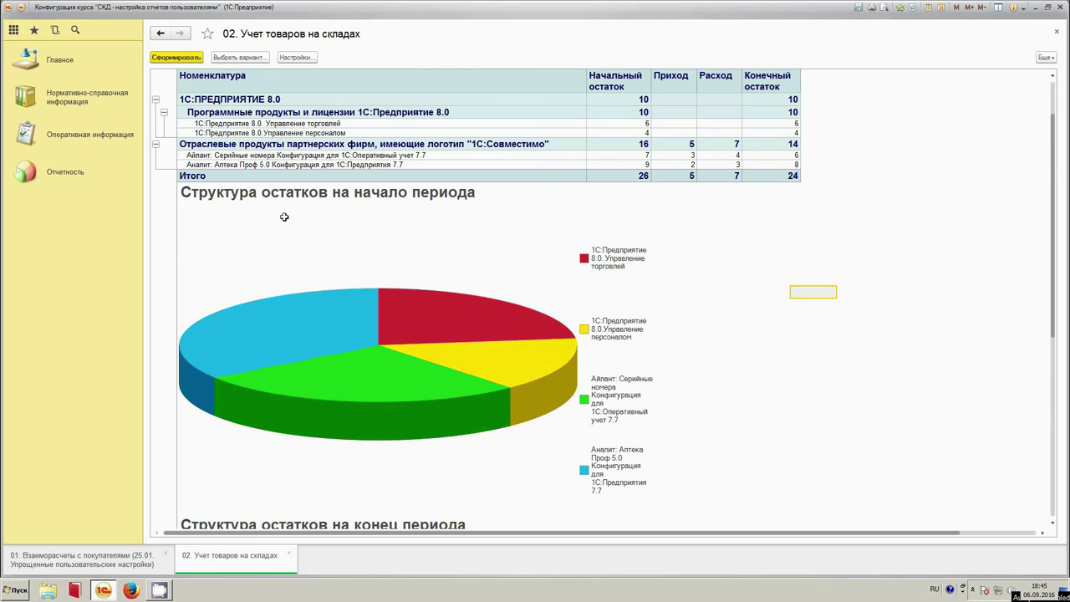
{"action": "scroll", "coordinate": [371, 350], "scroll_direction": "down", "scroll_amount": 5}
{"action": "scroll", "coordinate": [370, 350], "scroll_direction": "up", "scroll_amount": 5}
Edit the "Пустой" variant again and set "Размещение легенды" to "Верх" in the additional settings of the whole report.
{"action": "left_click", "coordinate": [1044, 56]}
{"action": "left_click", "coordinate": [1004, 91]}
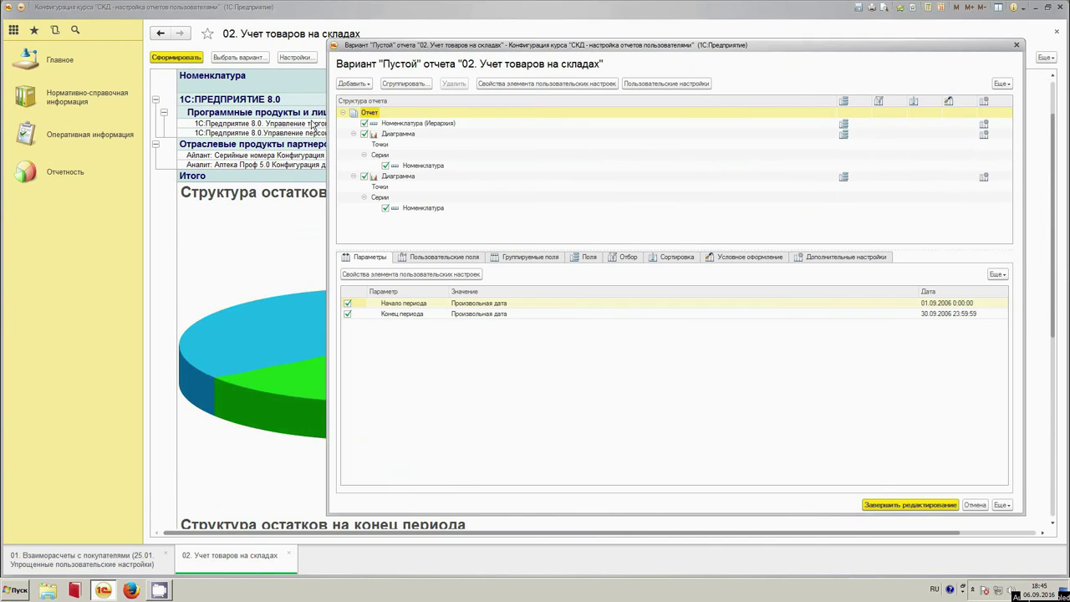
{"action": "left_click", "coordinate": [832, 257]}
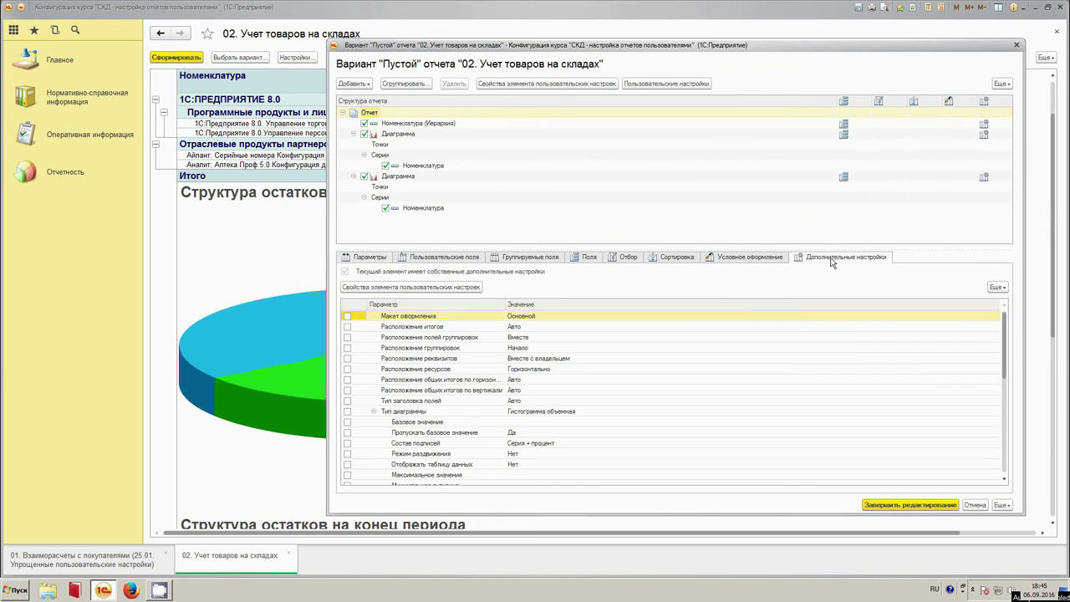
{"action": "scroll", "coordinate": [507, 383], "scroll_direction": "down", "scroll_amount": 1}
{"action": "left_click", "coordinate": [440, 384]}
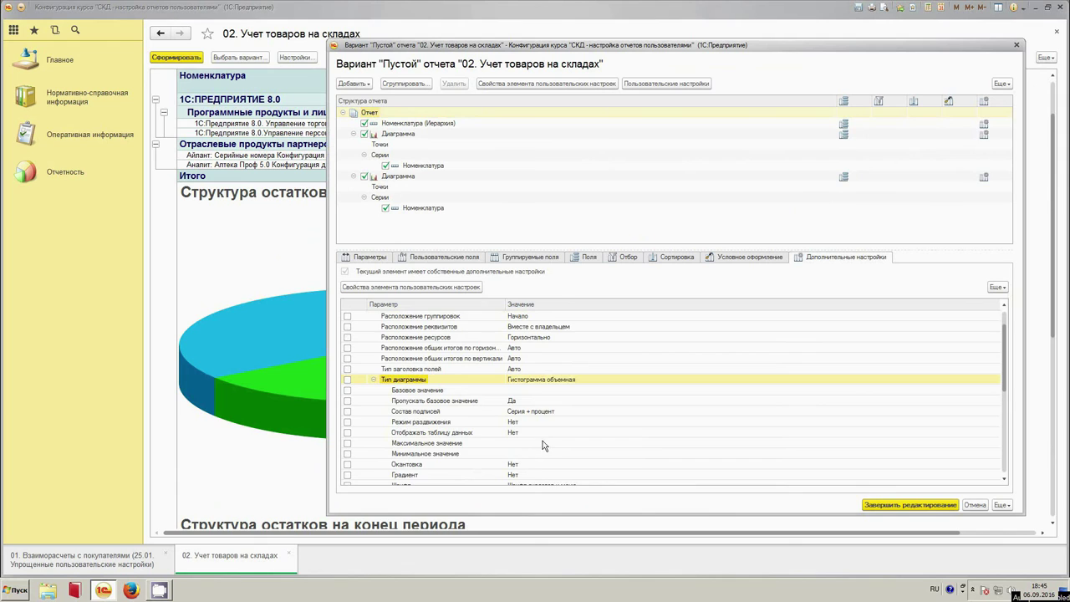
{"action": "scroll", "coordinate": [550, 445], "scroll_direction": "down", "scroll_amount": 1}
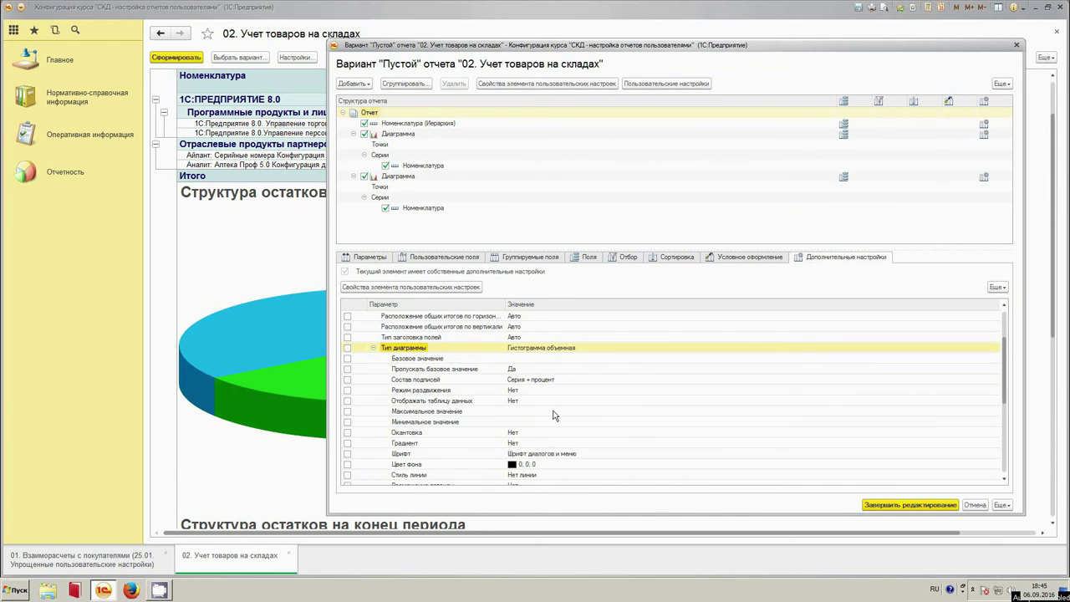
{"action": "scroll", "coordinate": [552, 416], "scroll_direction": "down", "scroll_amount": 1}
{"action": "double_click", "coordinate": [553, 454]}
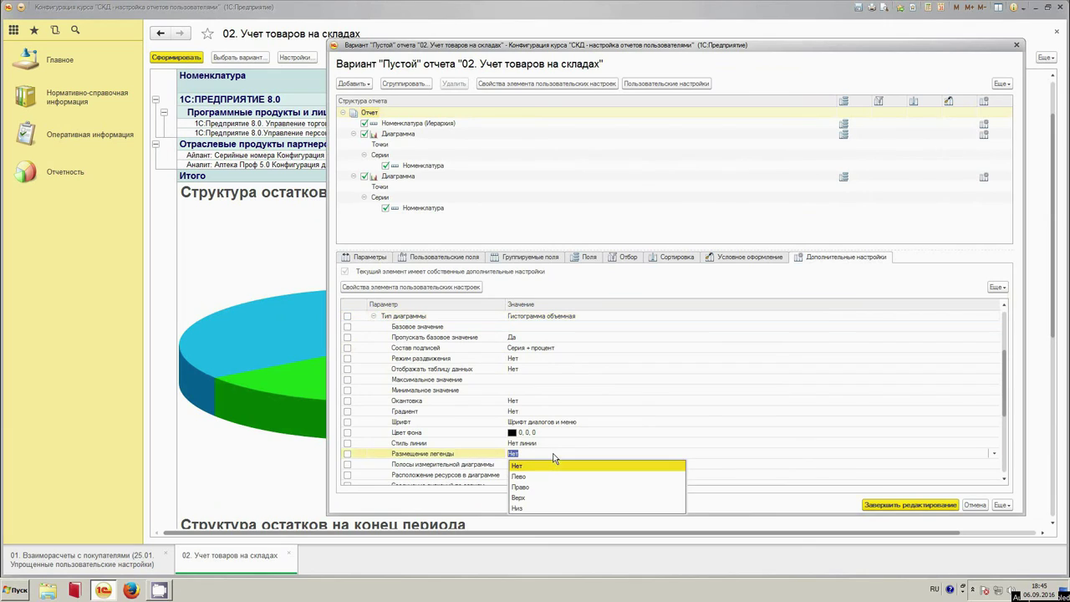
{"action": "left_click", "coordinate": [537, 497]}
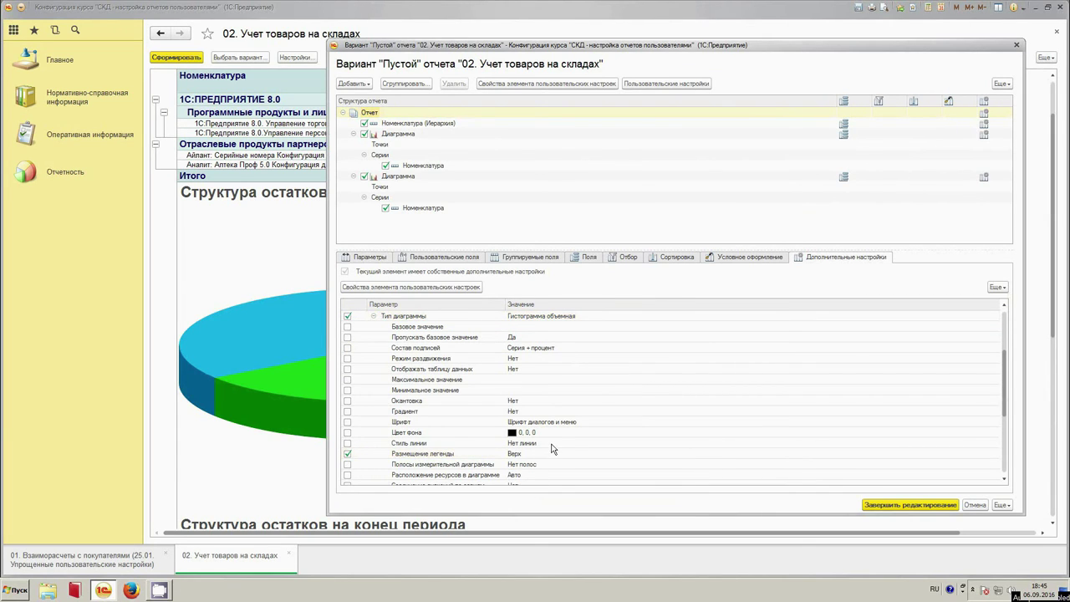
Set "Состав подписей" to "Процент" for the whole report, then finish editing the variant and generate the report.
{"action": "left_click", "coordinate": [566, 348]}
{"action": "left_click", "coordinate": [566, 348]}
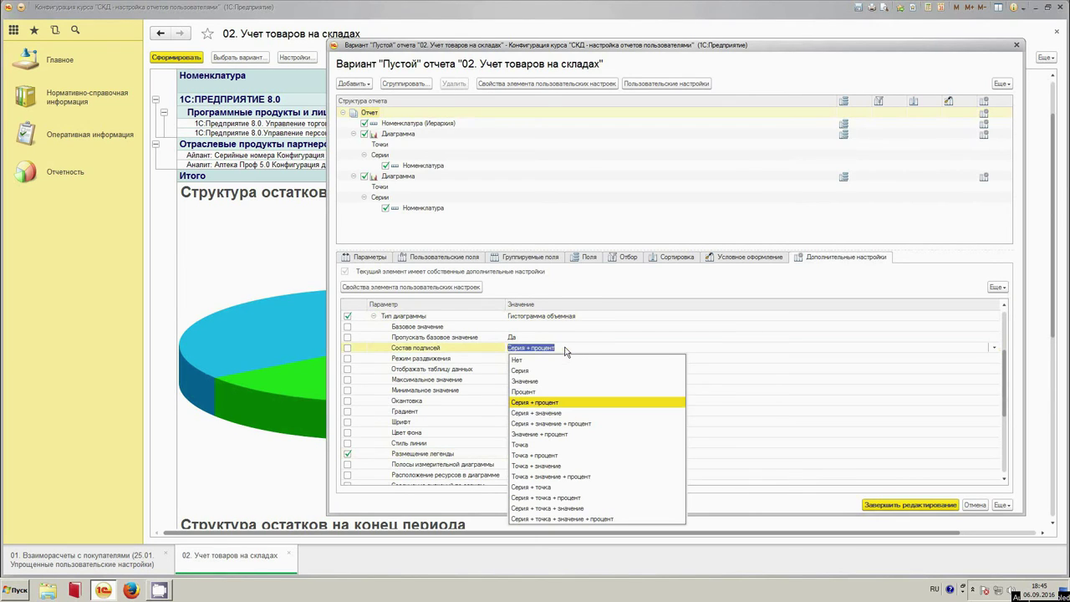
{"action": "left_click", "coordinate": [544, 392]}
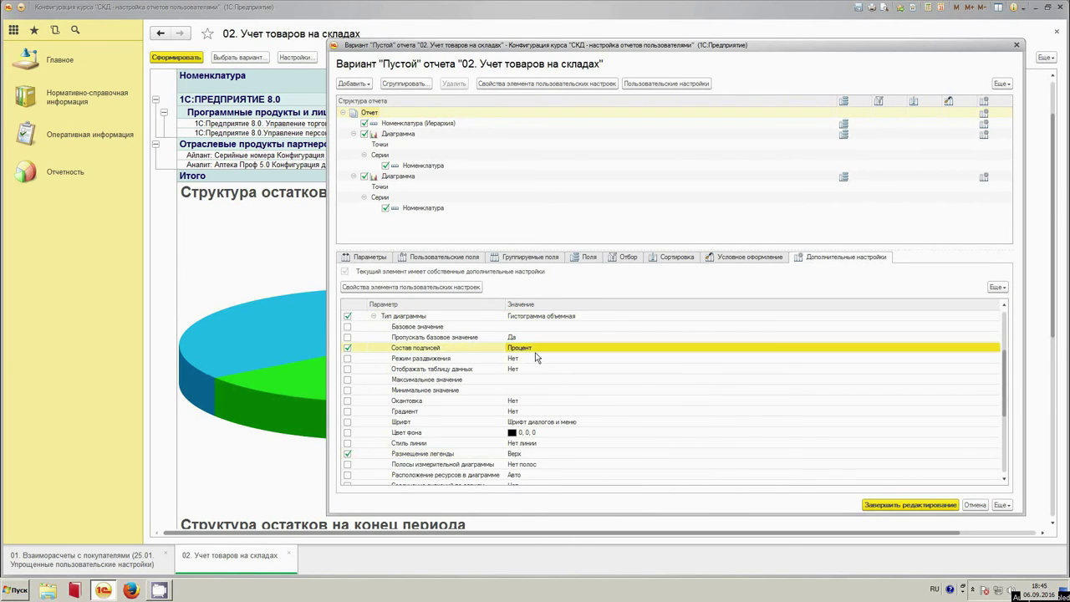
{"action": "left_click", "coordinate": [911, 503]}
{"action": "left_click", "coordinate": [172, 56]}
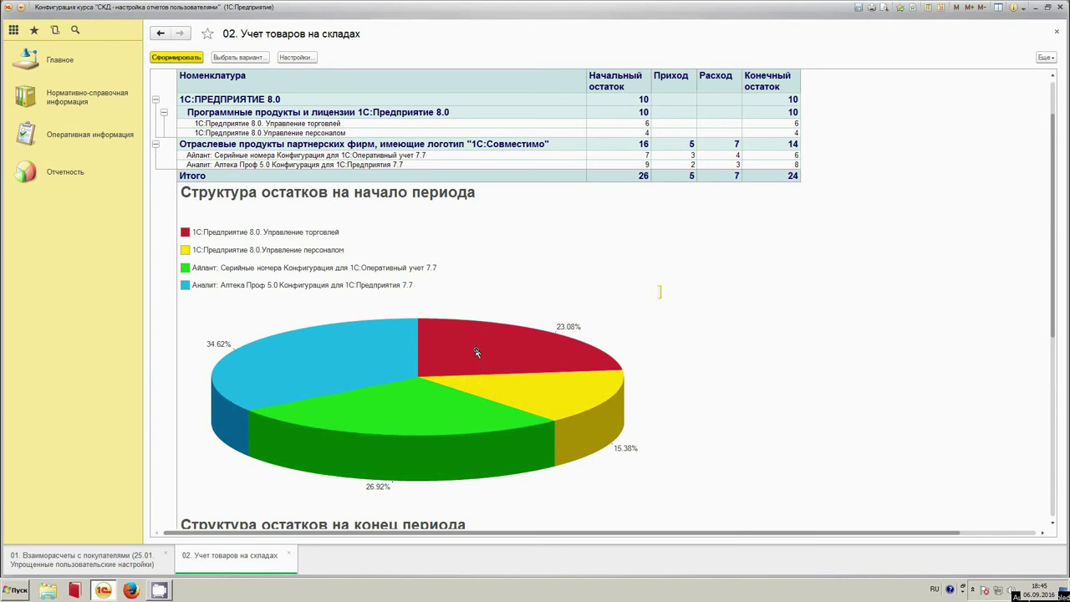
Examine the legend placement and slice labels of both pie diagrams in the generated report.
{"action": "scroll", "coordinate": [475, 352], "scroll_direction": "down", "scroll_amount": 6}
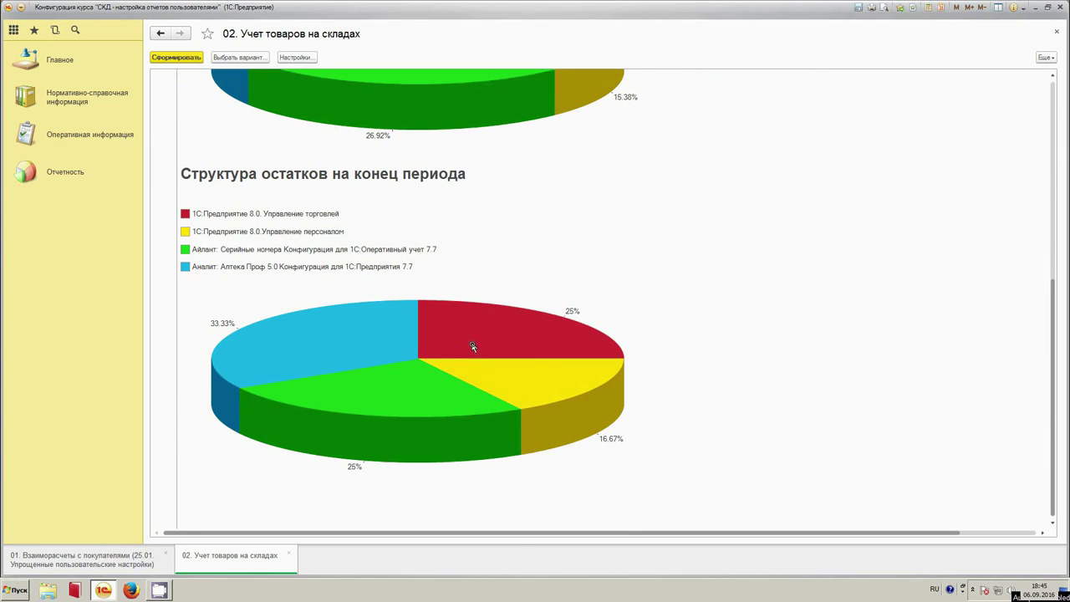
{"action": "scroll", "coordinate": [502, 278], "scroll_direction": "up", "scroll_amount": 7}
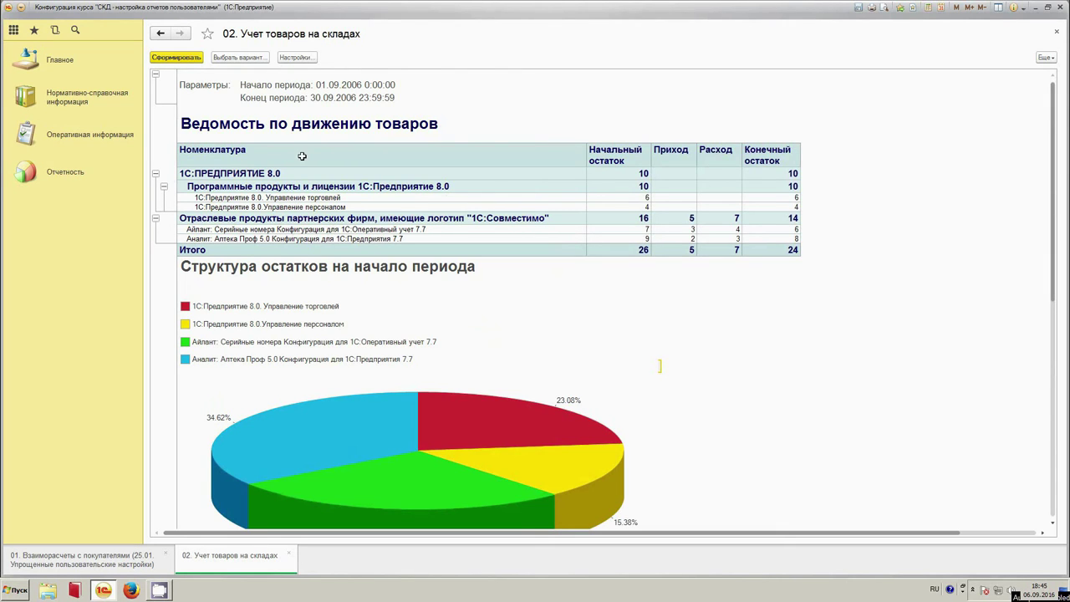
{"action": "left_click", "coordinate": [409, 265]}
{"action": "scroll", "coordinate": [416, 280], "scroll_direction": "down", "scroll_amount": 5}
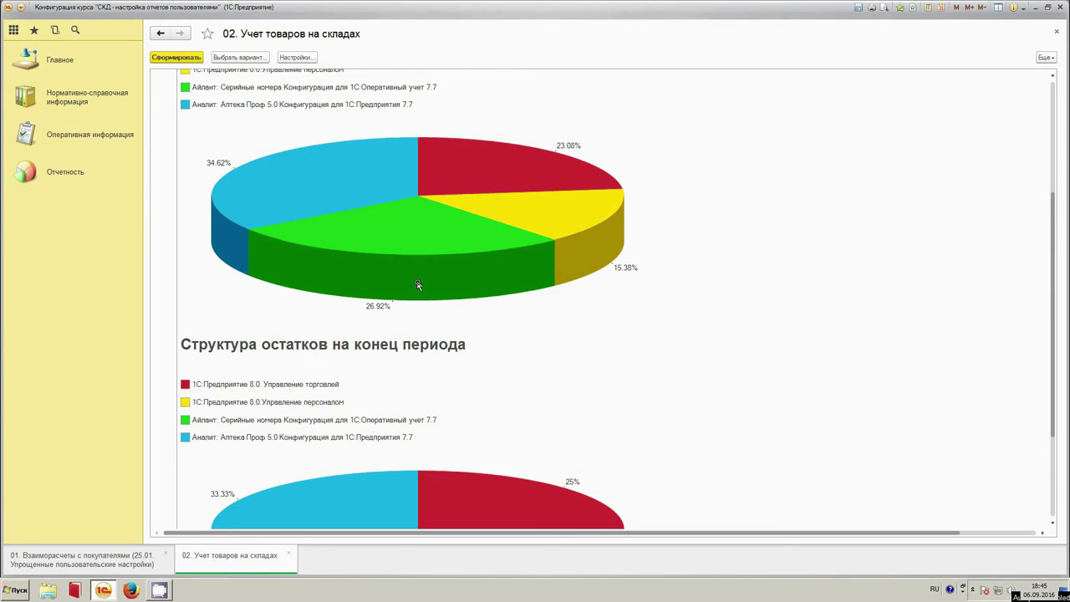
{"action": "scroll", "coordinate": [417, 285], "scroll_direction": "up", "scroll_amount": 3}
{"action": "scroll", "coordinate": [416, 285], "scroll_direction": "up", "scroll_amount": 3}
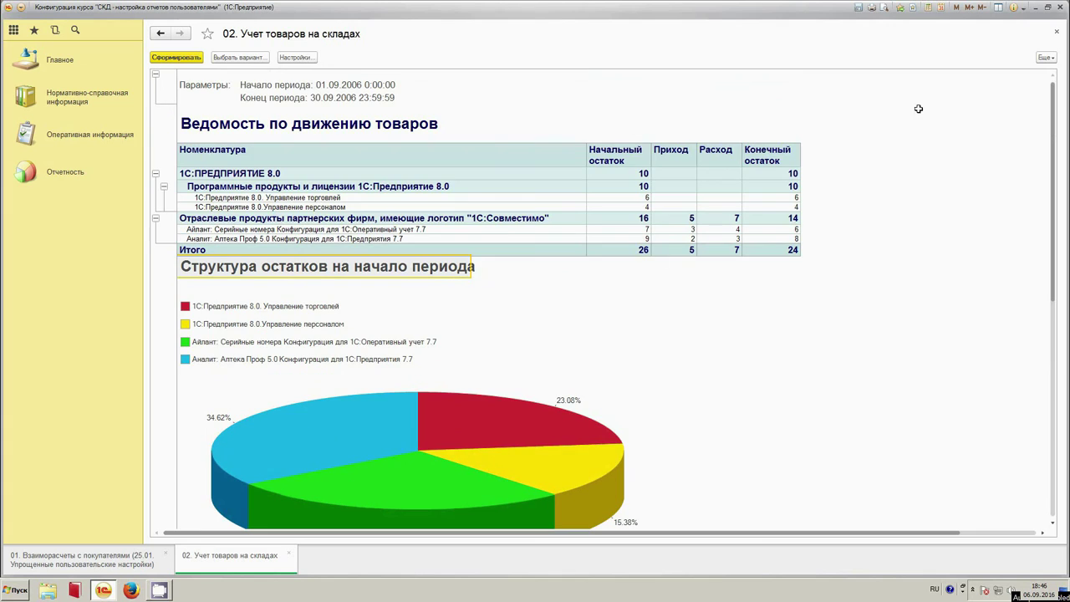
Open the "Пустой" variant for editing again and collapse the two existing diagrams in the report structure.
{"action": "left_click", "coordinate": [1045, 56]}
{"action": "left_click", "coordinate": [1014, 93]}
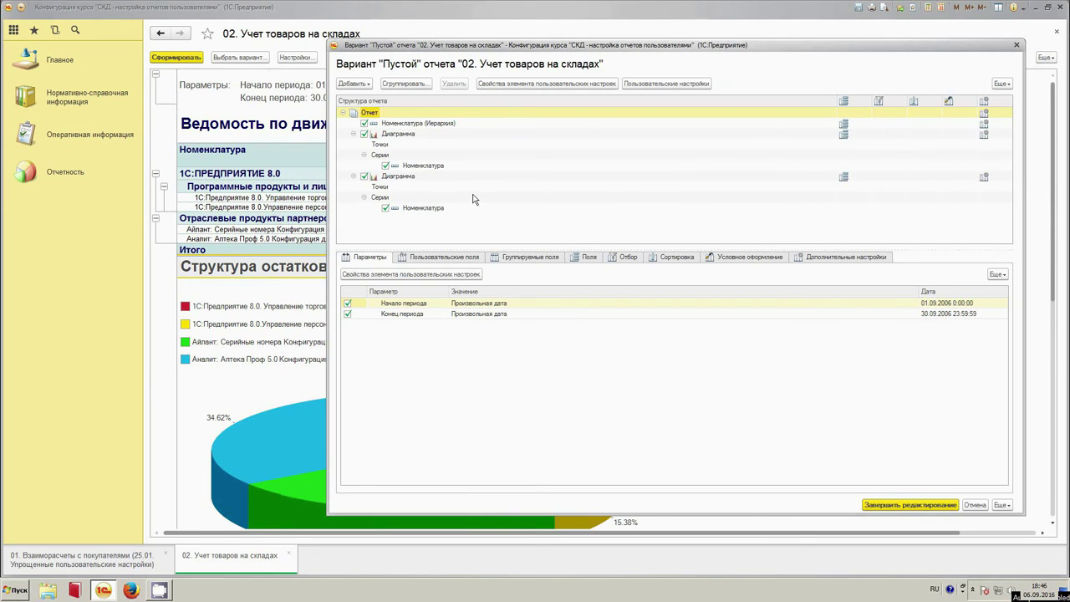
{"action": "left_click", "coordinate": [353, 145]}
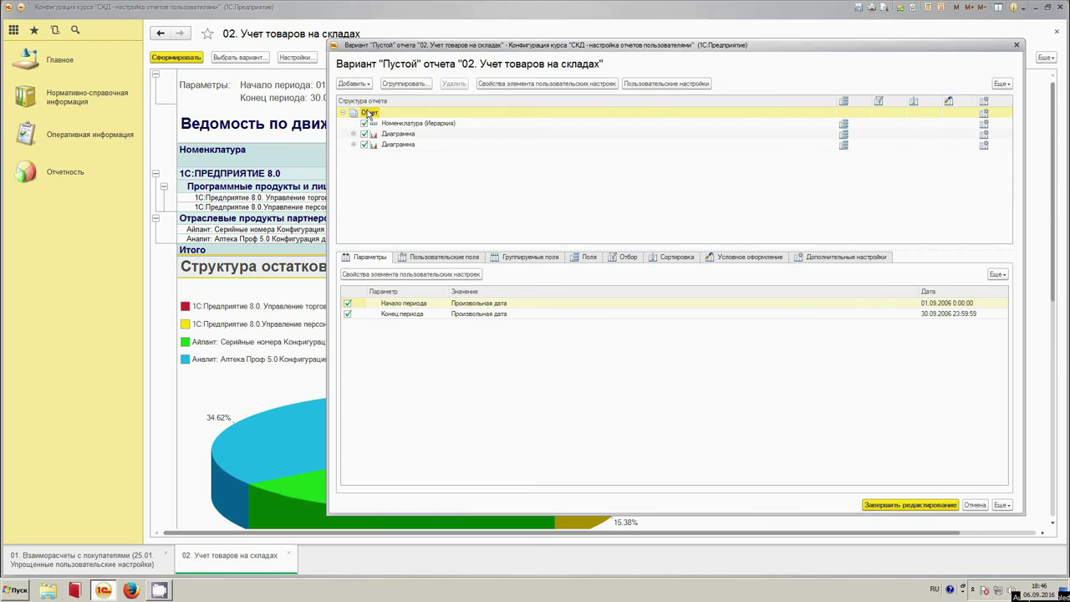
{"action": "left_click", "coordinate": [354, 84]}
{"action": "left_click", "coordinate": [376, 101]}
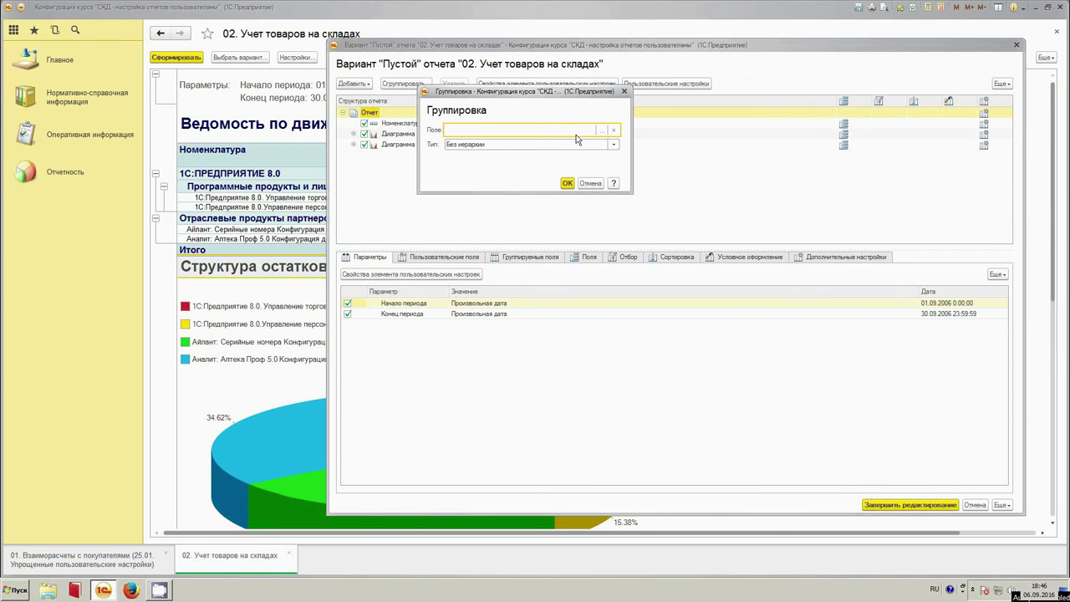
{"action": "left_click", "coordinate": [599, 181]}
Add a third diagram under "Отчет" and give it its own additional settings with "Тип диаграммы" set to "График".
{"action": "right_click", "coordinate": [372, 110]}
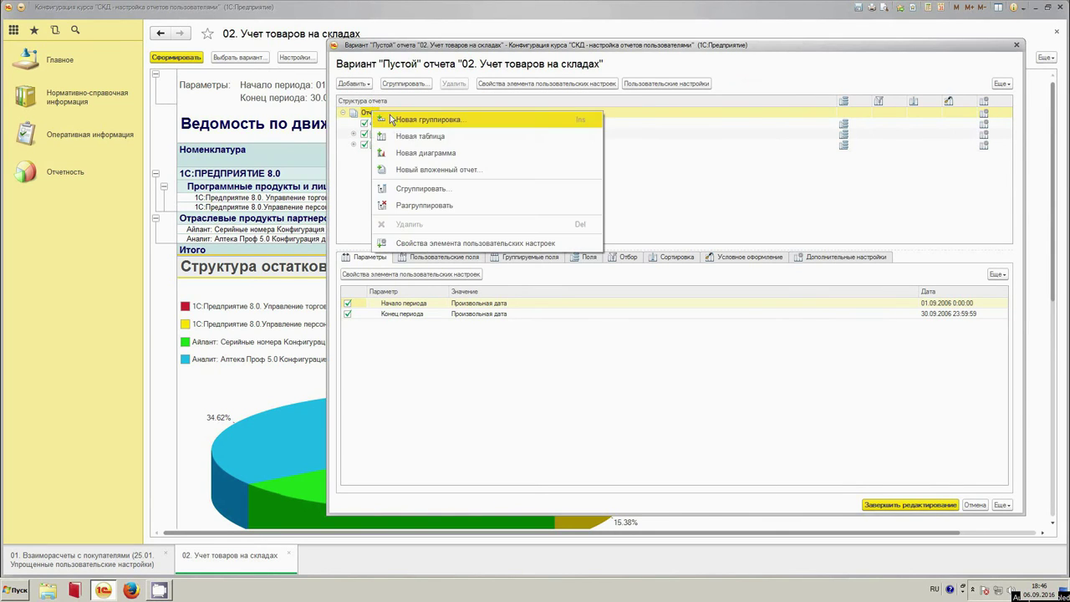
{"action": "left_click", "coordinate": [413, 148]}
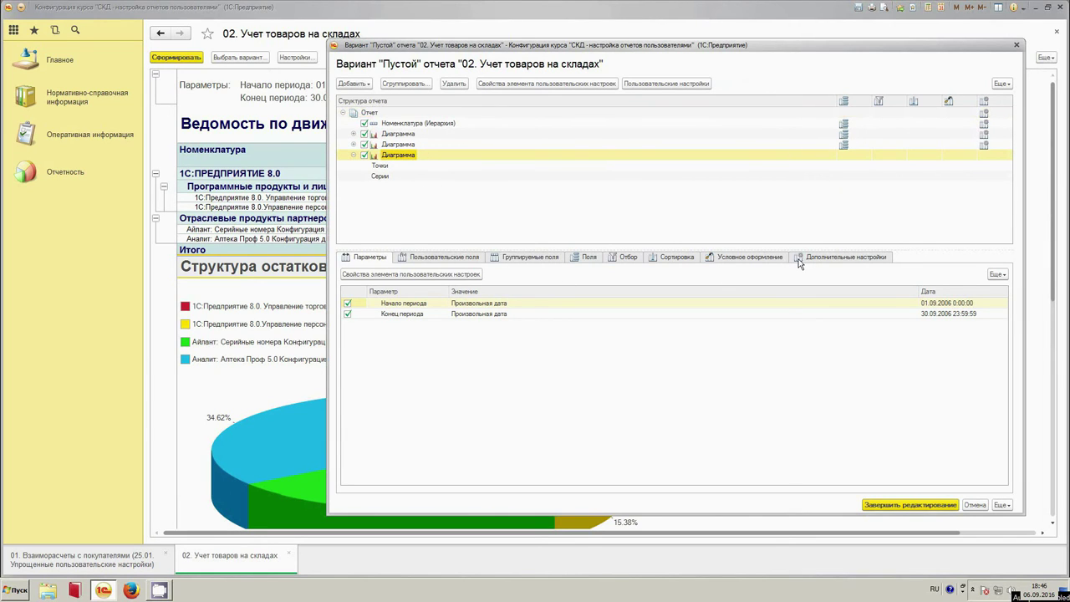
{"action": "left_click", "coordinate": [824, 259]}
{"action": "left_click", "coordinate": [438, 272]}
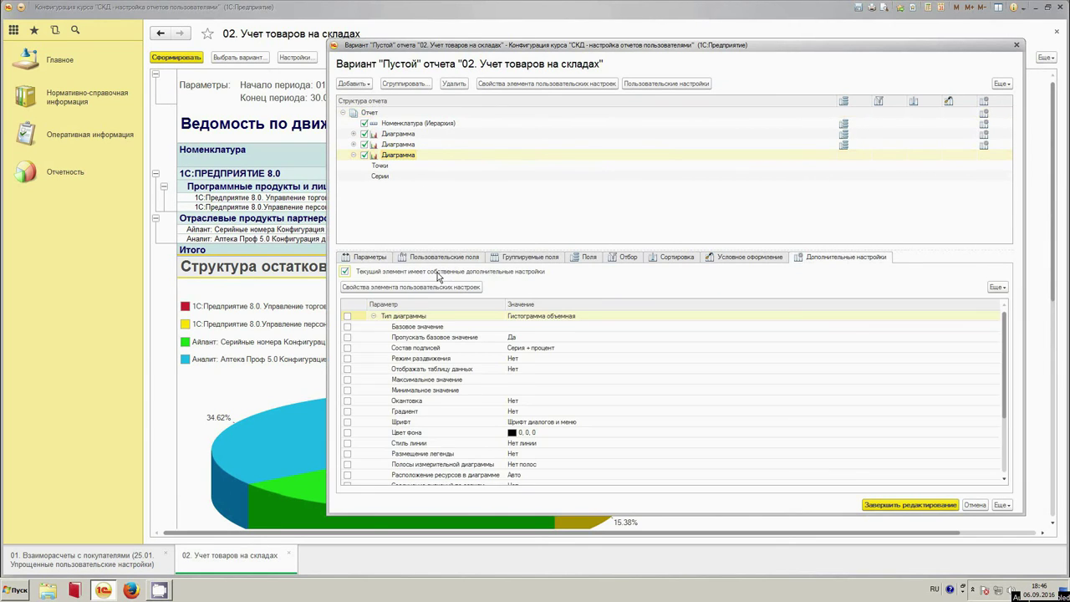
{"action": "left_click", "coordinate": [569, 318]}
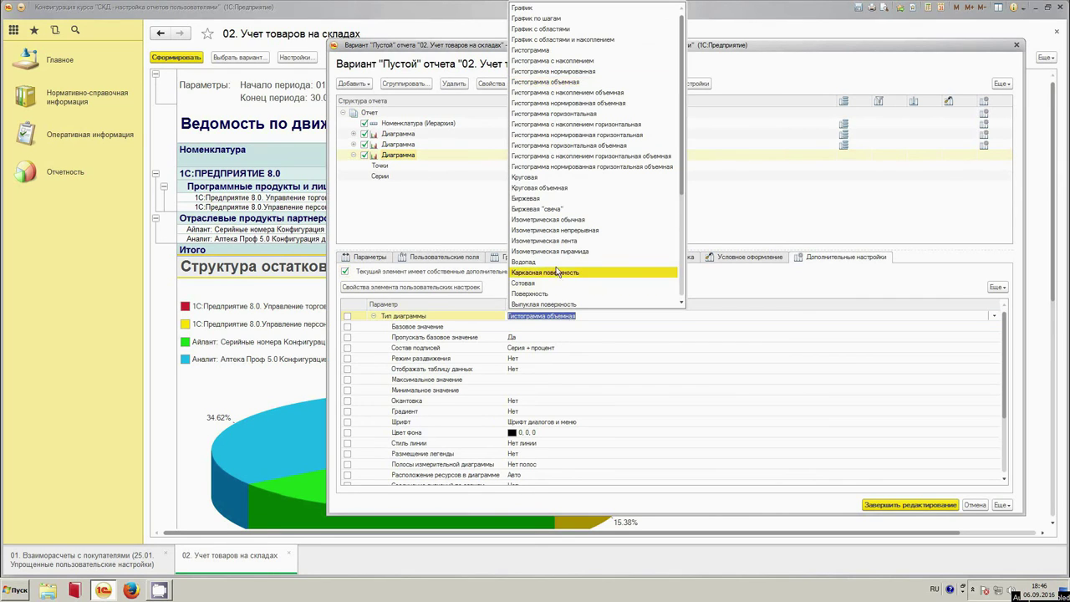
{"action": "left_click", "coordinate": [525, 7]}
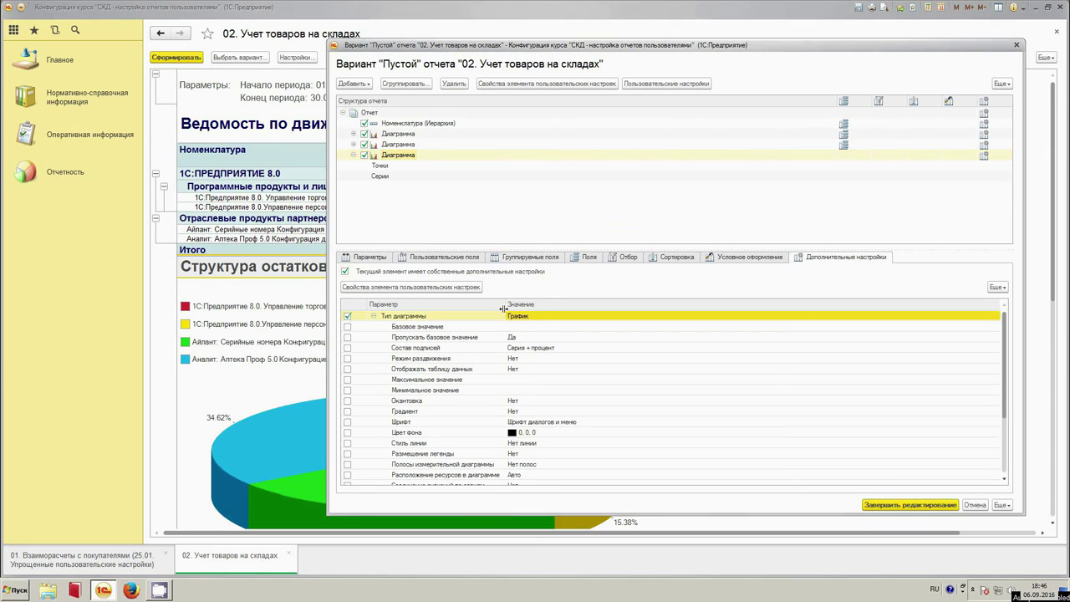
Add a "Период, день" grouping without hierarchy to the "Точки" of the third diagram.
{"action": "left_click", "coordinate": [381, 165]}
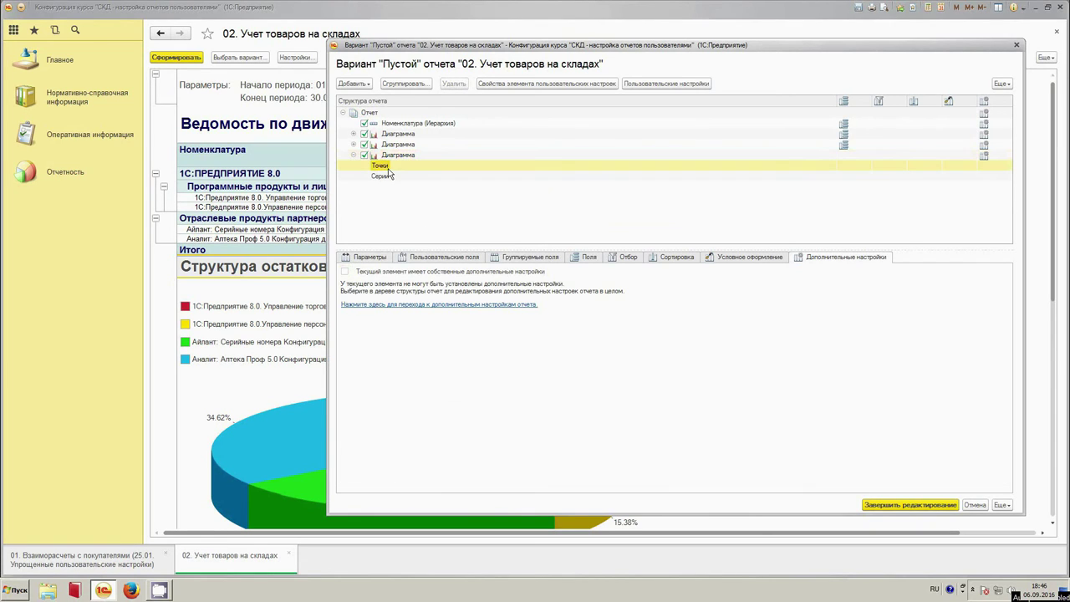
{"action": "right_click", "coordinate": [386, 168]}
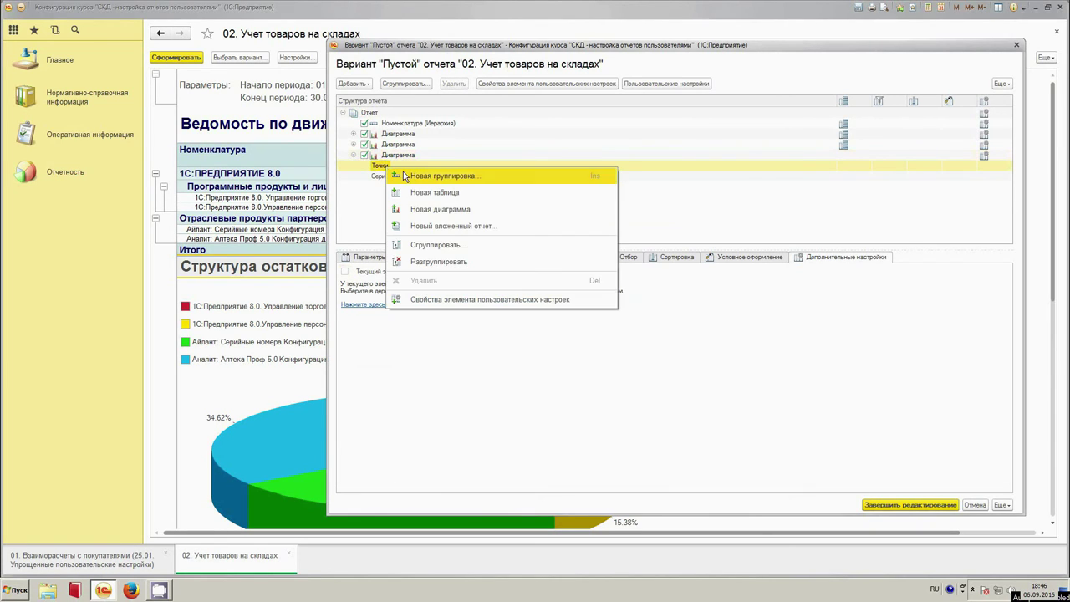
{"action": "left_click", "coordinate": [403, 176]}
{"action": "left_click", "coordinate": [602, 131]}
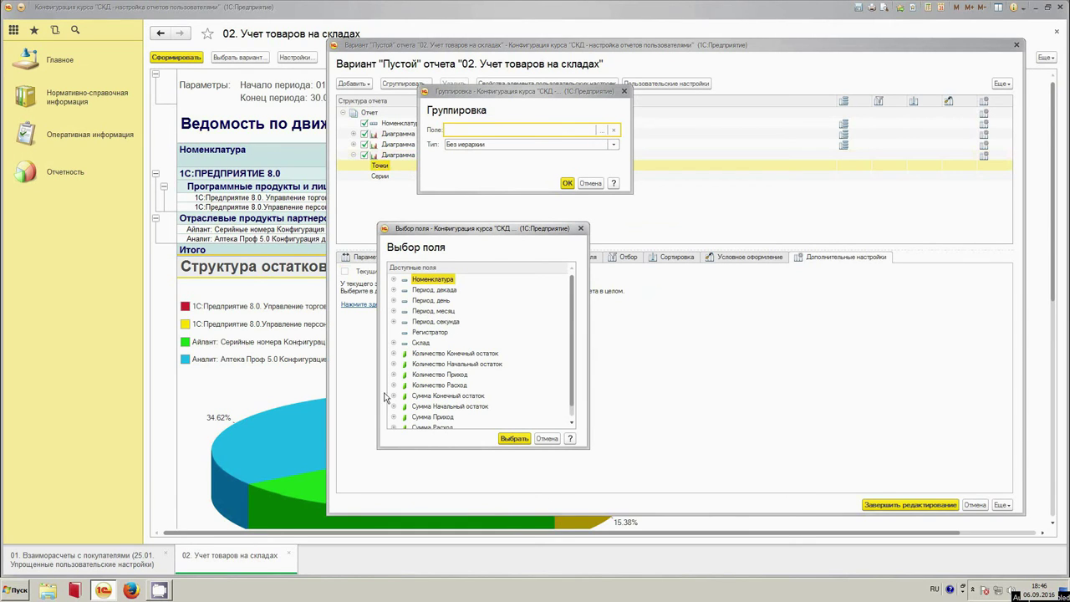
{"action": "left_click", "coordinate": [441, 302]}
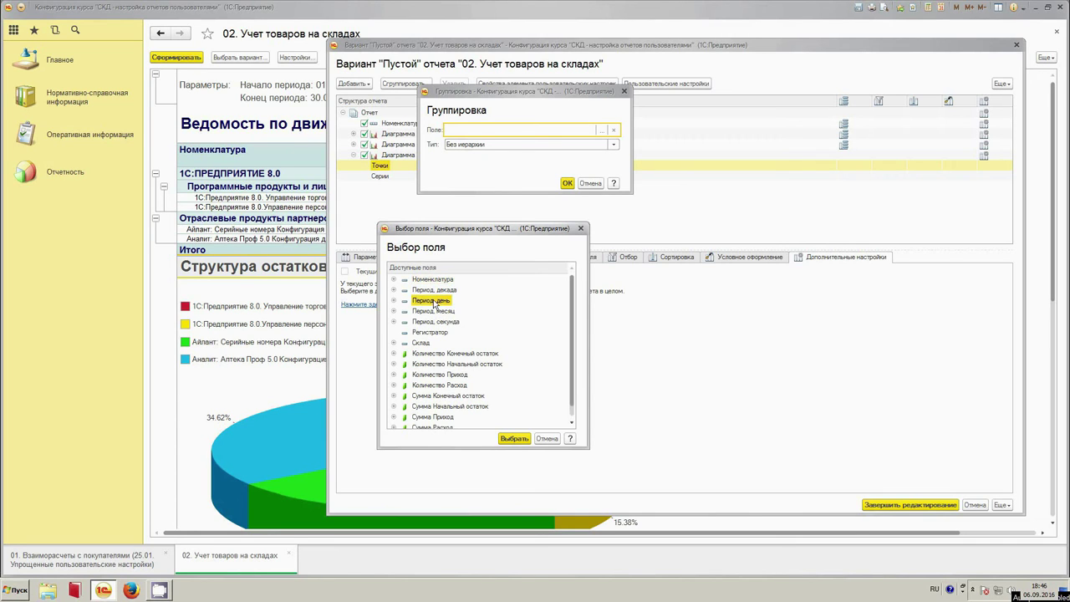
{"action": "double_click", "coordinate": [433, 301]}
{"action": "left_click", "coordinate": [567, 182]}
Add a "Номенклатура" grouping without hierarchy to the "Серии" of the third diagram.
{"action": "right_click", "coordinate": [382, 188]}
{"action": "left_click", "coordinate": [405, 196]}
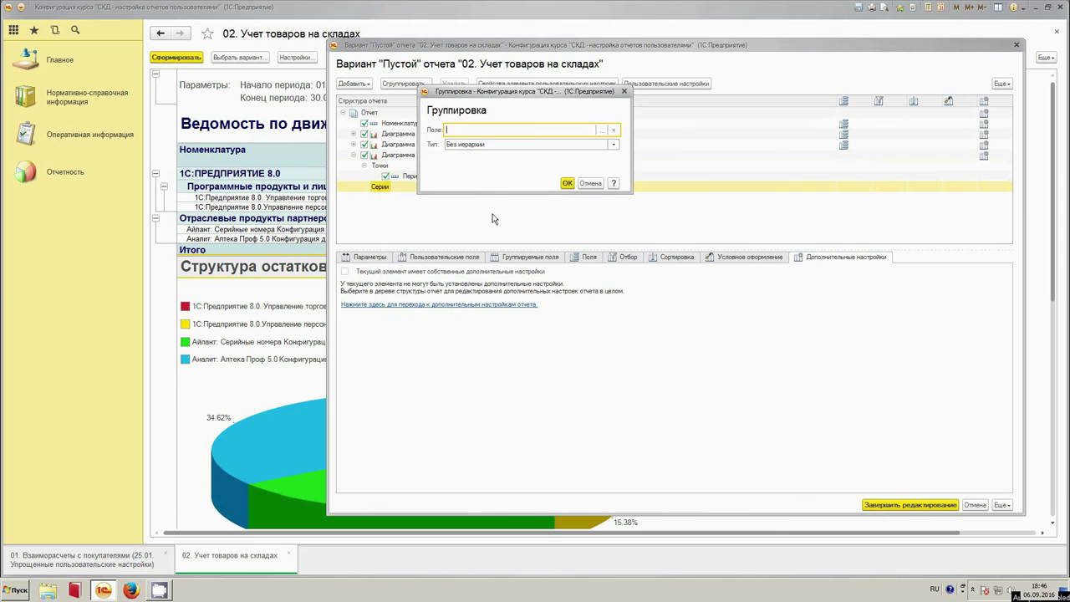
{"action": "left_click", "coordinate": [602, 131]}
{"action": "double_click", "coordinate": [446, 280]}
{"action": "left_click", "coordinate": [567, 184]}
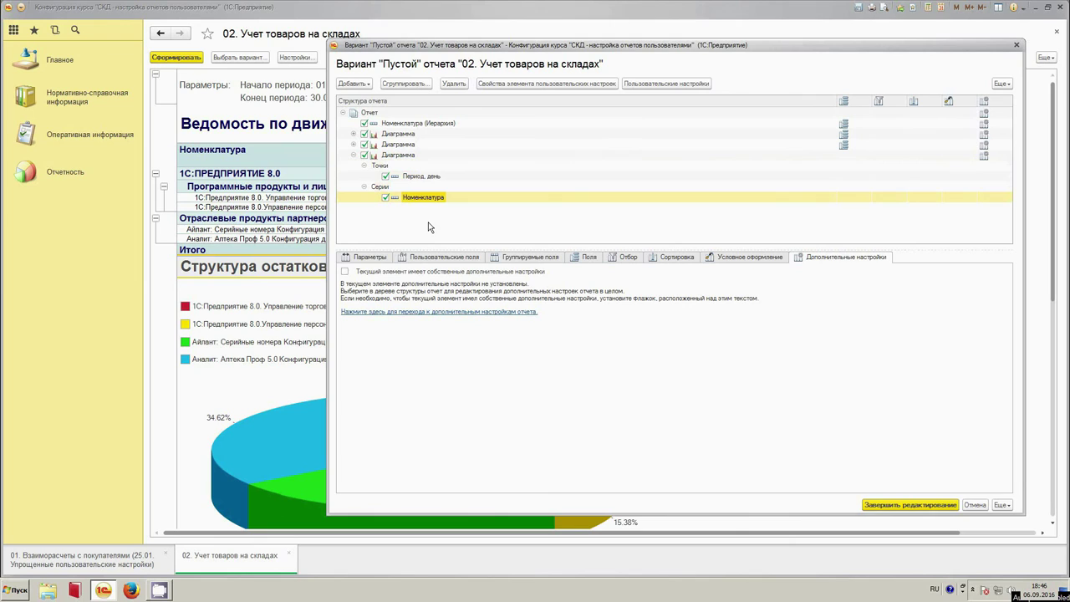
Check the third diagram's settings, finish editing the variant and try to generate the report with it.
{"action": "left_click", "coordinate": [437, 177]}
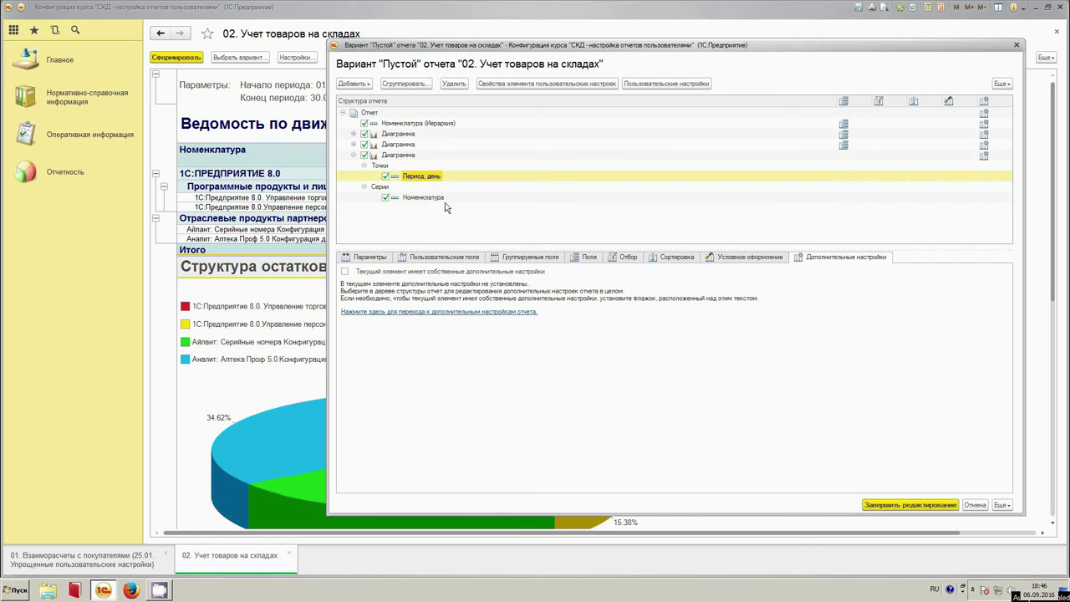
{"action": "left_click", "coordinate": [400, 157]}
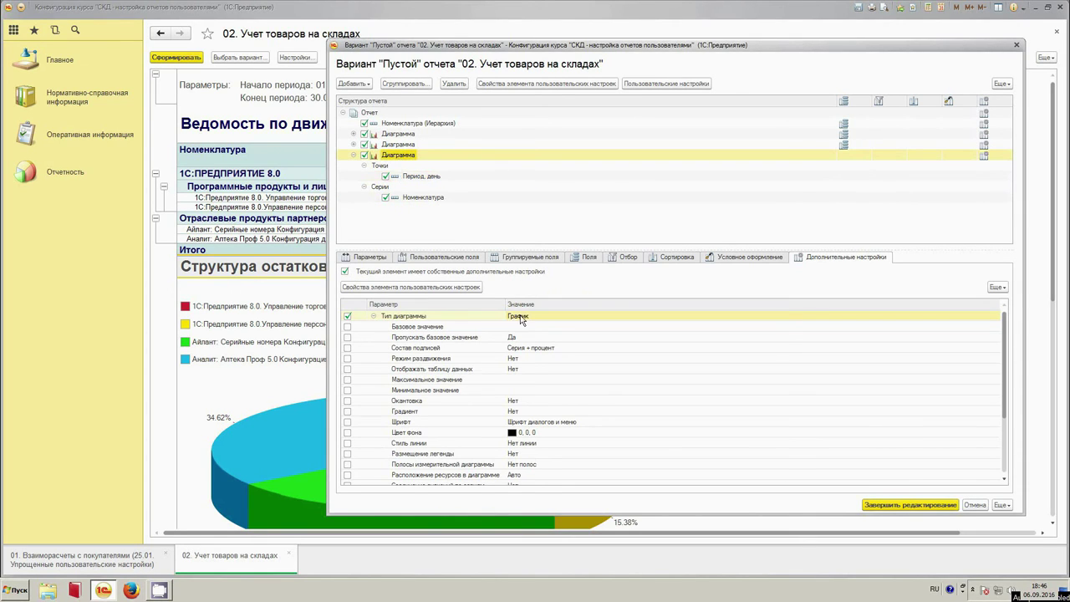
{"action": "left_click", "coordinate": [907, 505]}
{"action": "left_click", "coordinate": [180, 57]}
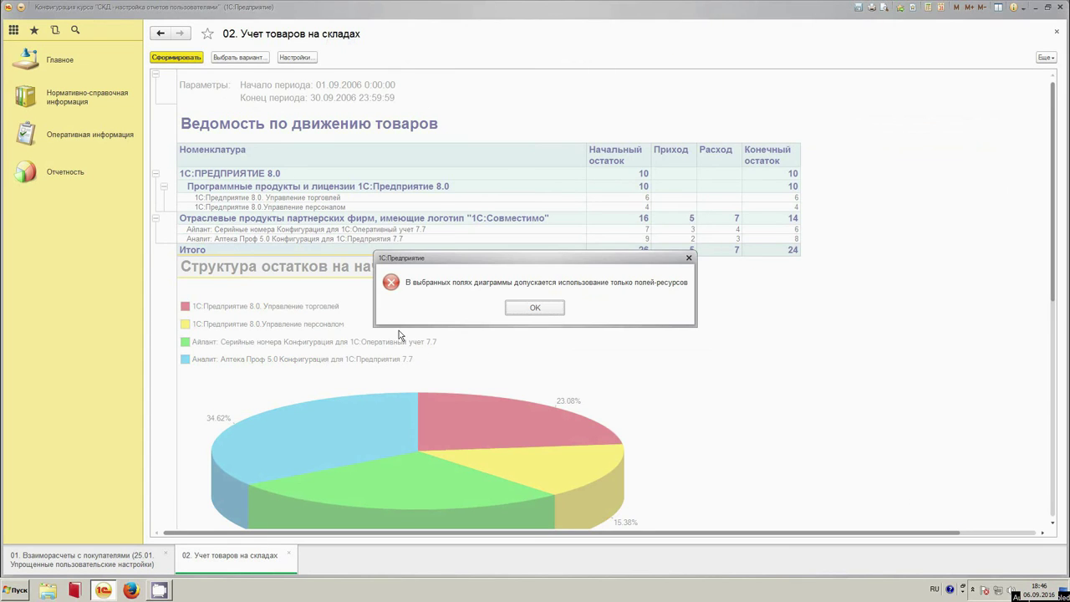
{"action": "left_click", "coordinate": [535, 308]}
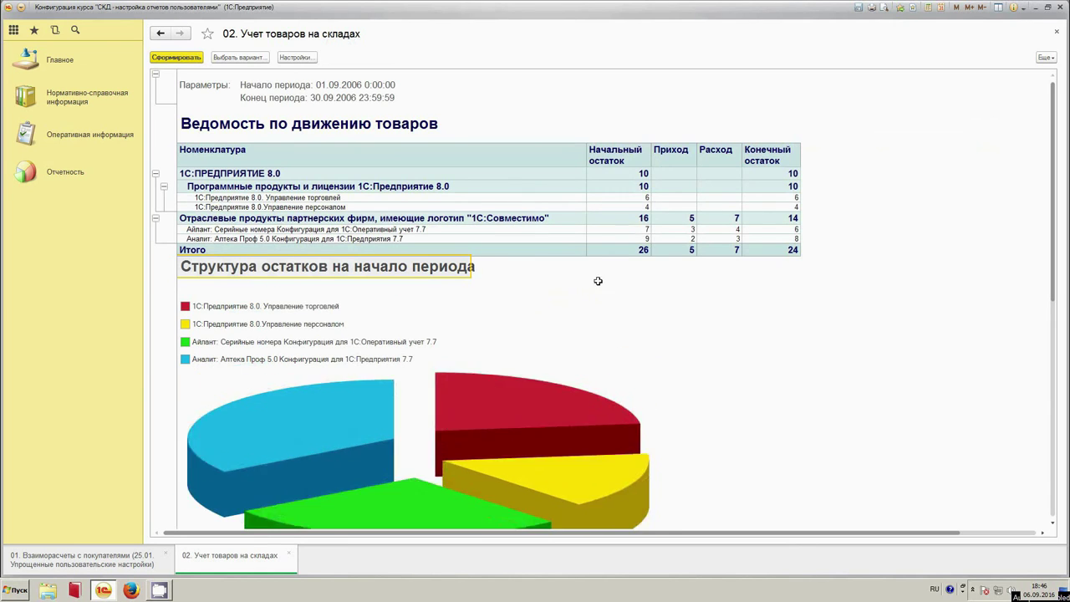
{"action": "scroll", "coordinate": [648, 307], "scroll_direction": "down", "scroll_amount": 3}
{"action": "scroll", "coordinate": [644, 309], "scroll_direction": "down", "scroll_amount": 5}
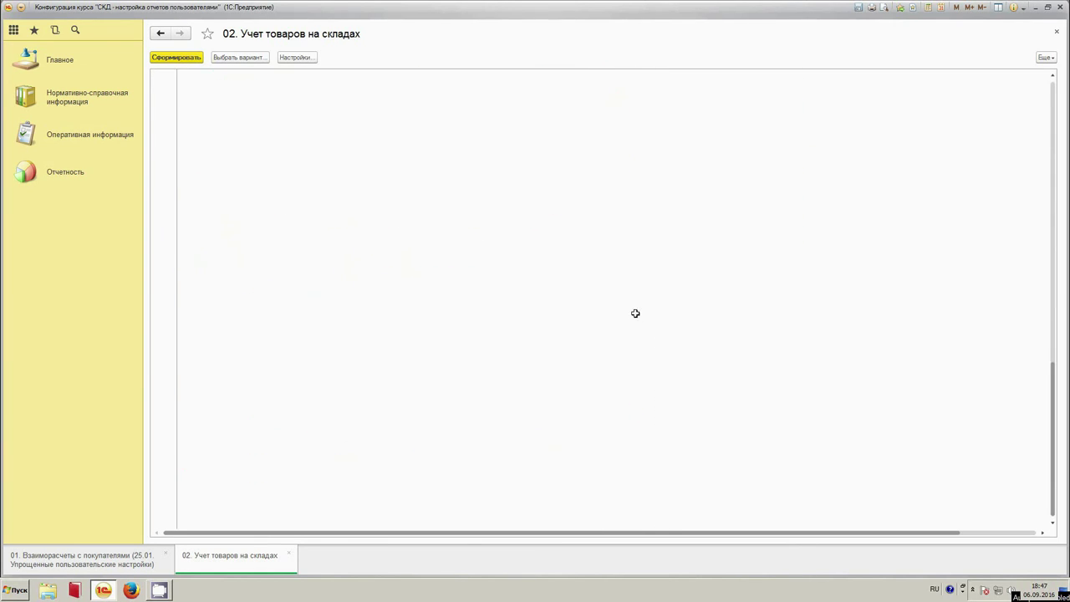
Reopen the variant, give the third diagram its own selected fields and add "Количество Конечный остаток" to them.
{"action": "left_click", "coordinate": [1051, 57]}
{"action": "left_click", "coordinate": [998, 89]}
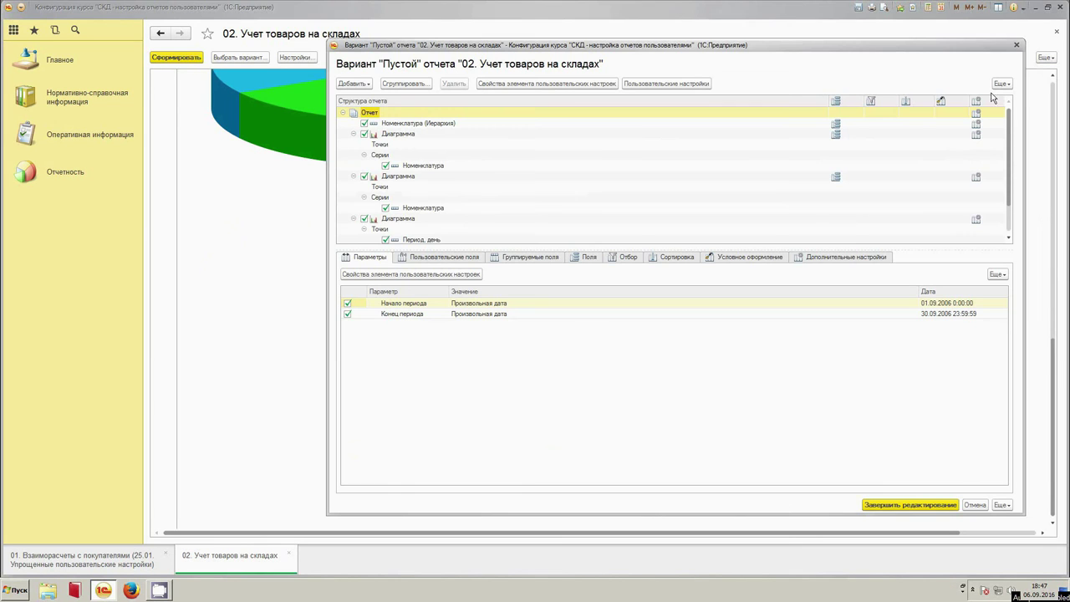
{"action": "left_click", "coordinate": [405, 220]}
{"action": "scroll", "coordinate": [430, 239], "scroll_direction": "down", "scroll_amount": 1}
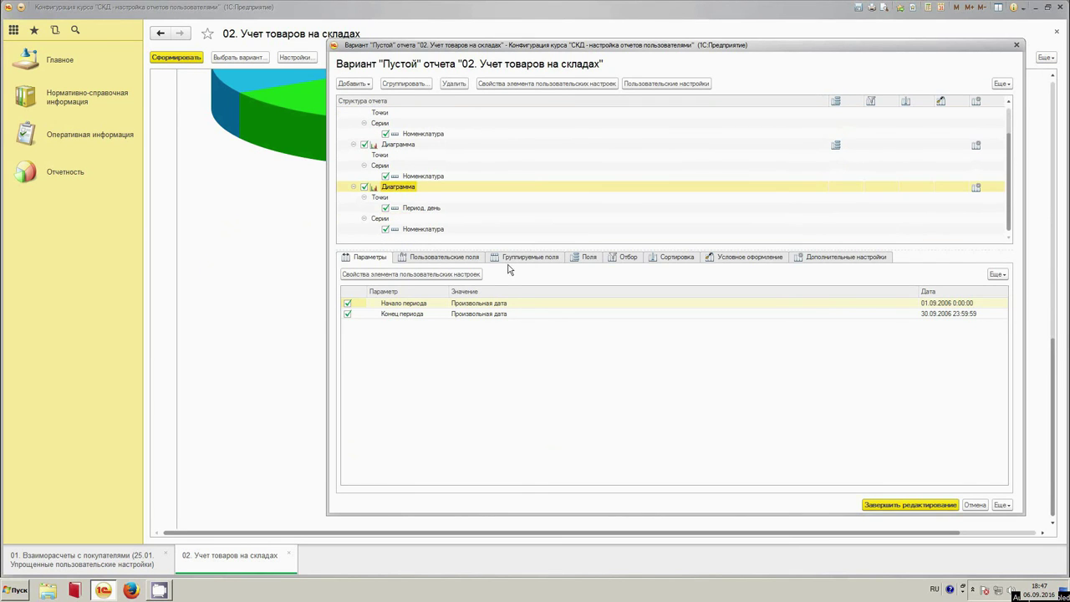
{"action": "left_click", "coordinate": [585, 260]}
{"action": "left_click", "coordinate": [447, 274]}
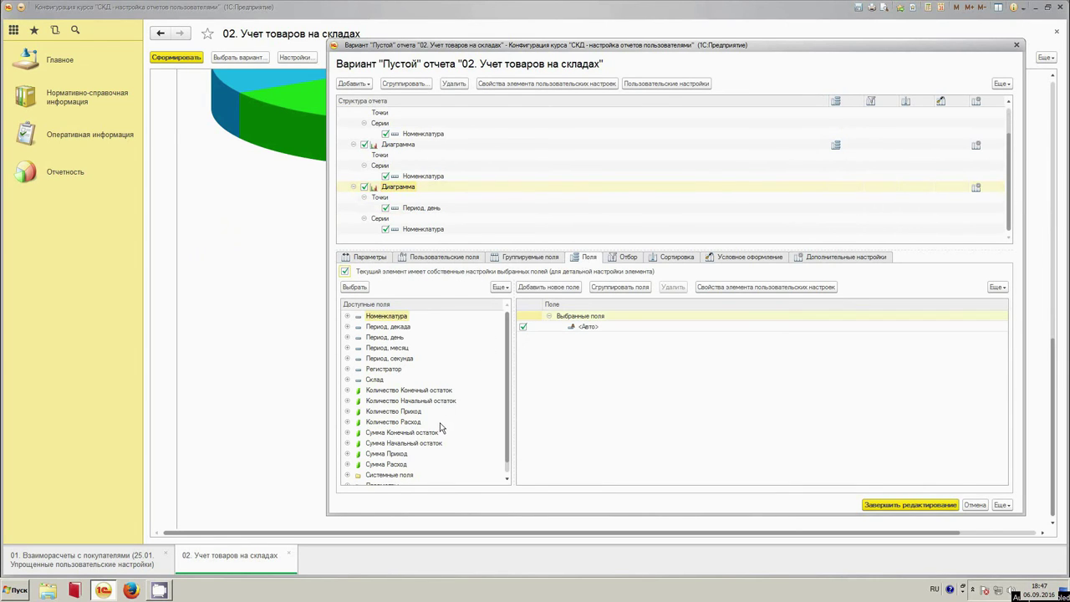
{"action": "left_click_drag", "start_coordinate": [426, 391], "coordinate": [635, 411]}
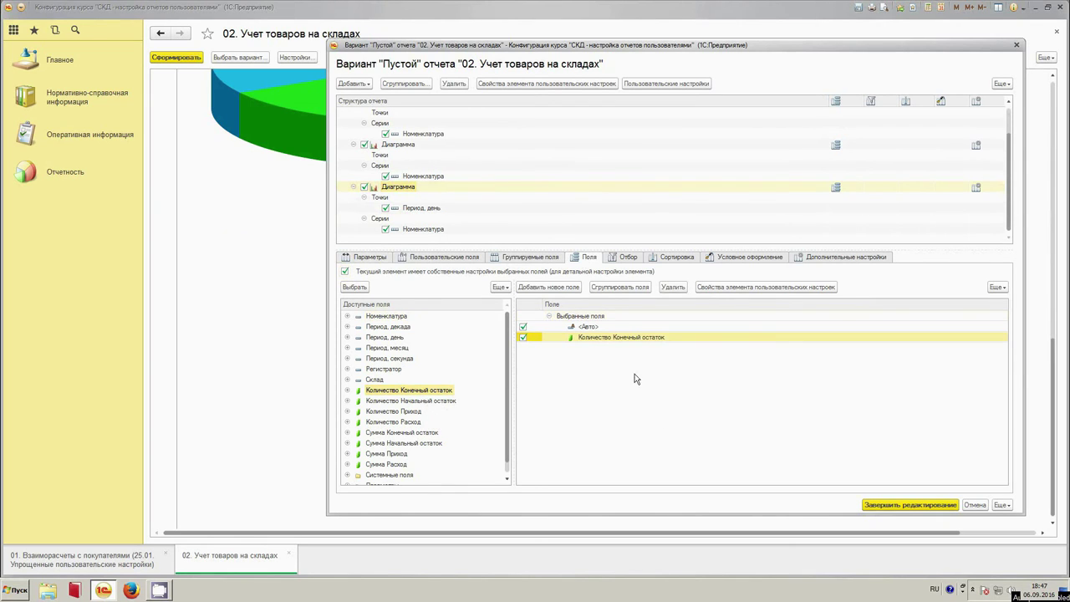
Set the third diagram's "Заголовок" to "Изменение остатка по дням" in its additional settings.
{"action": "left_click", "coordinate": [801, 259]}
{"action": "scroll", "coordinate": [654, 388], "scroll_direction": "down", "scroll_amount": 3}
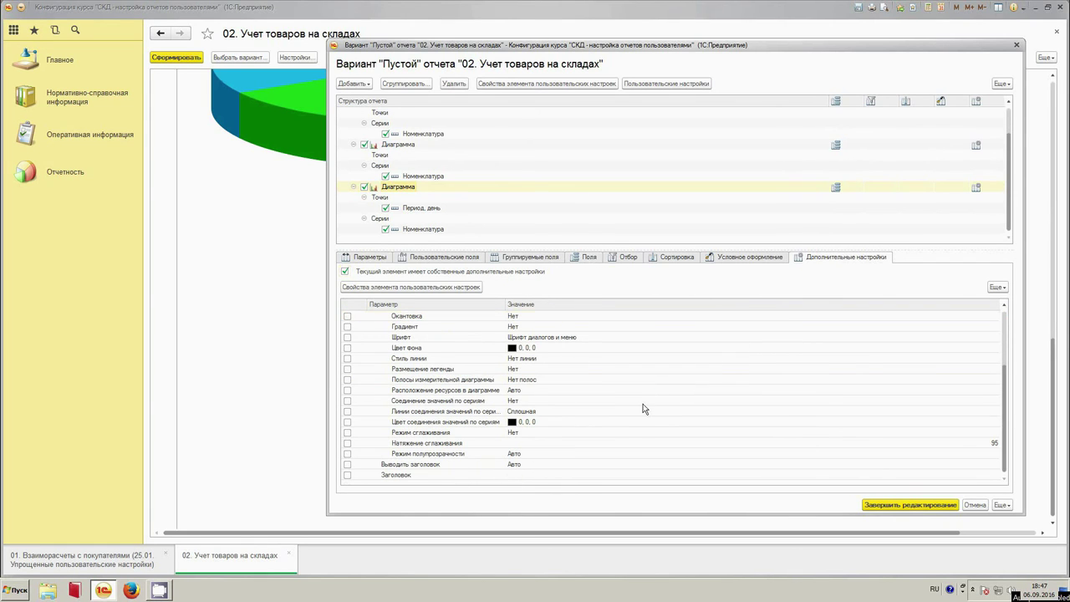
{"action": "left_click", "coordinate": [541, 475]}
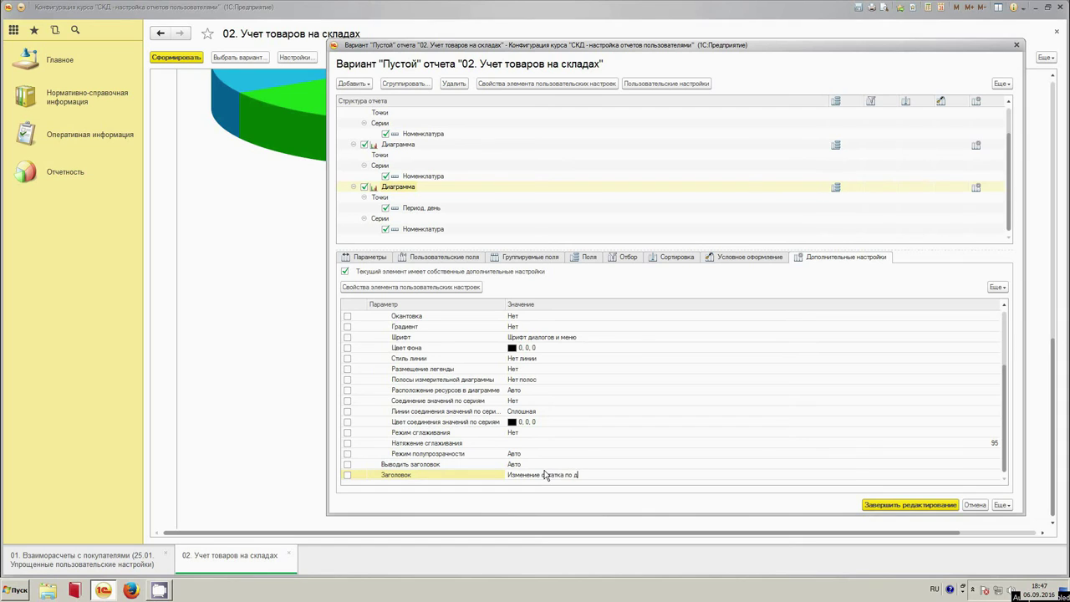
{"action": "key", "text": "Return"}
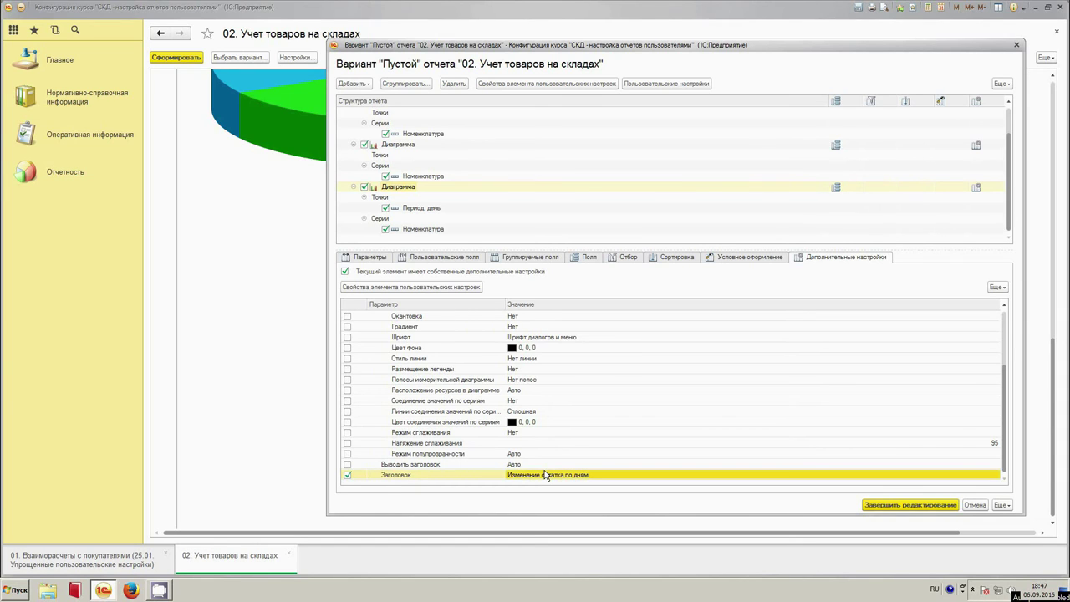
Finish editing the variant and generate the report with all three diagrams.
{"action": "key", "text": "ctrl+Return"}
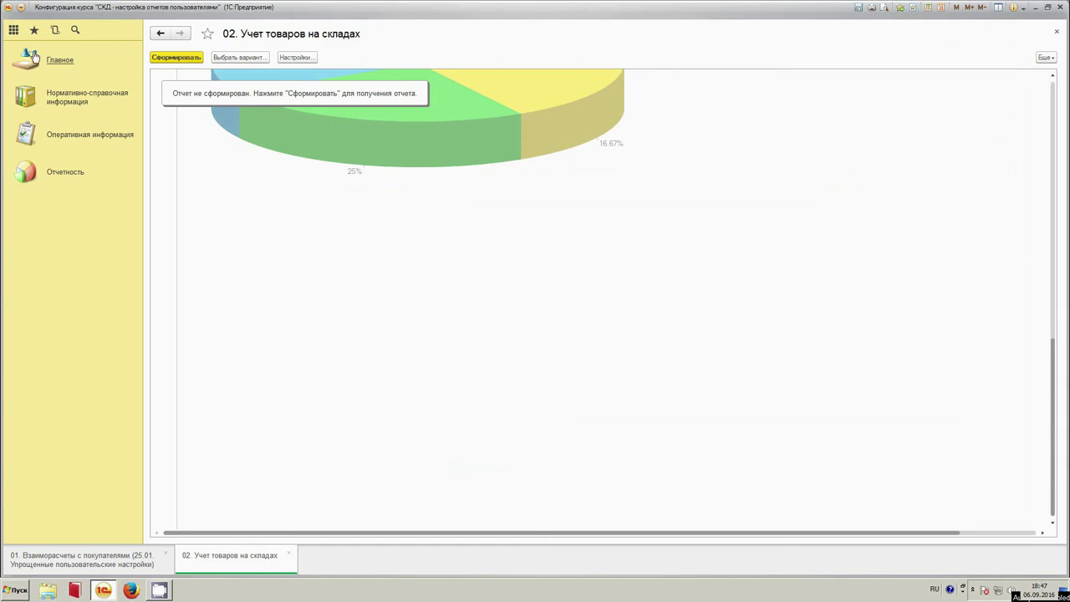
{"action": "left_click", "coordinate": [172, 59]}
{"action": "scroll", "coordinate": [591, 346], "scroll_direction": "down", "scroll_amount": 5}
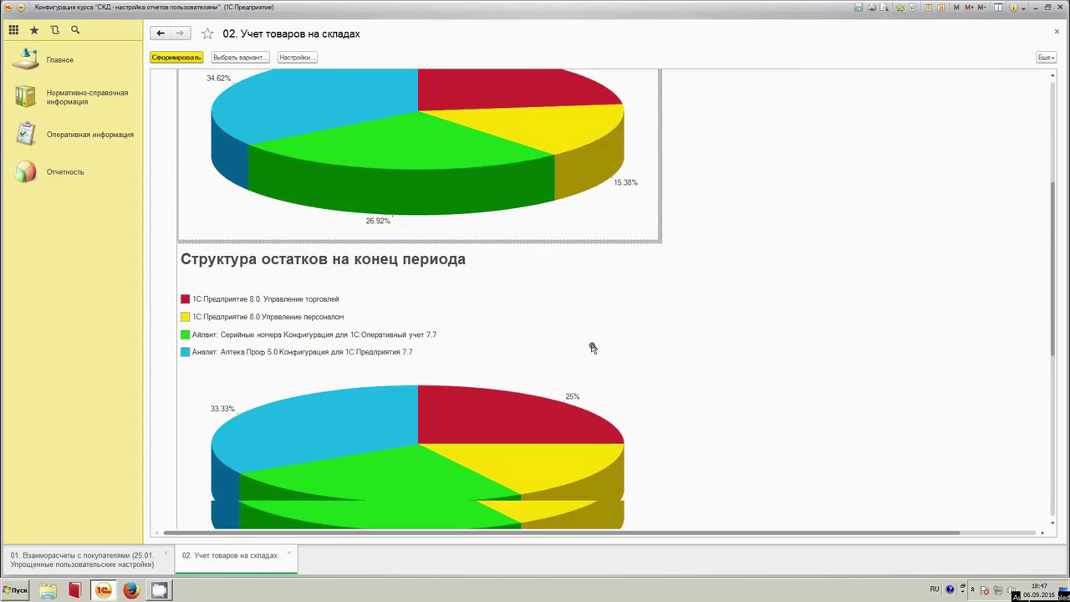
Reopen the variant and set the addition type of the "Период, день" points grouping in the third diagram to "День".
{"action": "scroll", "coordinate": [597, 352], "scroll_direction": "down", "scroll_amount": 3}
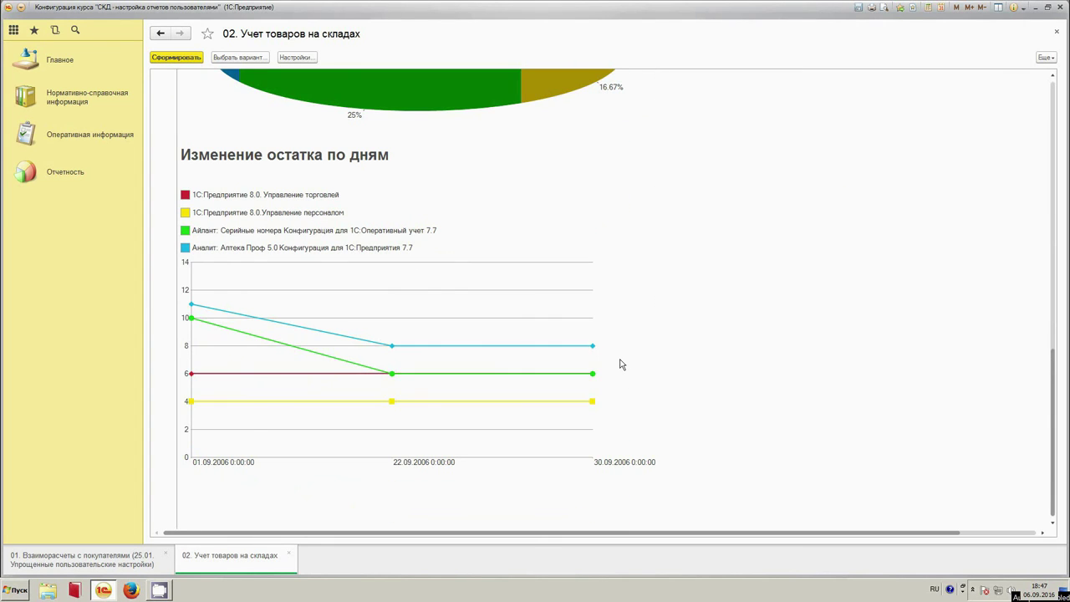
{"action": "scroll", "coordinate": [620, 364], "scroll_direction": "down", "scroll_amount": 1}
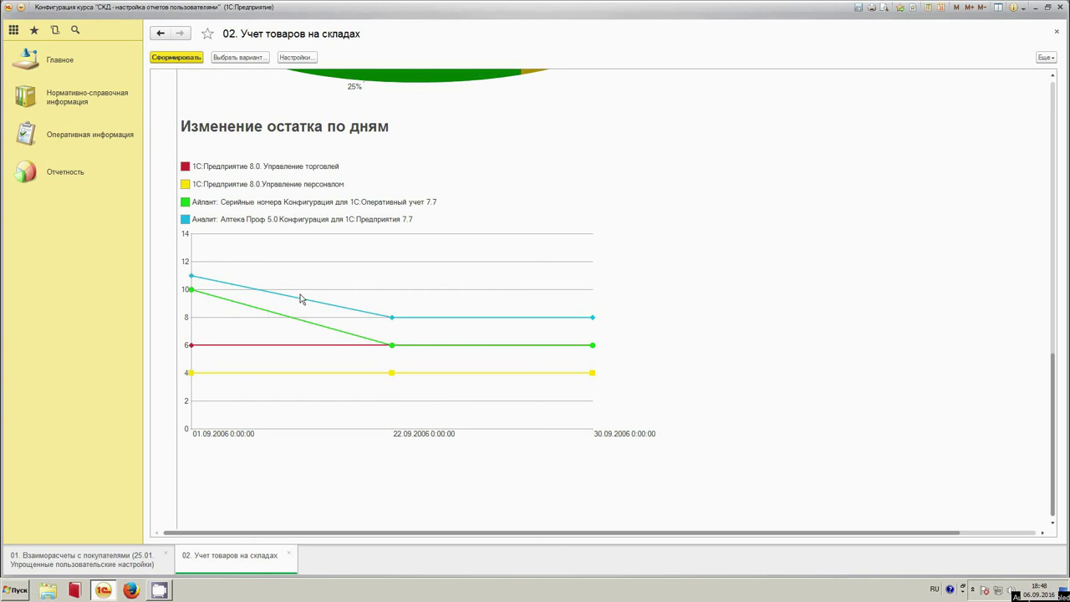
{"action": "left_click", "coordinate": [1046, 57]}
{"action": "left_click", "coordinate": [1008, 89]}
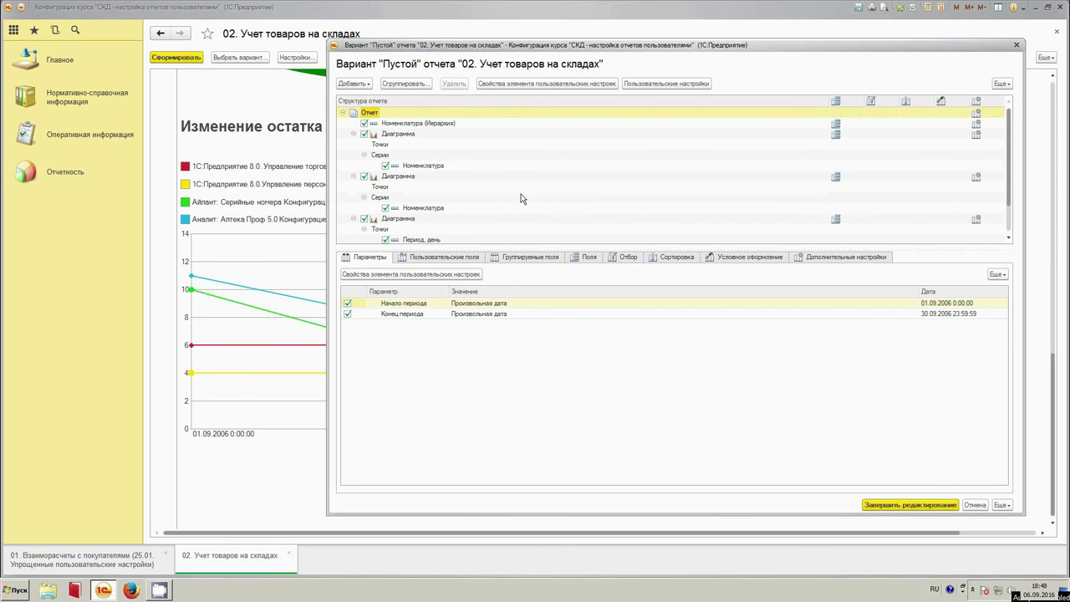
{"action": "left_click", "coordinate": [400, 227]}
{"action": "double_click", "coordinate": [426, 218]}
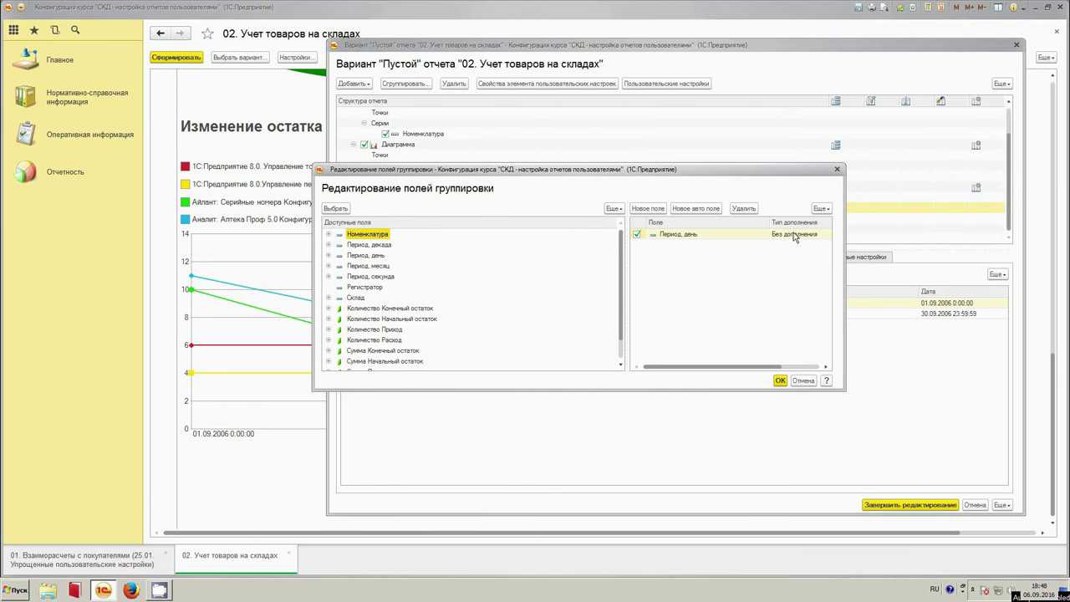
{"action": "left_click", "coordinate": [722, 237]}
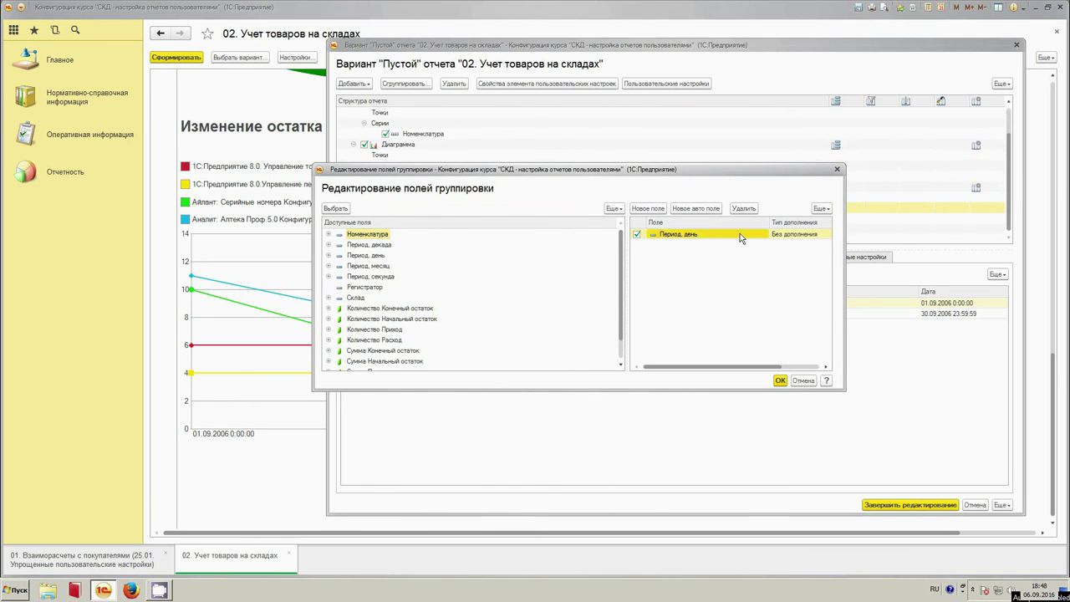
{"action": "left_click", "coordinate": [790, 236]}
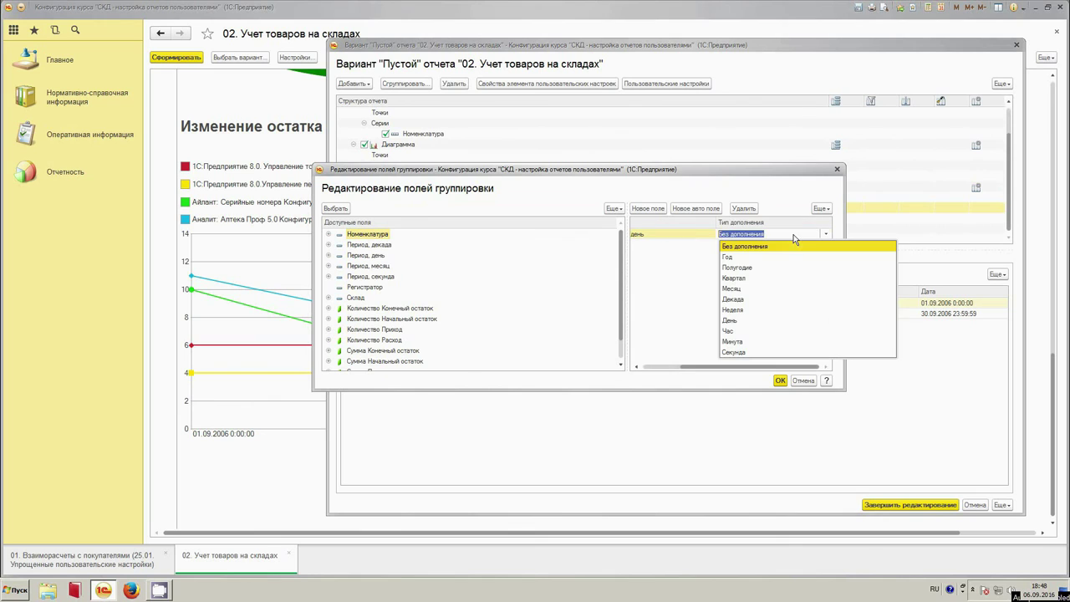
{"action": "left_click", "coordinate": [752, 322]}
Set the start date of the period addition to the data composition field "Параметры.Начало периода".
{"action": "left_click", "coordinate": [728, 257]}
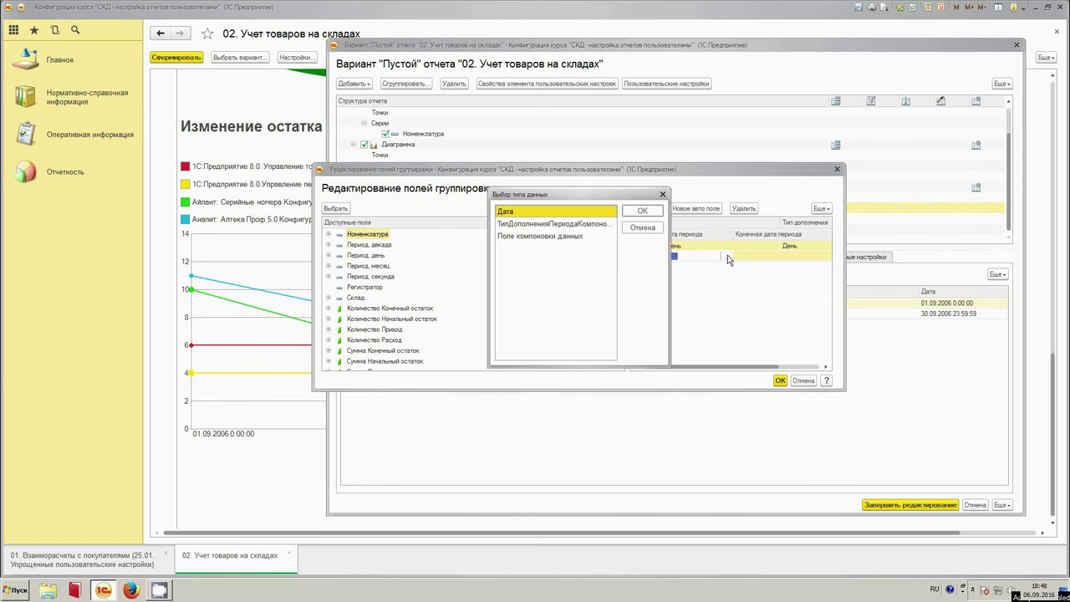
{"action": "double_click", "coordinate": [600, 240]}
{"action": "left_click", "coordinate": [395, 280]}
{"action": "double_click", "coordinate": [445, 291]}
Set the end date of the period addition to the data composition field "Параметры.Конец периода".
{"action": "left_click", "coordinate": [793, 256]}
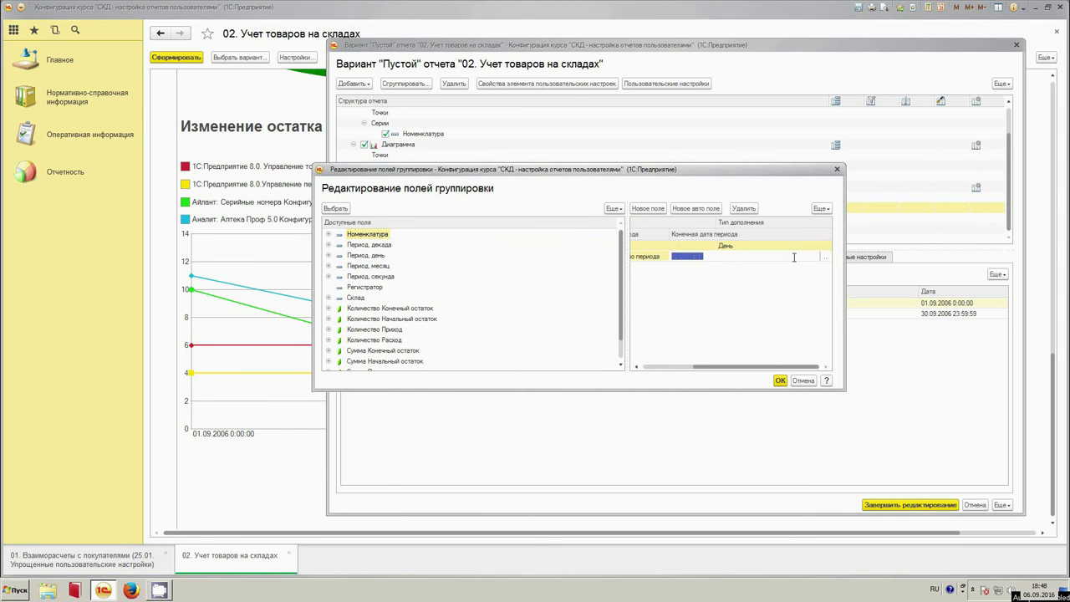
{"action": "left_click", "coordinate": [823, 260]}
{"action": "double_click", "coordinate": [537, 241]}
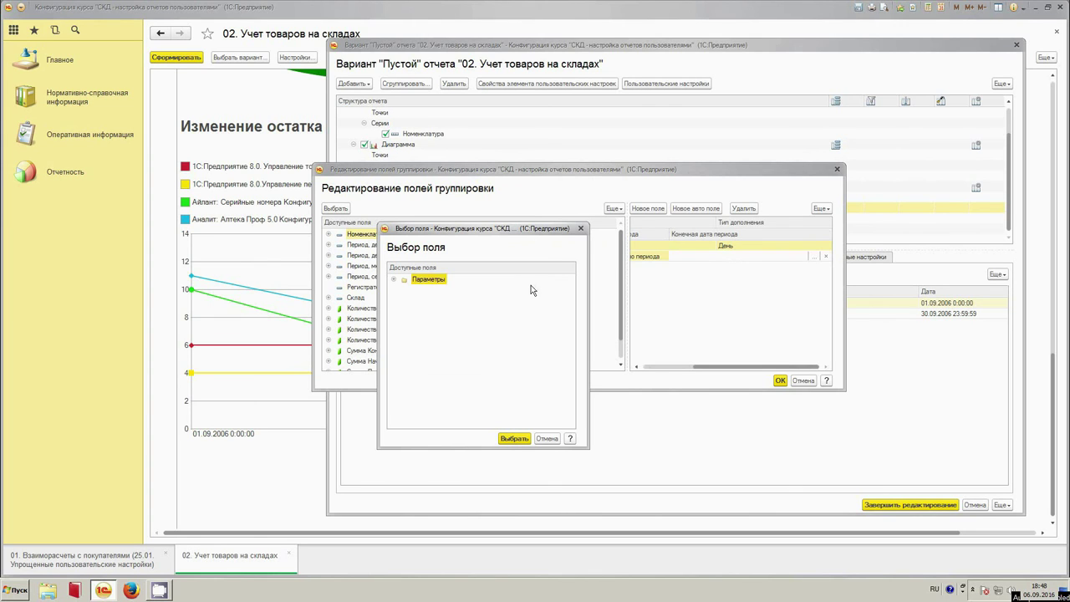
{"action": "left_click", "coordinate": [395, 280]}
{"action": "double_click", "coordinate": [435, 305]}
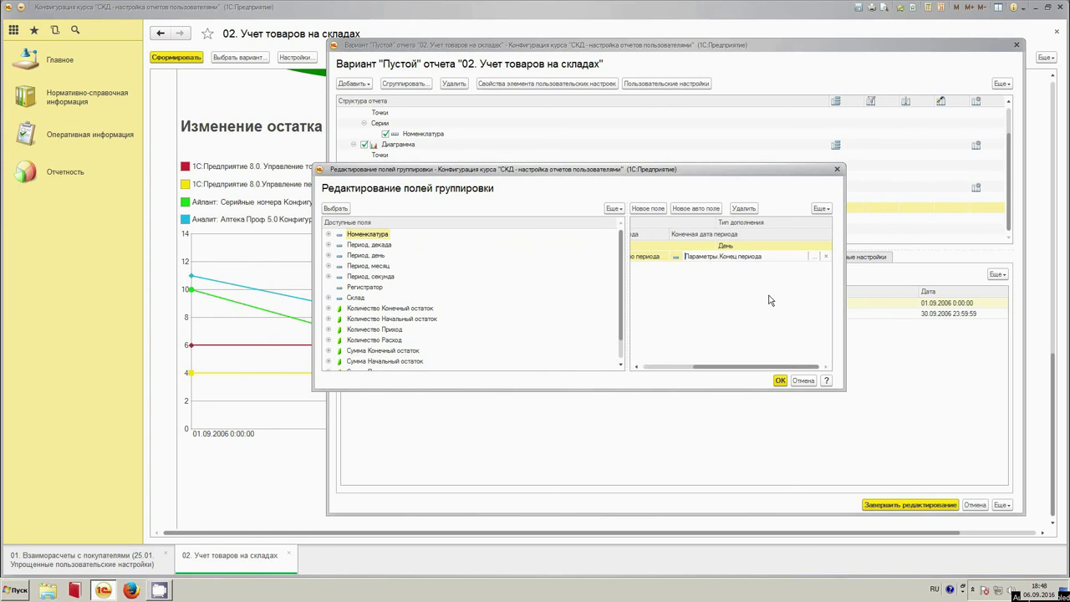
Accept the grouping field changes, finish editing the variant and generate the report again.
{"action": "left_click", "coordinate": [780, 381]}
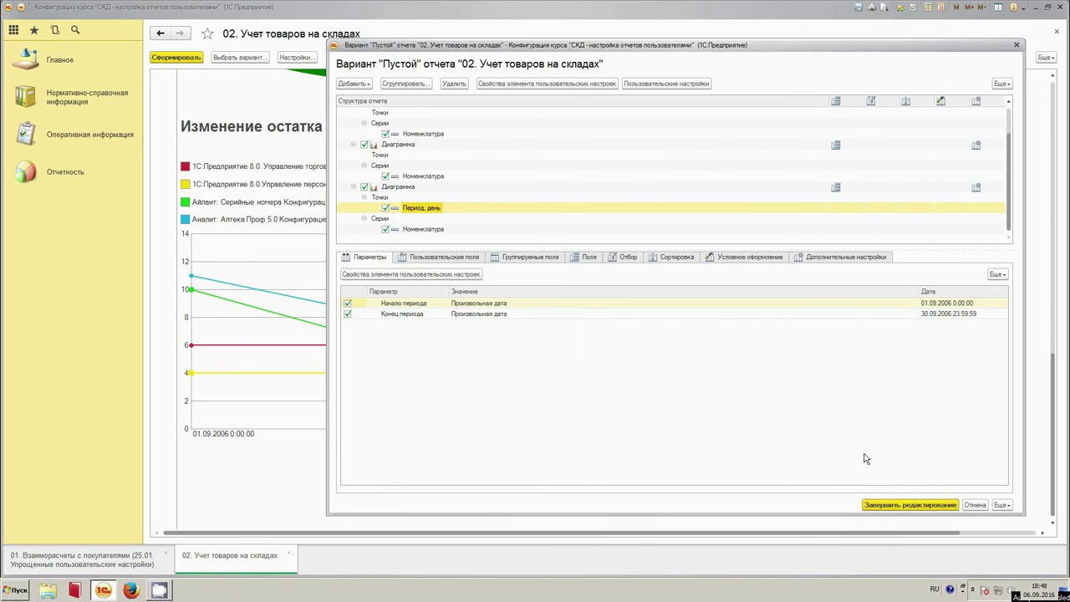
{"action": "left_click", "coordinate": [180, 57]}
{"action": "scroll", "coordinate": [586, 281], "scroll_direction": "down", "scroll_amount": 12}
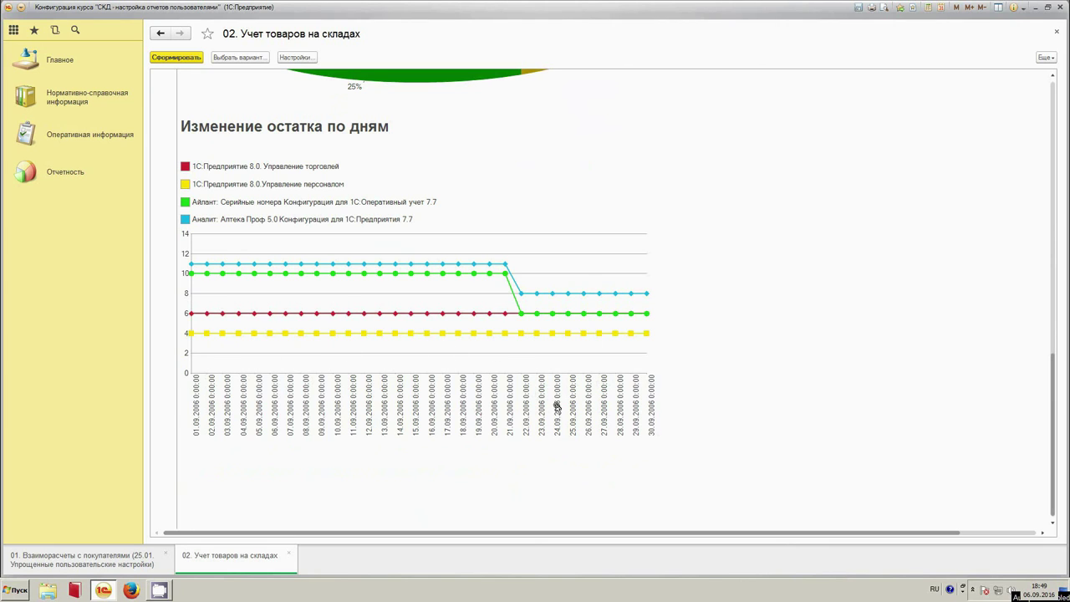
Reopen the variant and add a report-level conditional formatting item with the date format dd.MM.yyyy.
{"action": "left_click", "coordinate": [1047, 58]}
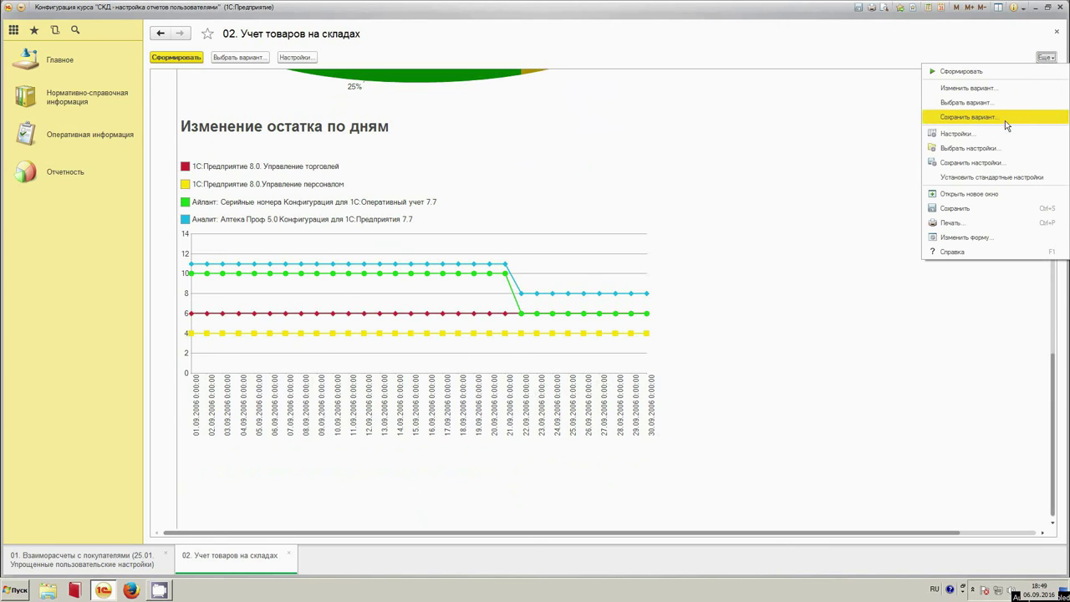
{"action": "left_click", "coordinate": [995, 97]}
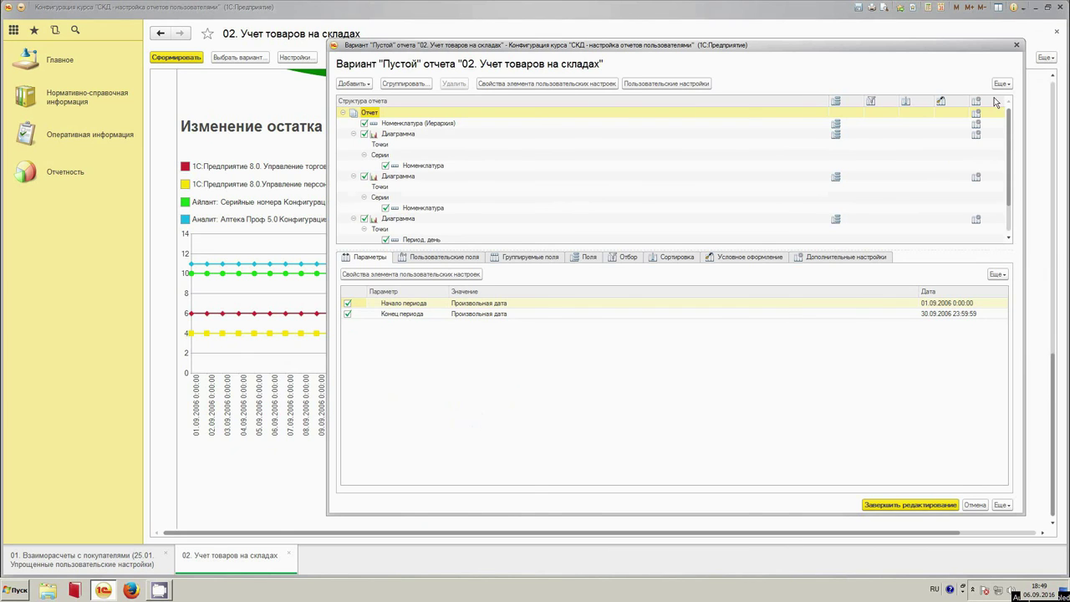
{"action": "left_click", "coordinate": [748, 257]}
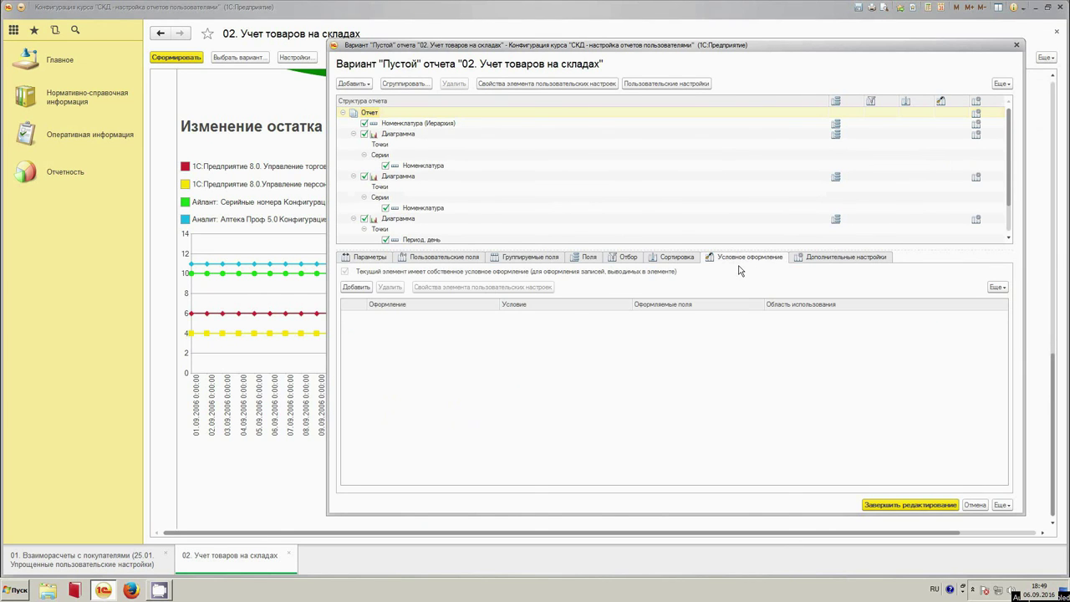
{"action": "left_click", "coordinate": [358, 288]}
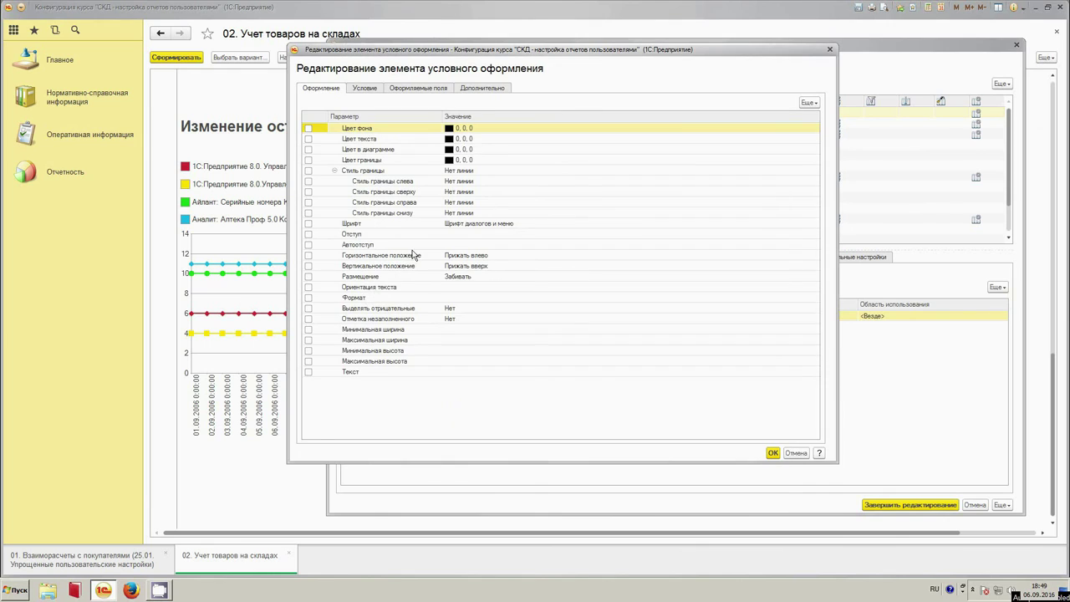
{"action": "left_click", "coordinate": [473, 300]}
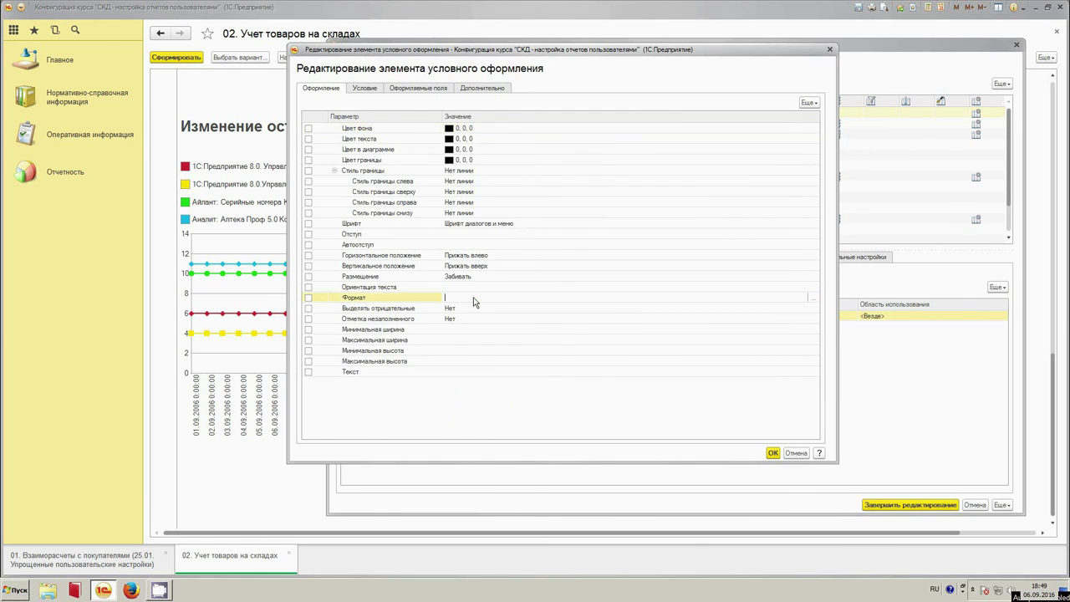
{"action": "left_click", "coordinate": [810, 297]}
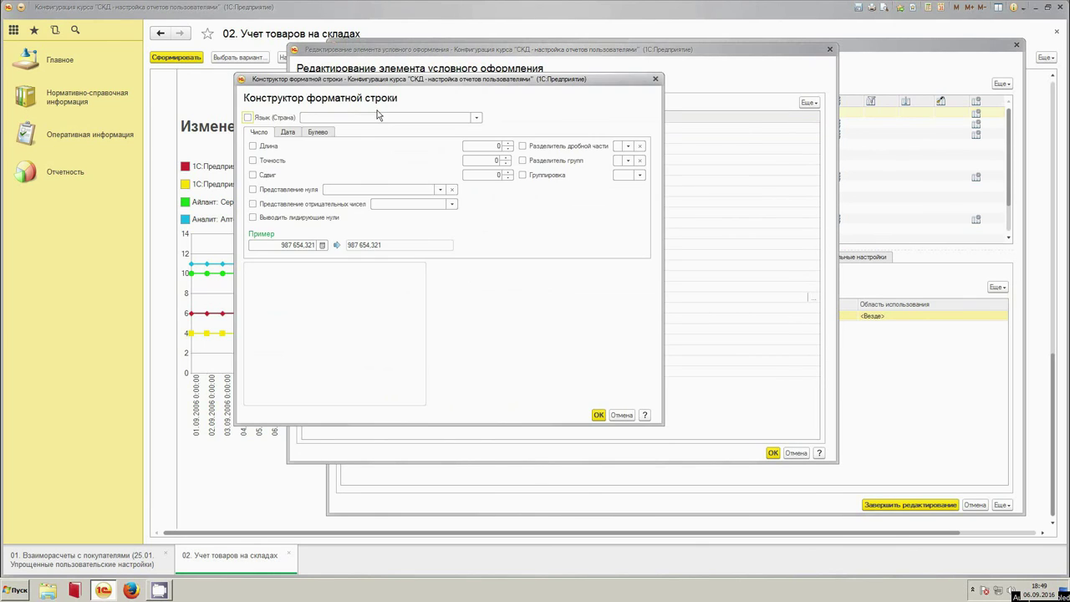
{"action": "left_click", "coordinate": [288, 132]}
{"action": "left_click", "coordinate": [639, 147]}
{"action": "left_click", "coordinate": [592, 156]}
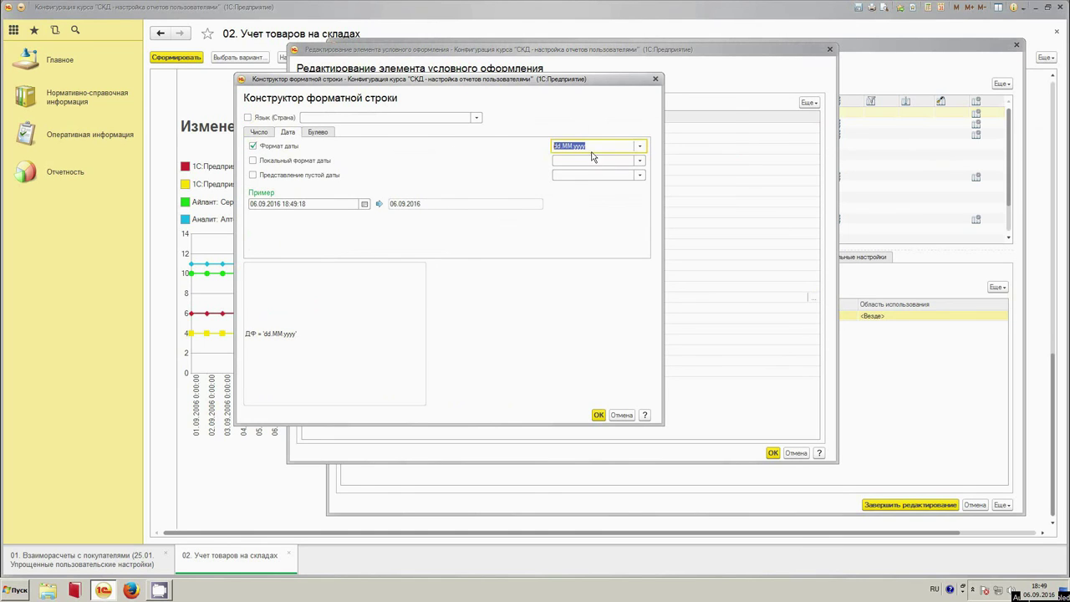
{"action": "left_click", "coordinate": [598, 416]}
{"action": "left_click", "coordinate": [539, 417]}
Make "Период, день" the formatted field of the conditional formatting item and accept it.
{"action": "left_click", "coordinate": [402, 88]}
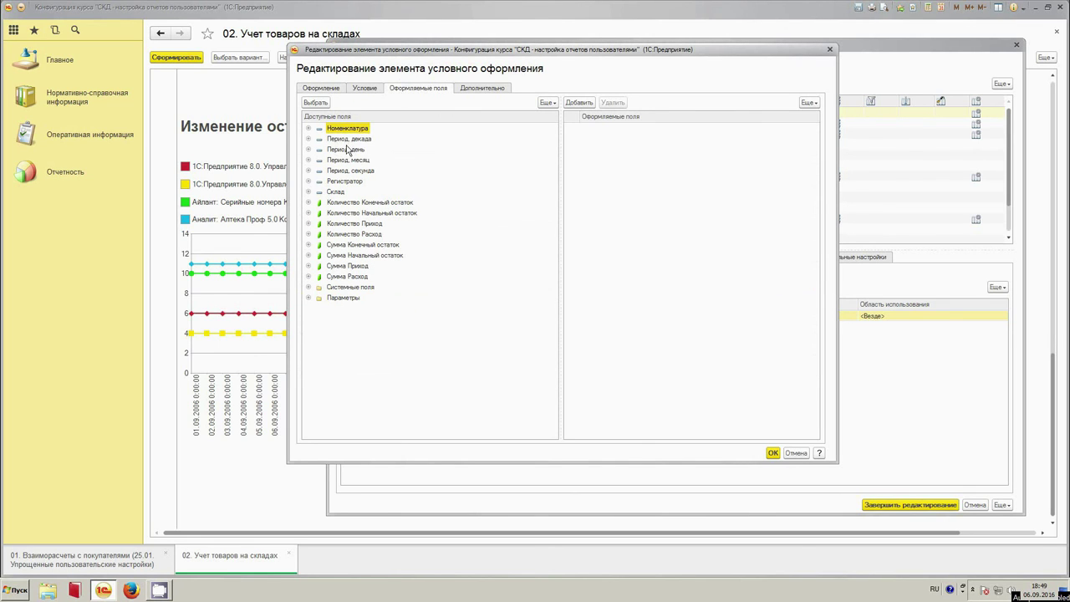
{"action": "left_click_drag", "start_coordinate": [347, 150], "coordinate": [628, 189]}
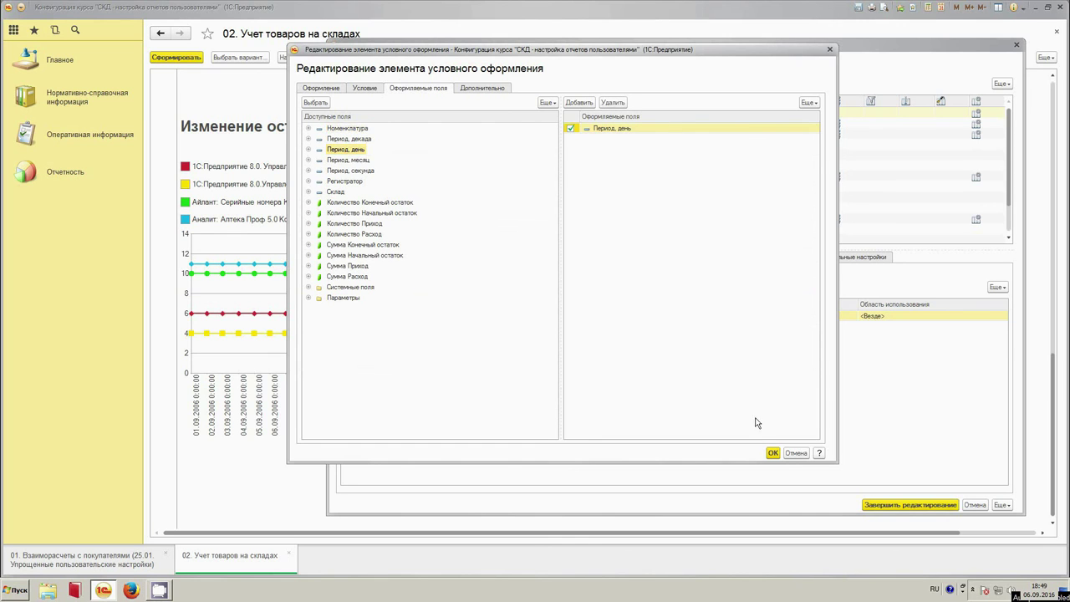
{"action": "left_click", "coordinate": [773, 452]}
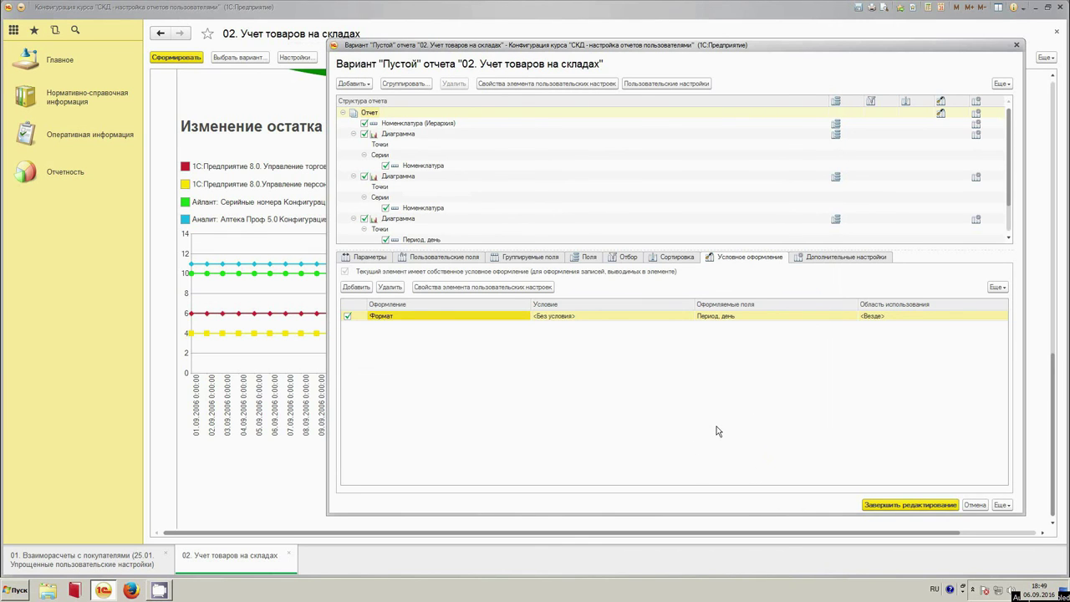
Finish editing the variant, generate the report and review its table and diagrams.
{"action": "key", "text": "ctrl+Return"}
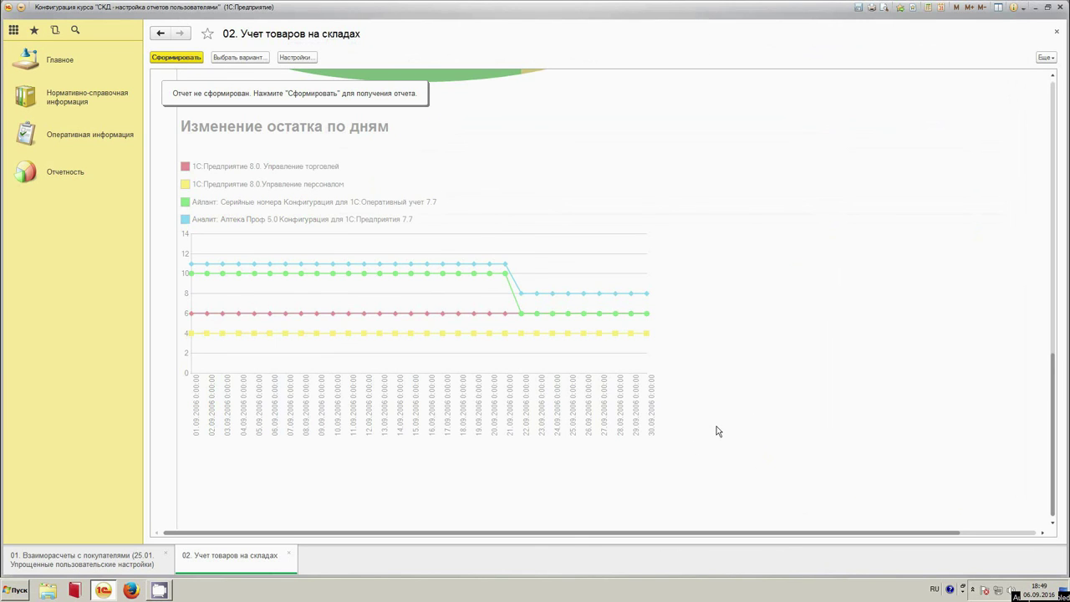
{"action": "left_click", "coordinate": [162, 62]}
{"action": "scroll", "coordinate": [588, 350], "scroll_direction": "down", "scroll_amount": 10}
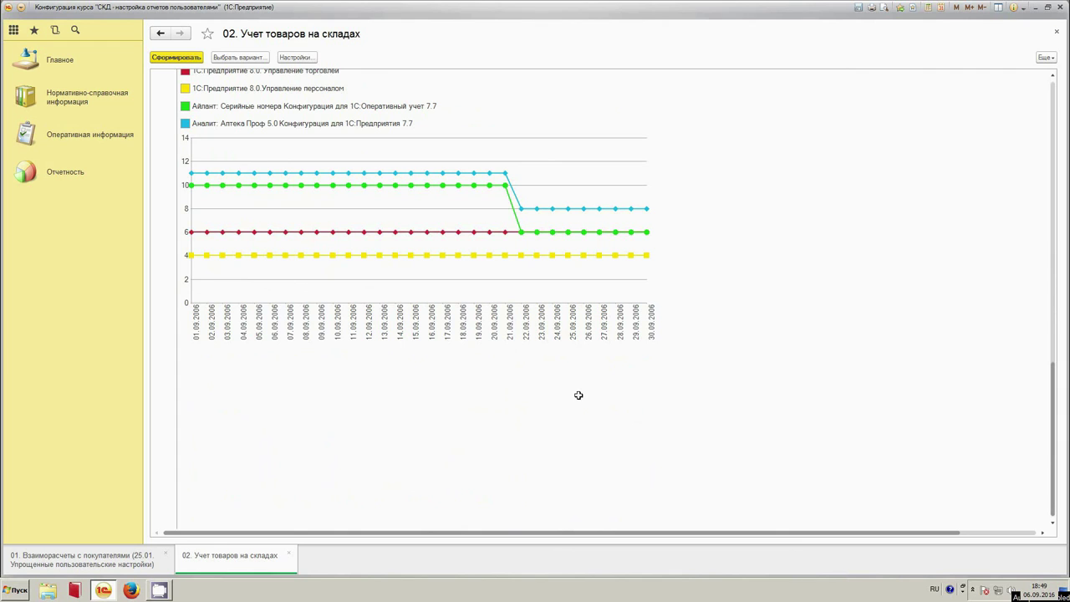
{"action": "scroll", "coordinate": [576, 410], "scroll_direction": "up", "scroll_amount": 5}
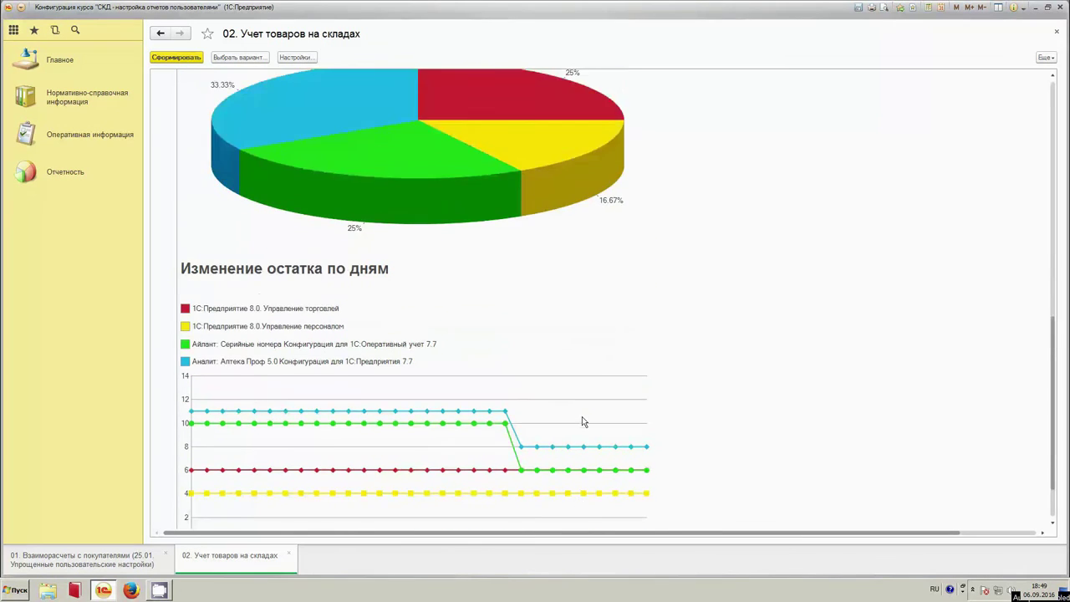
{"action": "scroll", "coordinate": [583, 421], "scroll_direction": "up", "scroll_amount": 10}
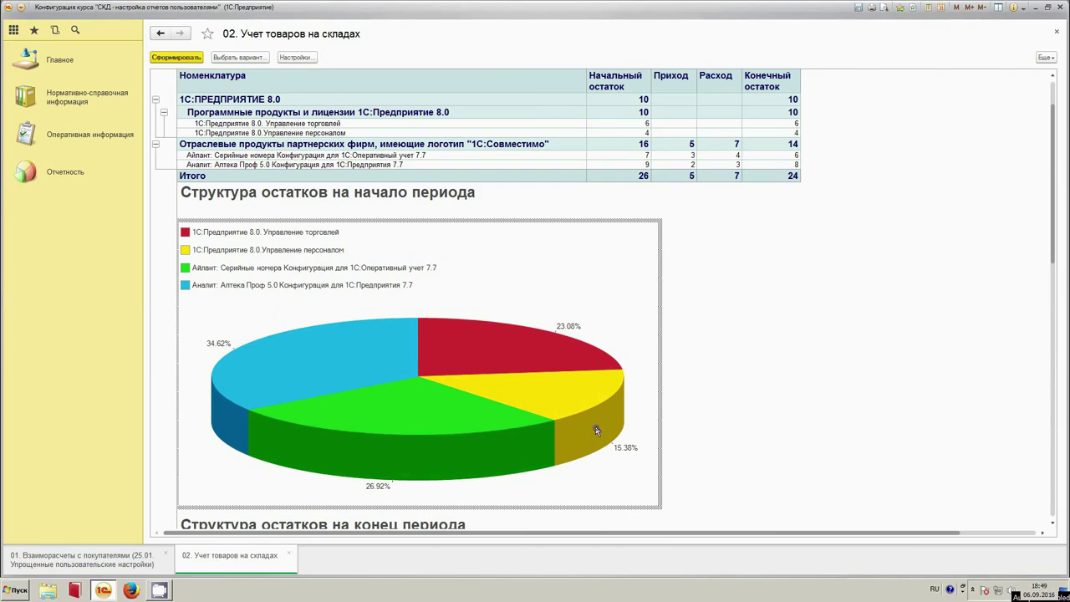
{"action": "scroll", "coordinate": [596, 430], "scroll_direction": "up", "scroll_amount": 2}
{"action": "scroll", "coordinate": [632, 411], "scroll_direction": "down", "scroll_amount": 5}
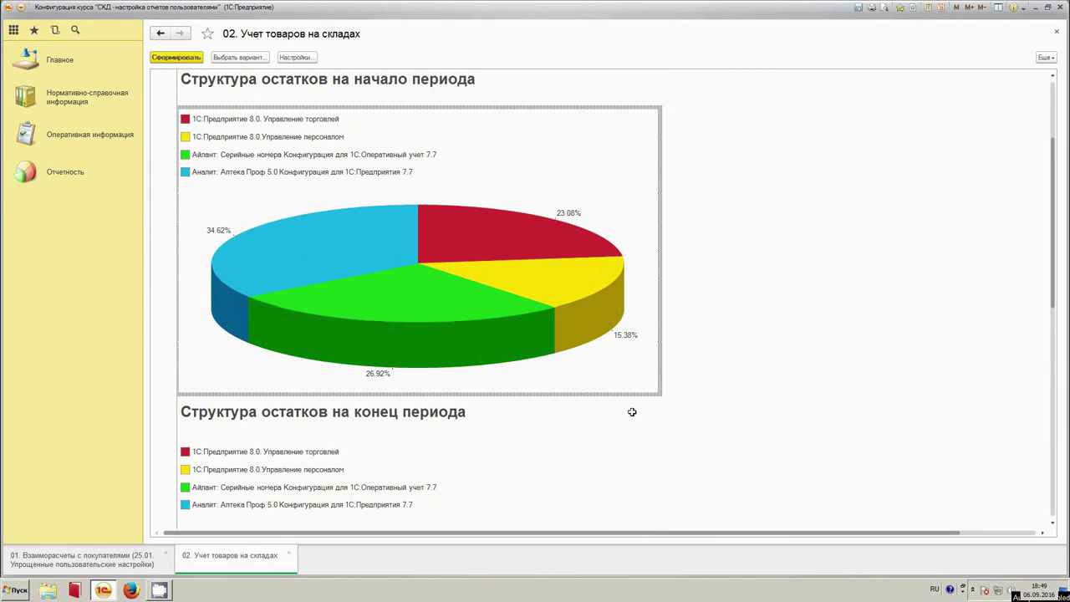
{"action": "scroll", "coordinate": [642, 401], "scroll_direction": "down", "scroll_amount": 11}
Save the report variant under the name "Оценка остатков".
{"action": "left_click", "coordinate": [1045, 57]}
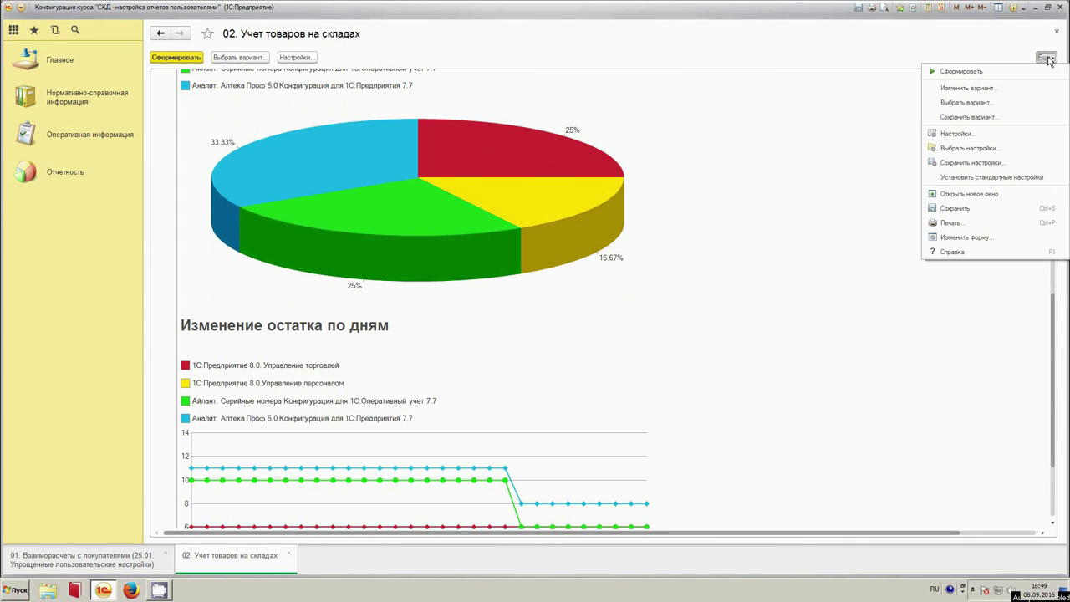
{"action": "left_click", "coordinate": [1002, 118]}
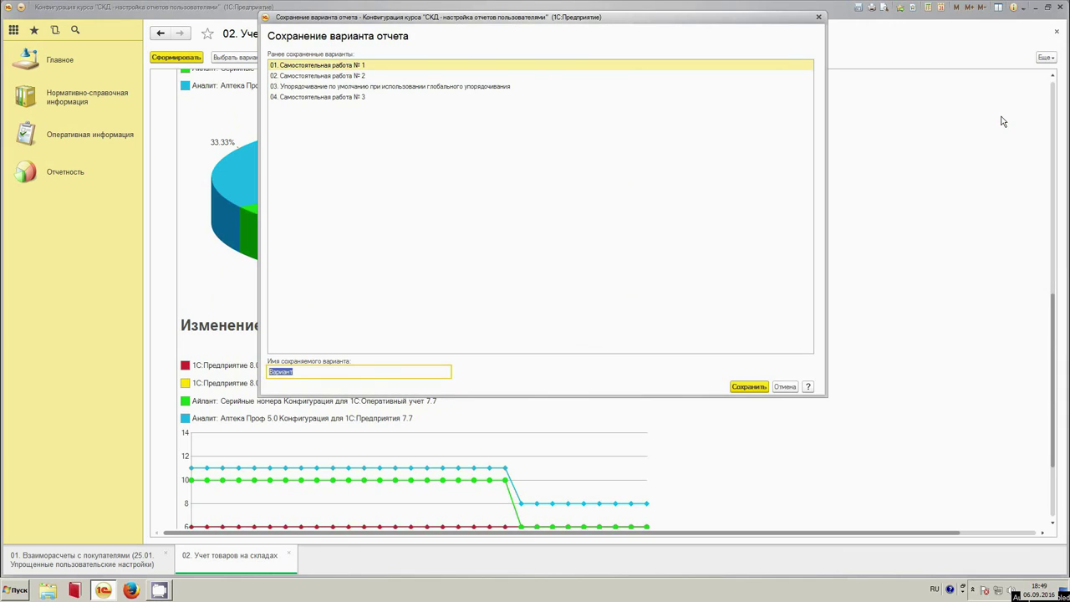
{"action": "left_click_drag", "start_coordinate": [322, 371], "coordinate": [266, 373]}
{"action": "type", "text": "0"}
{"action": "type", "text": "ценка"}
{"action": "type", "text": " ос"}
{"action": "type", "text": "татко"}
{"action": "type", "text": "в"}
{"action": "key", "text": "Return"}
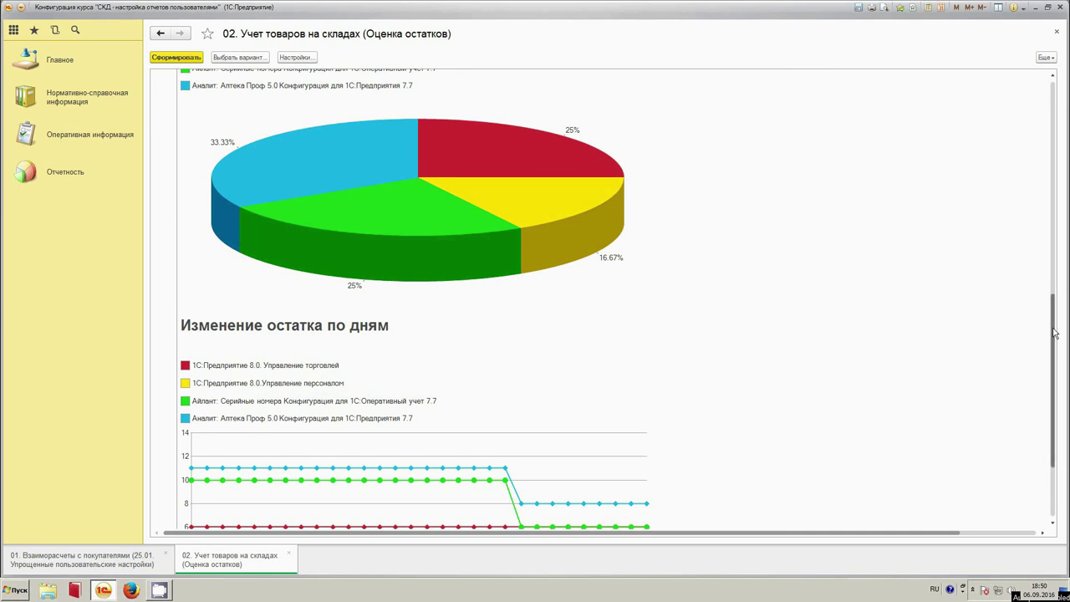
Set the whole report's "Заголовок" to "Оценка остатков" in the variant's additional settings and generate the report.
{"action": "scroll", "coordinate": [1055, 330], "scroll_direction": "up", "scroll_amount": 4}
{"action": "scroll", "coordinate": [611, 300], "scroll_direction": "up", "scroll_amount": 3}
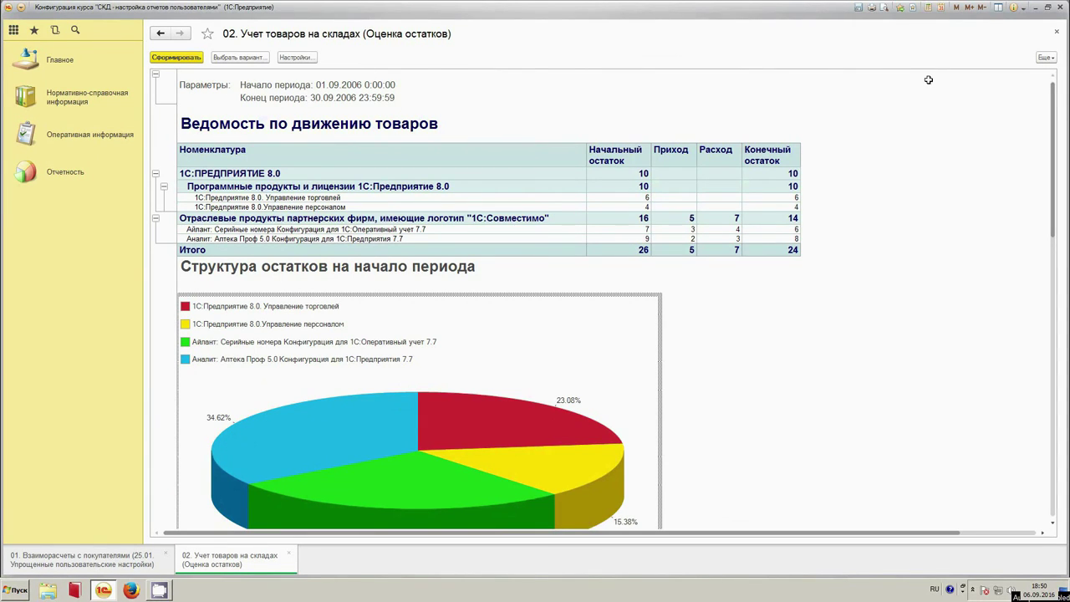
{"action": "left_click", "coordinate": [1042, 58]}
{"action": "left_click", "coordinate": [999, 88]}
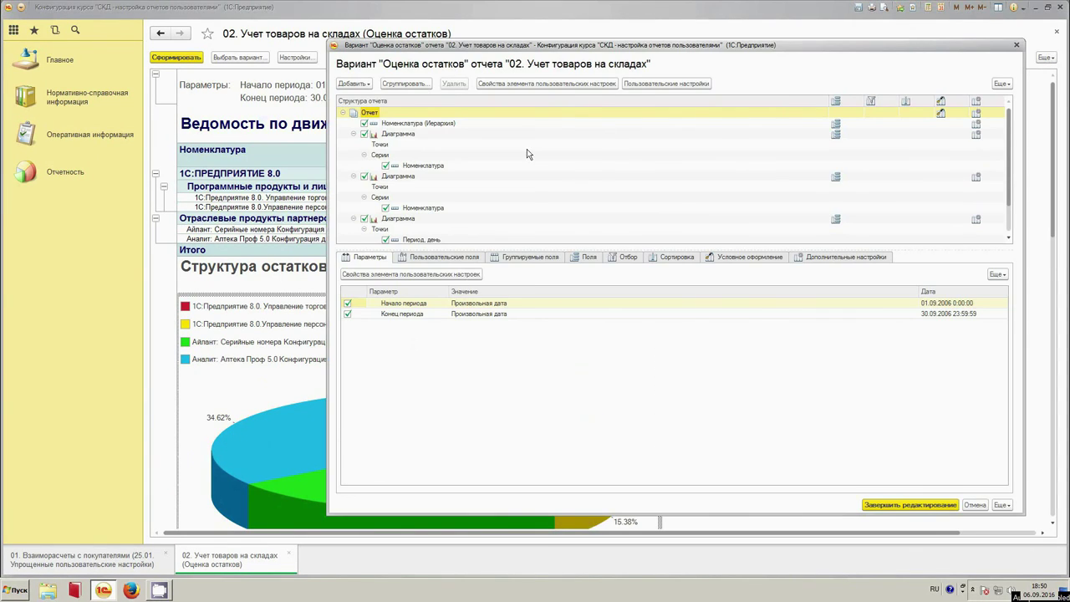
{"action": "left_click", "coordinate": [813, 258]}
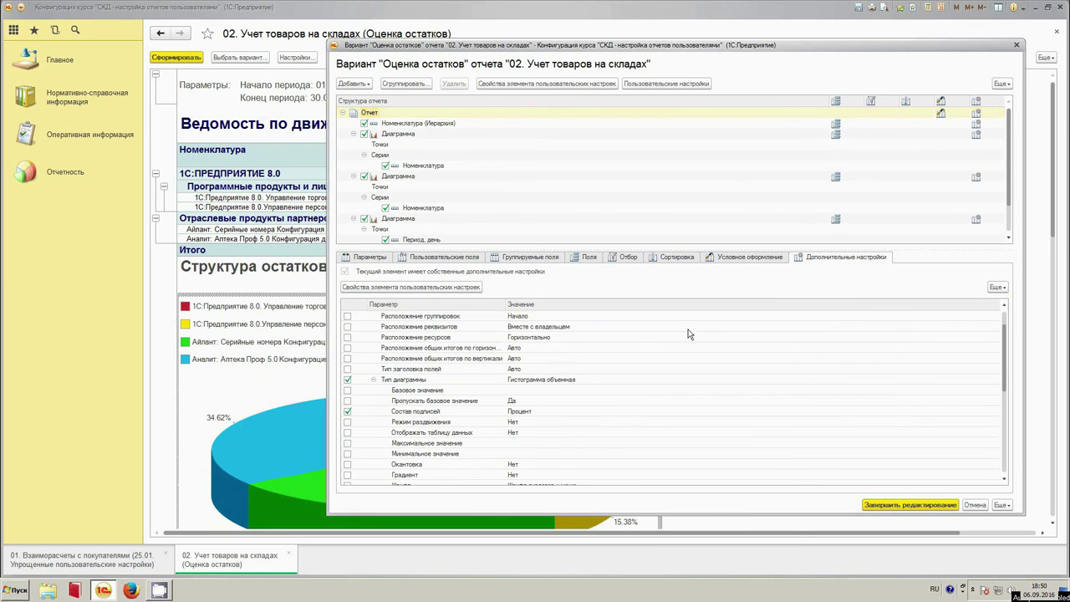
{"action": "scroll", "coordinate": [626, 405], "scroll_direction": "down", "scroll_amount": 6}
{"action": "scroll", "coordinate": [621, 408], "scroll_direction": "down", "scroll_amount": 1}
{"action": "double_click", "coordinate": [554, 423]}
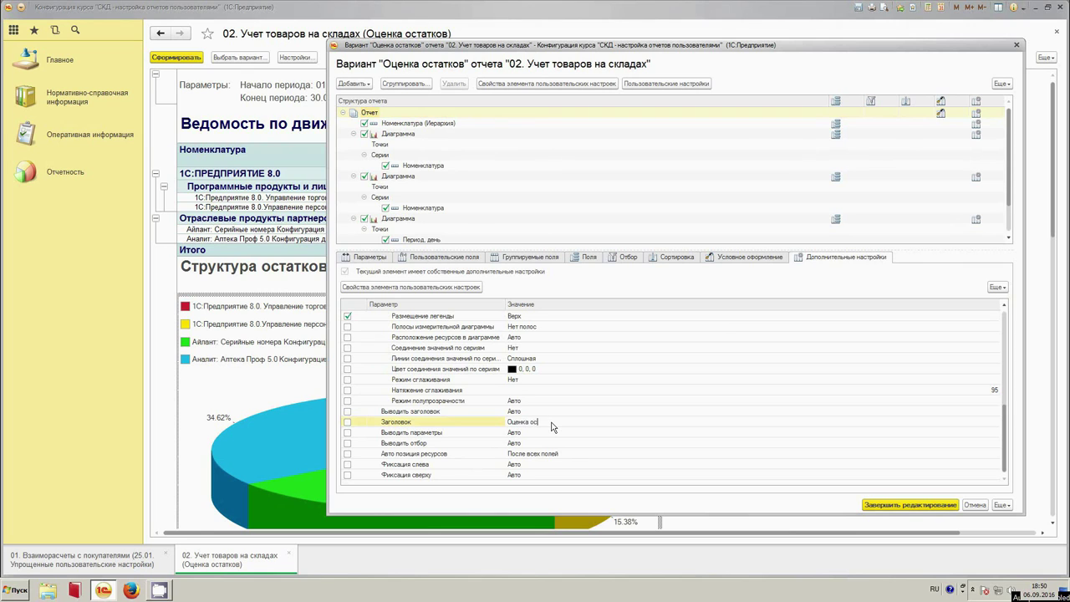
{"action": "key", "text": "Return"}
{"action": "key", "text": "ctrl+Return"}
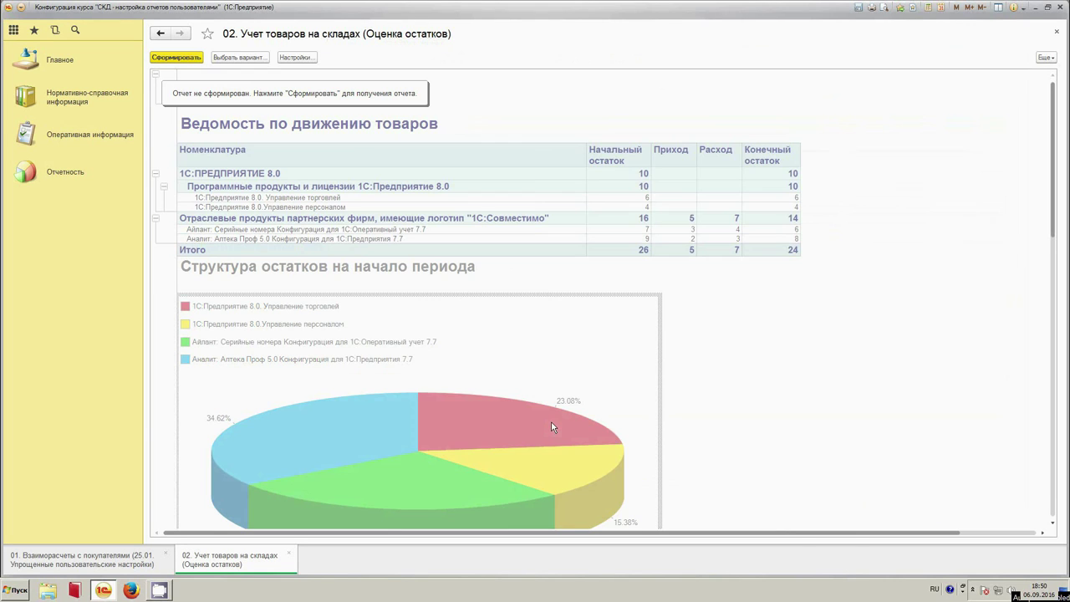
{"action": "left_click", "coordinate": [171, 59]}
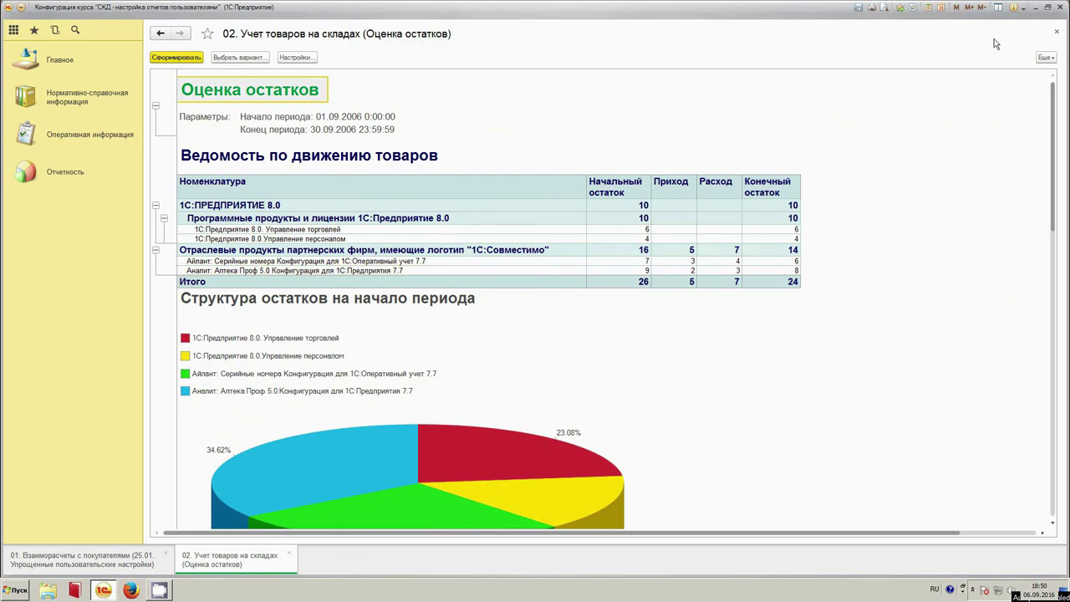
Save the updated variant over the existing "Оценка остатков" variant.
{"action": "left_click", "coordinate": [1046, 56]}
{"action": "left_click", "coordinate": [995, 117]}
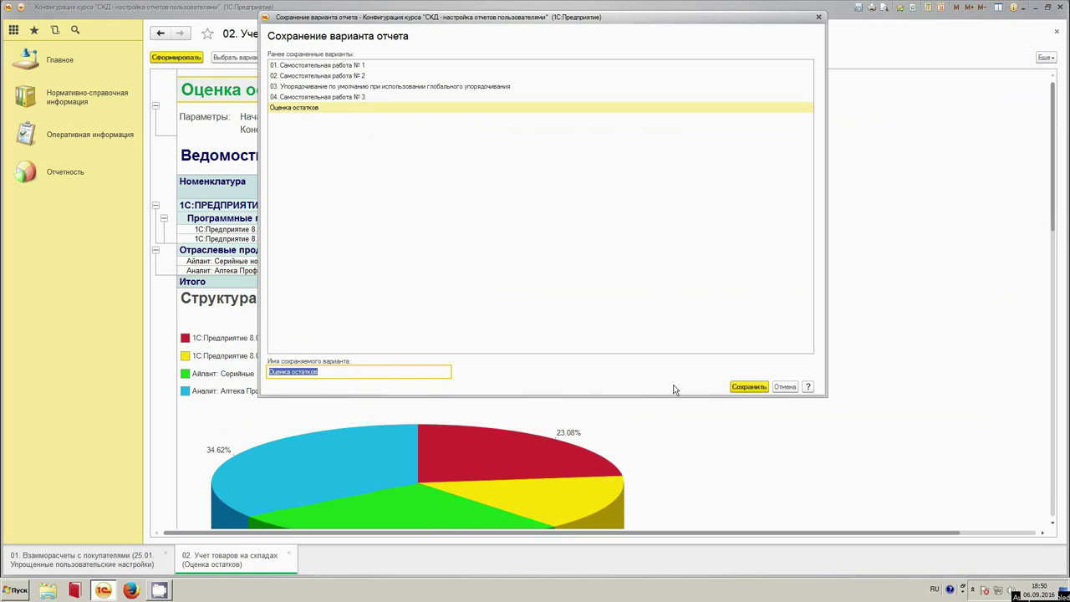
{"action": "left_click", "coordinate": [748, 386]}
{"action": "left_click", "coordinate": [524, 221]}
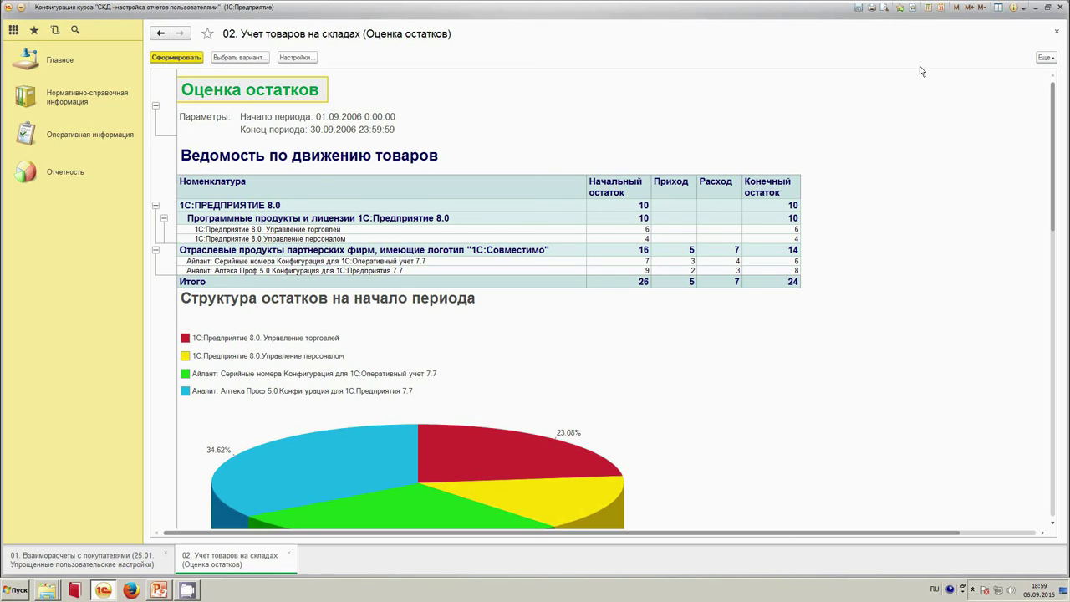
Switch to the PowerPoint presentation to show the slide about 1C product courses.
{"action": "left_click", "coordinate": [158, 591]}
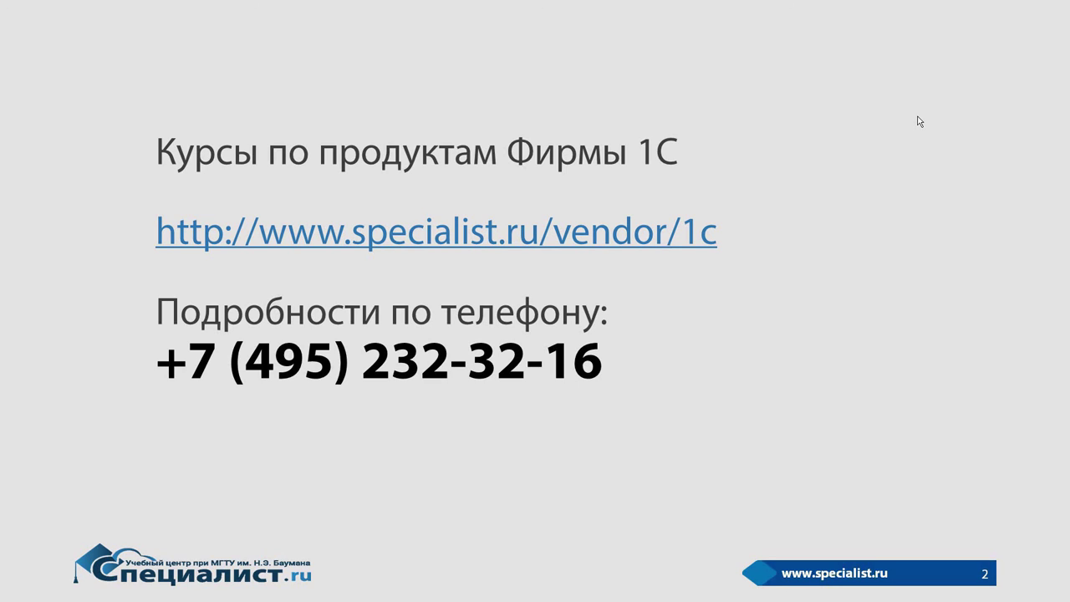